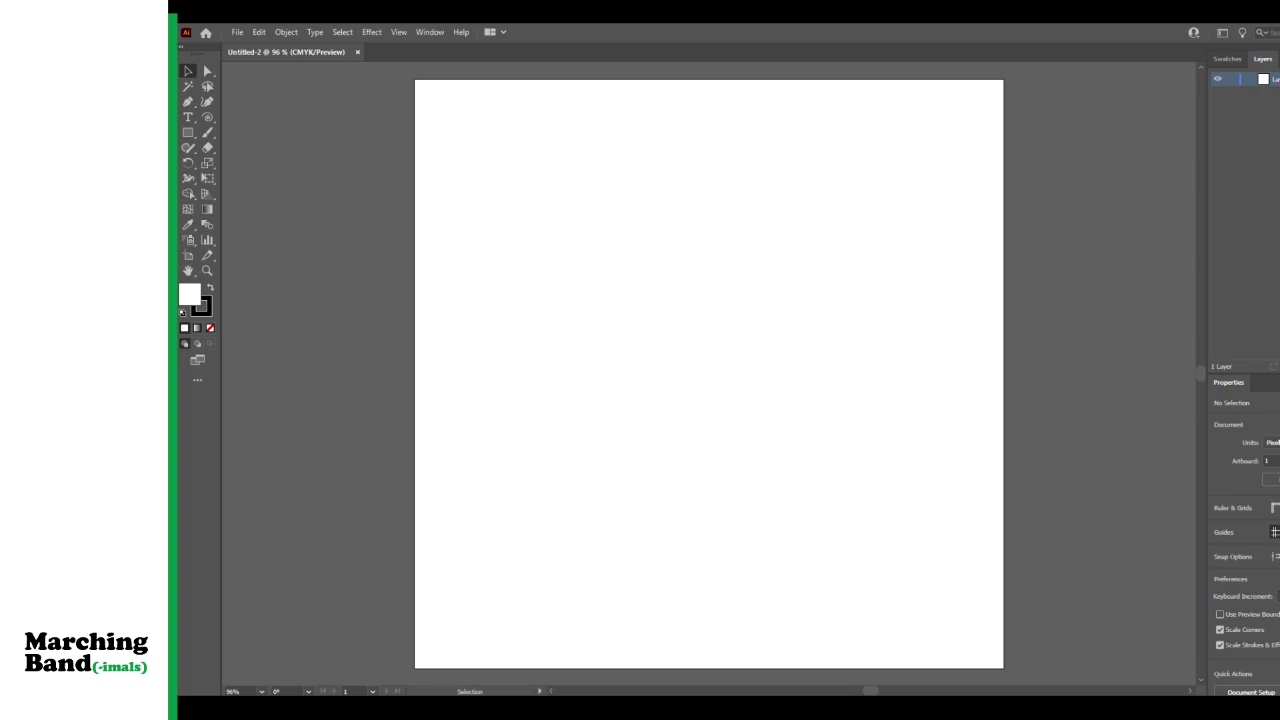
# Step: Resize the program window so the right-hand panels are fully visible beside the artboard
pyautogui.press('super+Down')
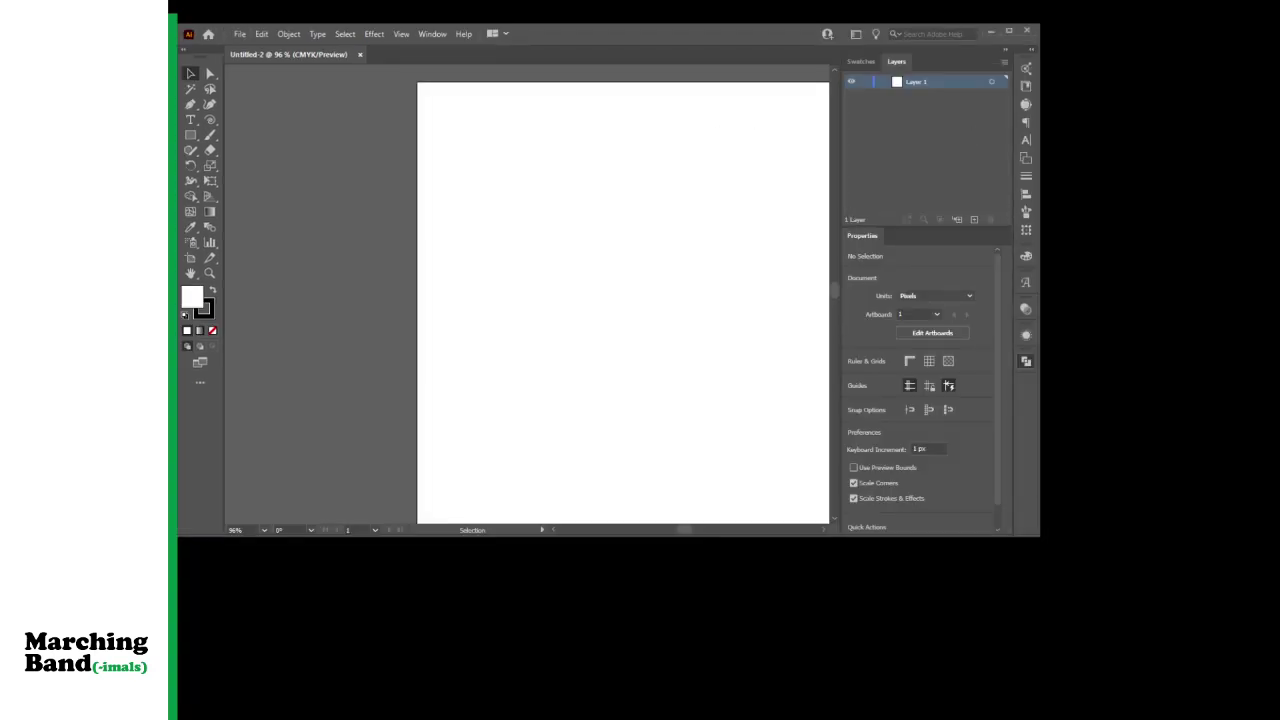
pyautogui.moveTo(1040, 536); pyautogui.dragTo(1228, 697)
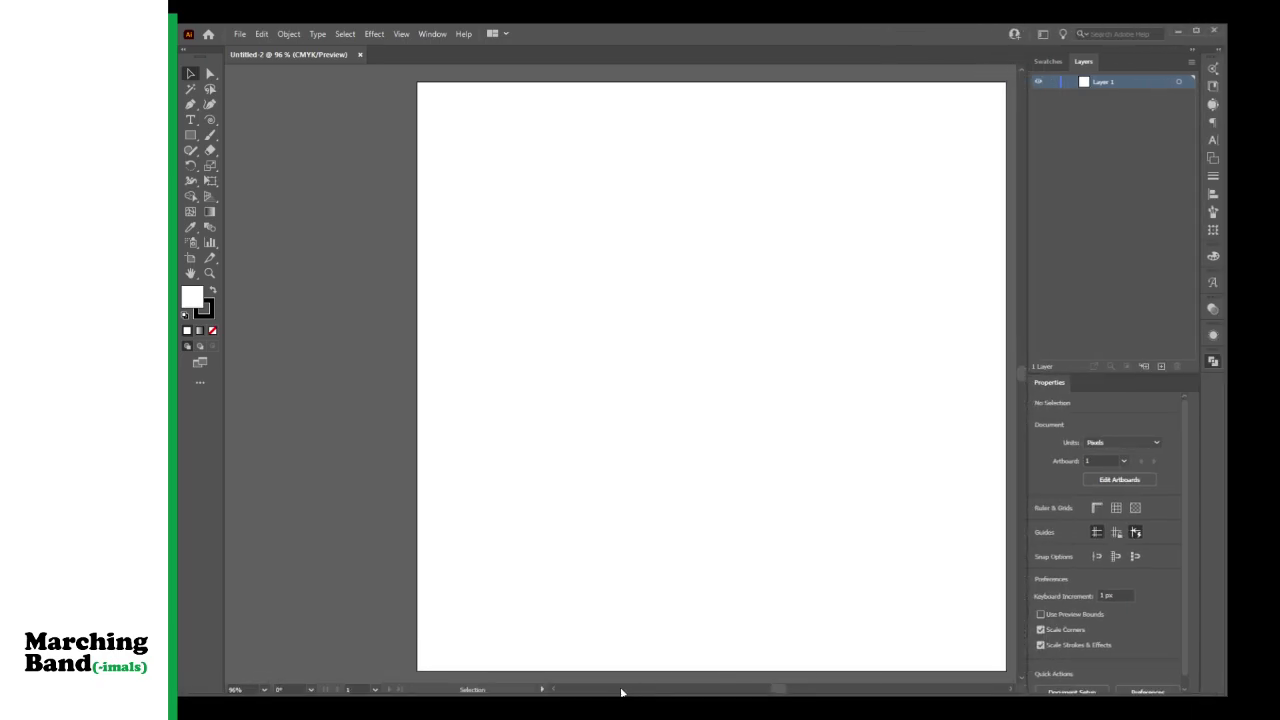
pyautogui.click(1016, 692)
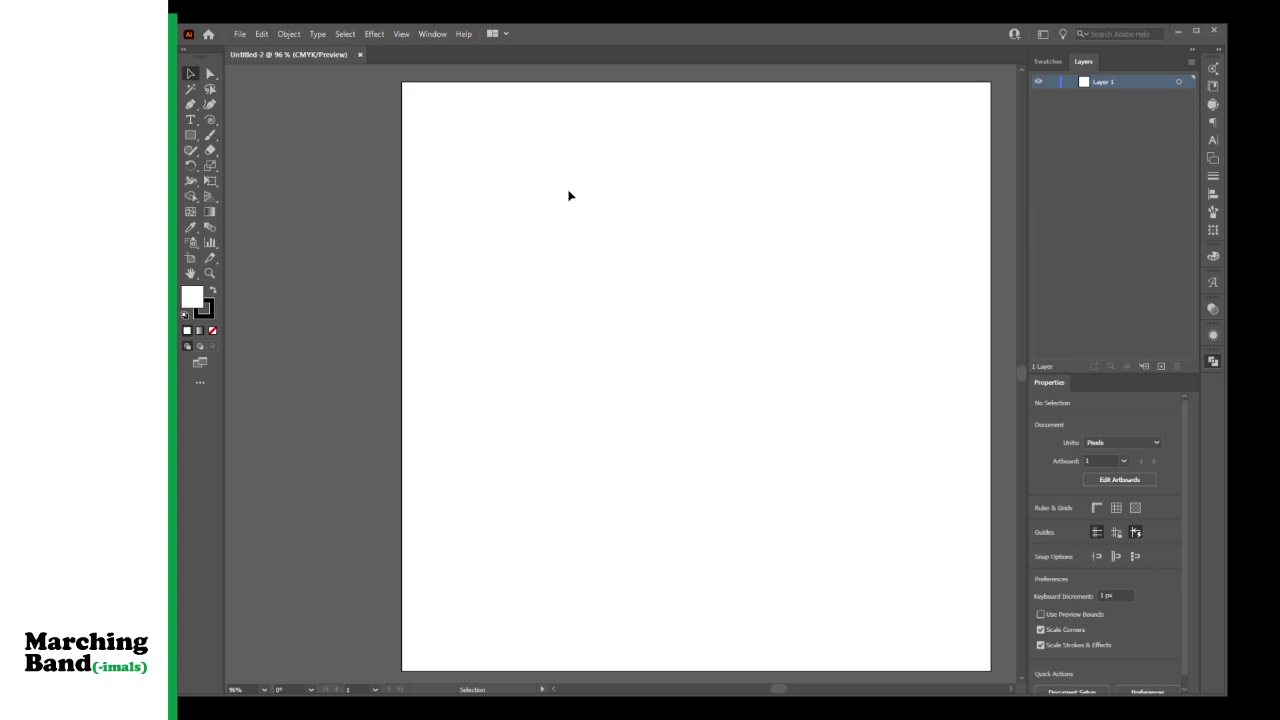
pyautogui.click(1011, 690)
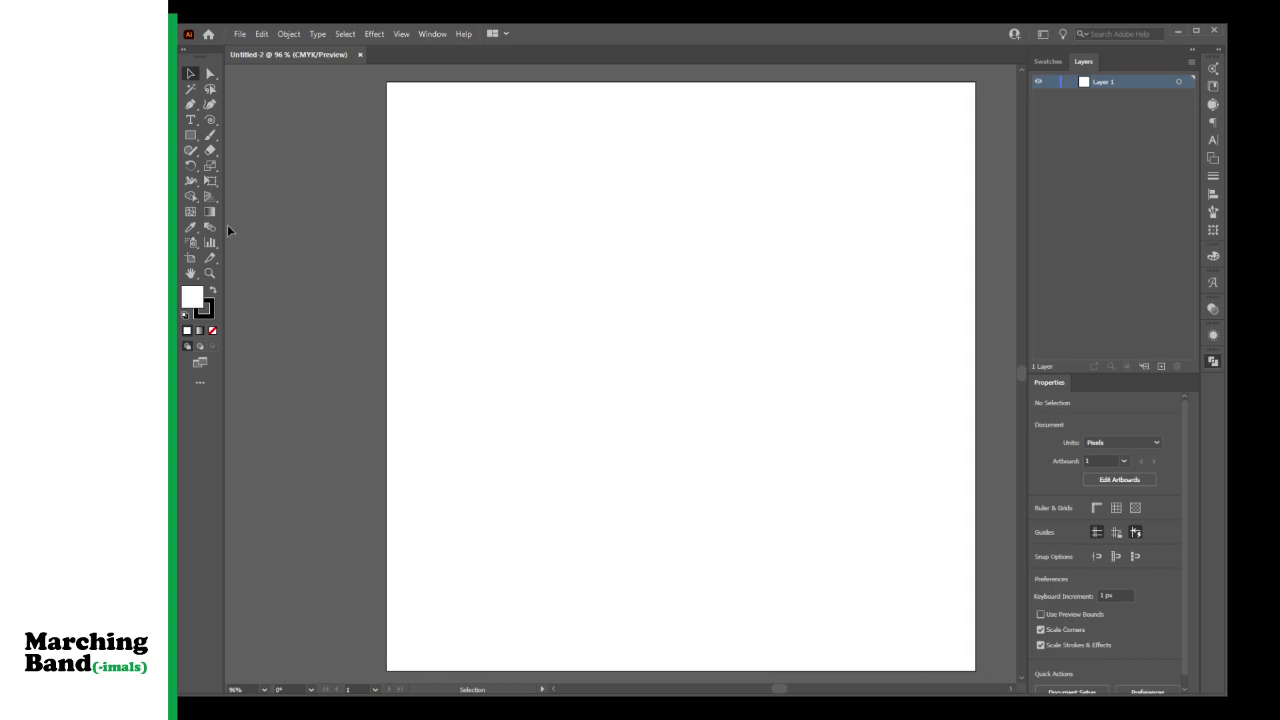
pyautogui.click(212, 121)
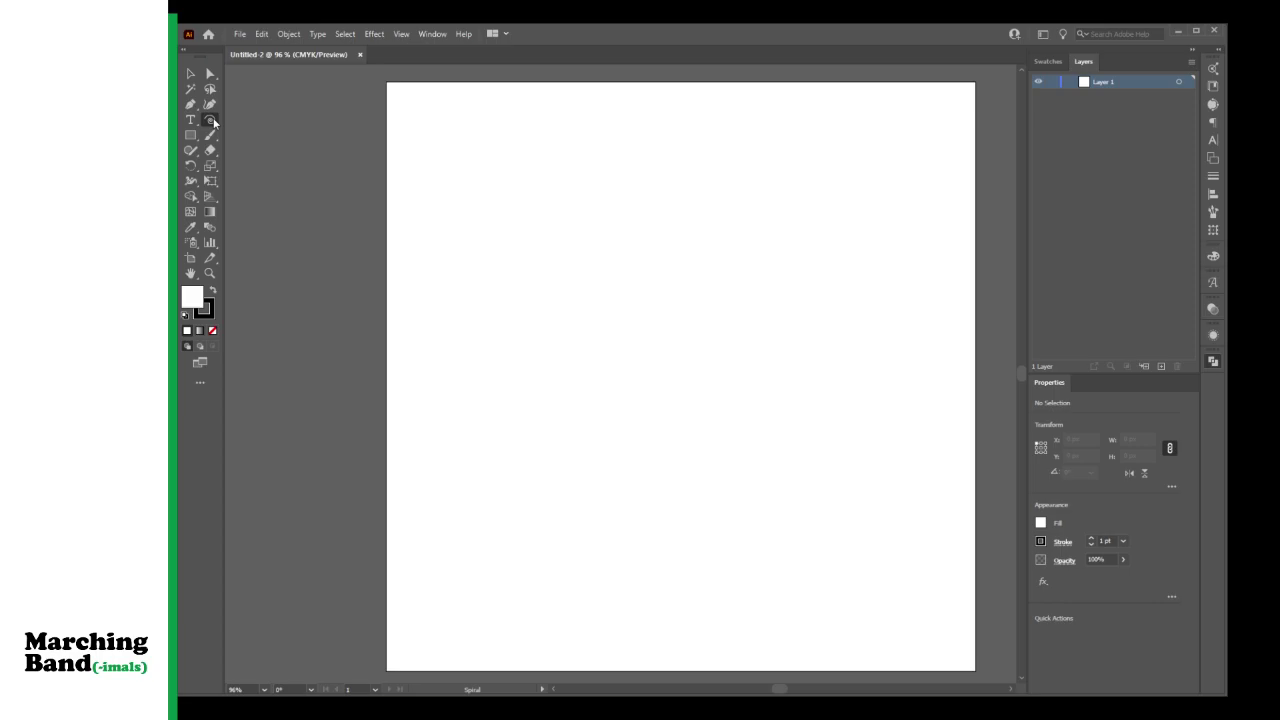
pyautogui.press('\\')
pyautogui.click(190, 73)
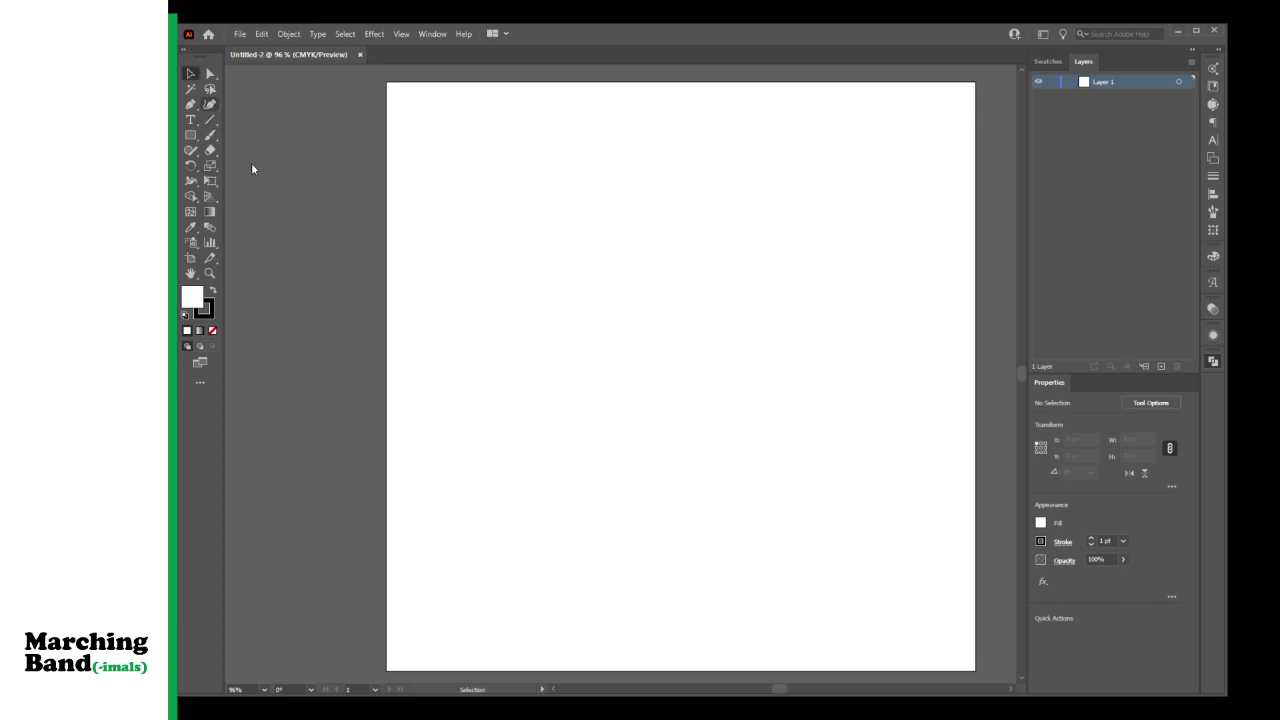
pyautogui.click(370, 295)
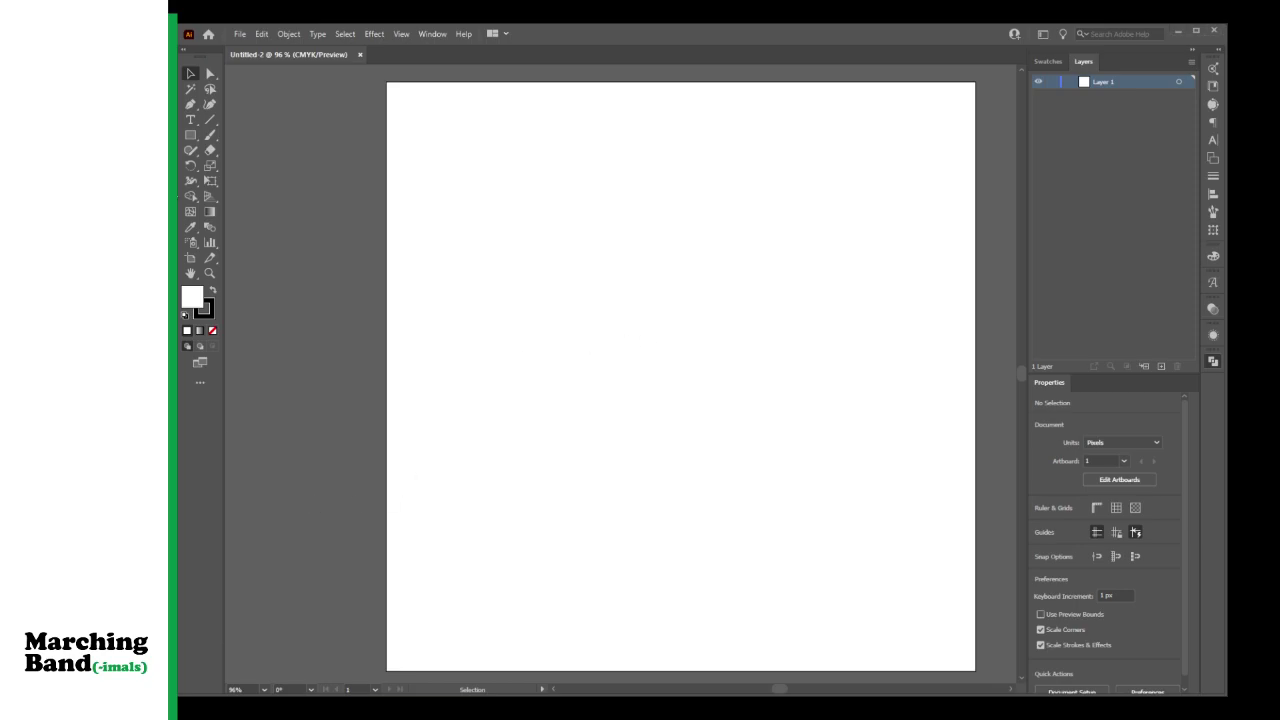
pyautogui.click(190, 135)
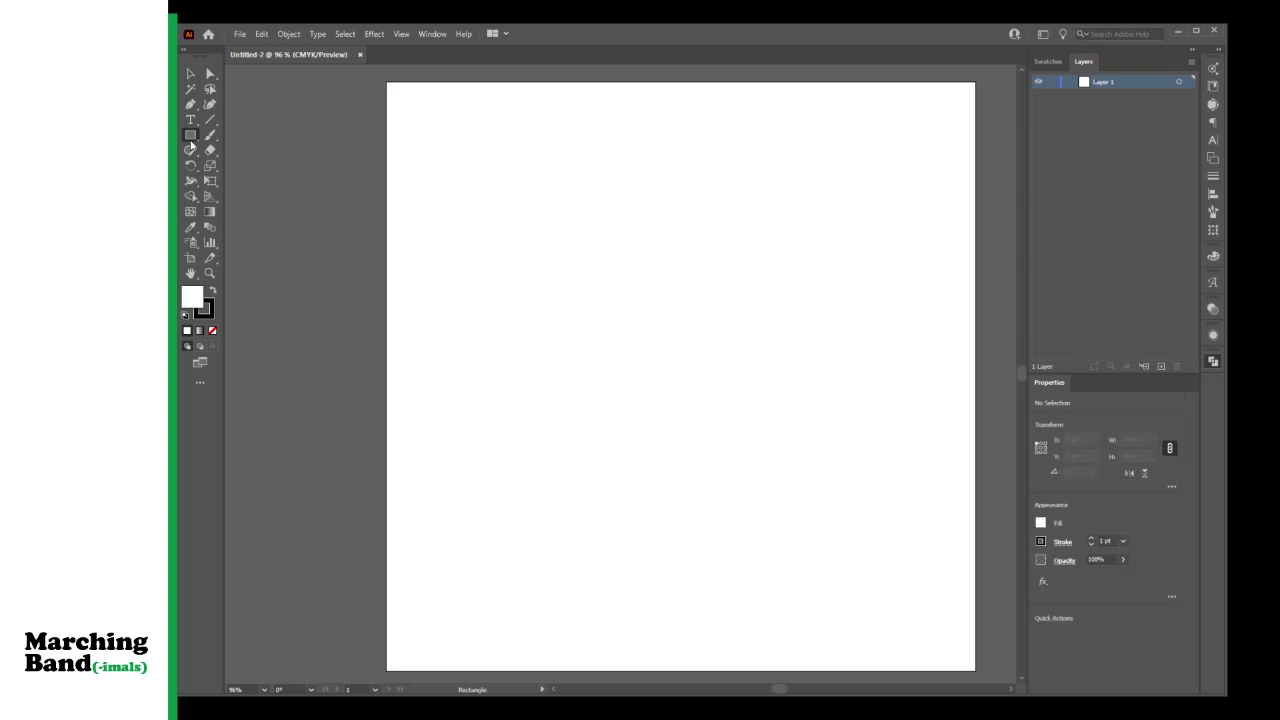
pyautogui.moveTo(546, 240); pyautogui.dragTo(793, 551)
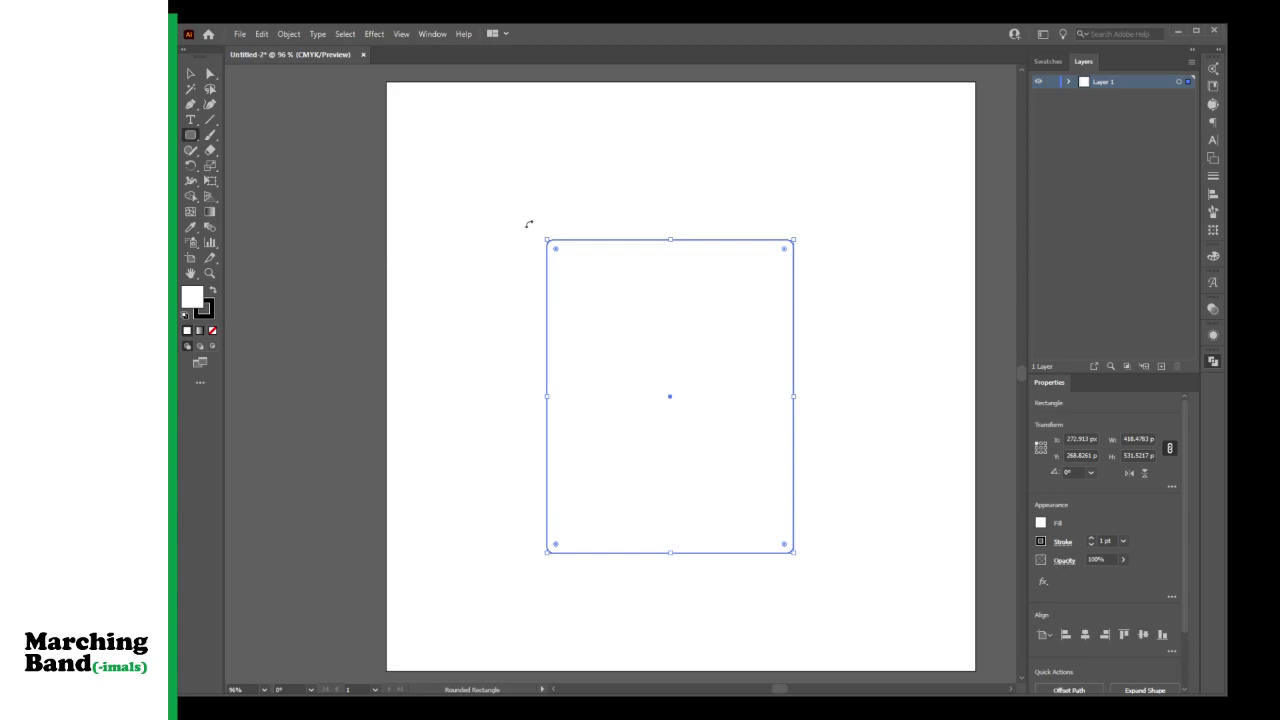
pyautogui.moveTo(557, 246); pyautogui.dragTo(749, 389)
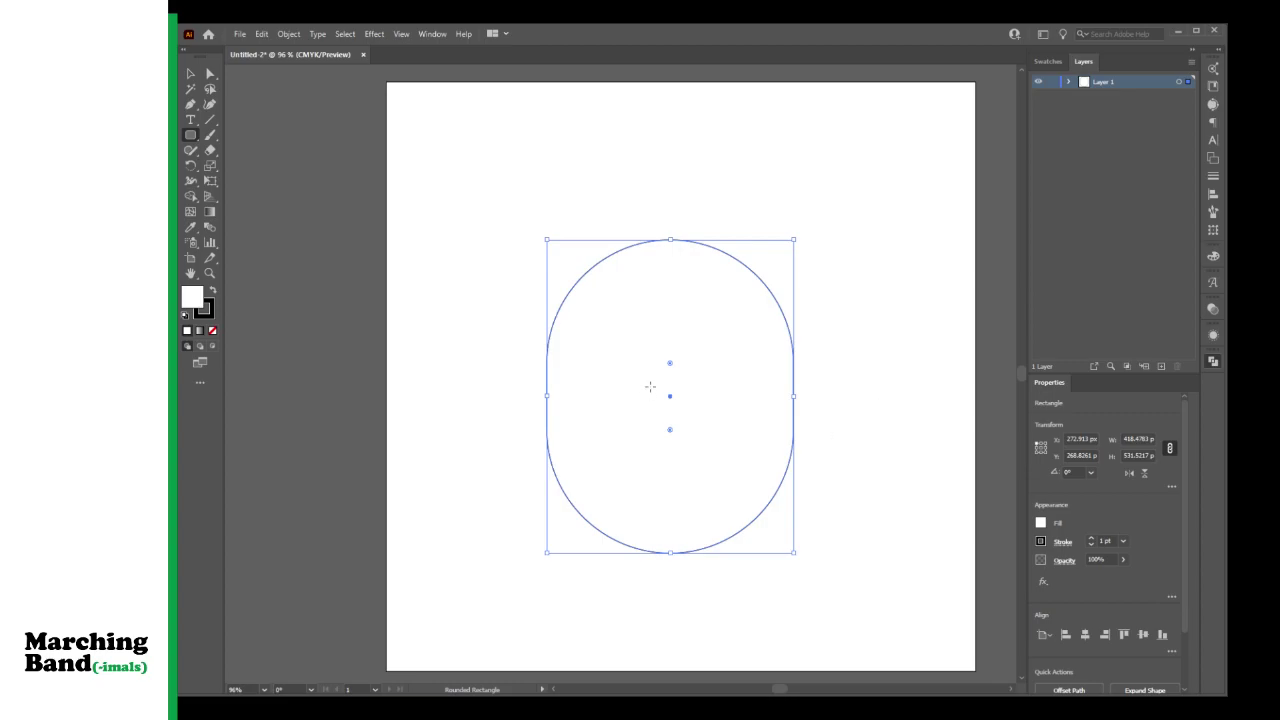
pyautogui.press('Delete')
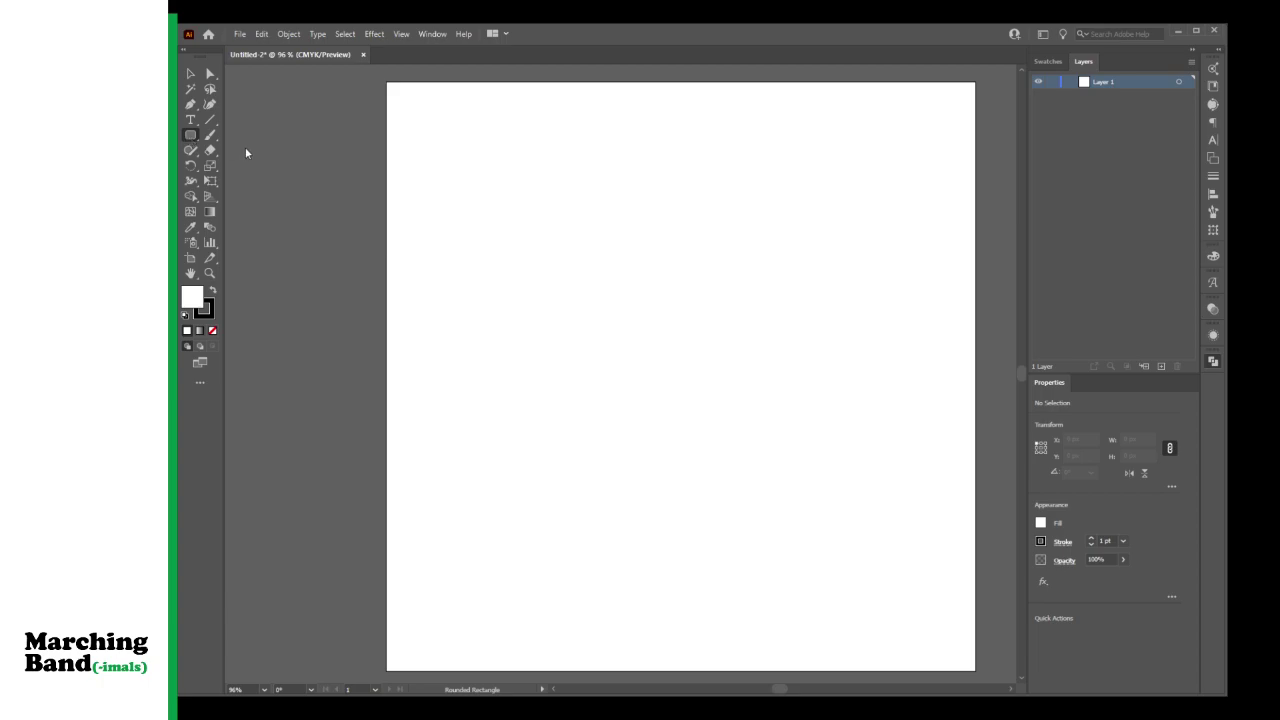
# Step: Draw a rectangle about 518 by 600 px for the cylinder body and position it around the artboard's middle
pyautogui.press('m')
pyautogui.moveTo(516, 273); pyautogui.dragTo(822, 629)
pyautogui.press('v')
pyautogui.moveTo(741, 497); pyautogui.dragTo(735, 442)
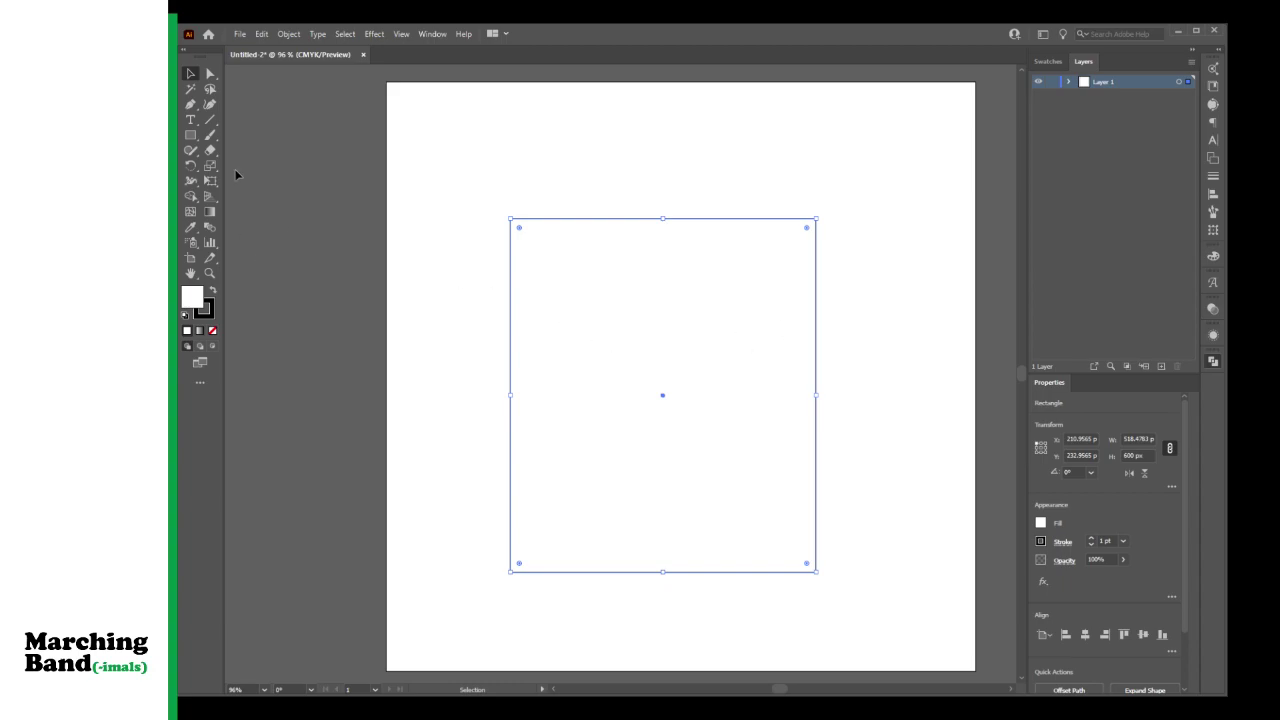
# Step: Draw an ellipse about 518 px wide and 177 px high across the rectangle's top edge
pyautogui.click(189, 137)
pyautogui.press('l')
pyautogui.moveTo(510, 188); pyautogui.dragTo(815, 273)
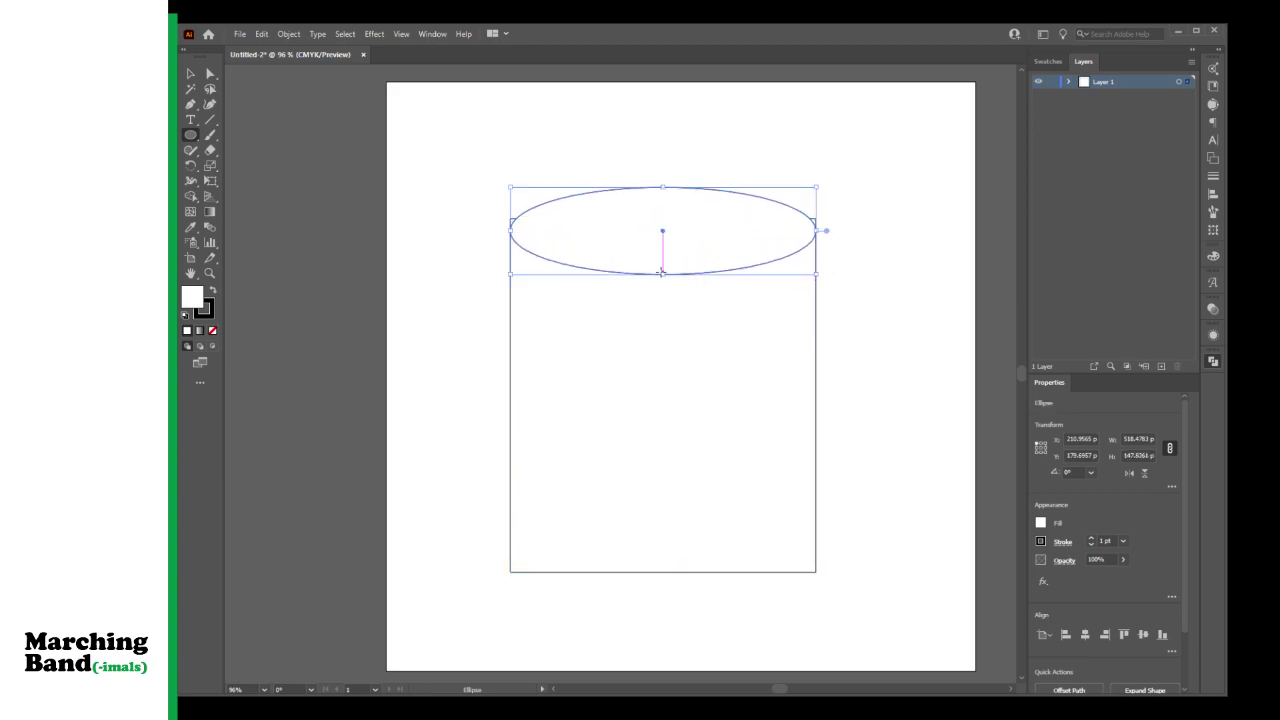
pyautogui.moveTo(662, 277); pyautogui.dragTo(662, 293)
# Step: Nudge the ellipse up until its side points meet the rectangle's top corners
pyautogui.click(191, 76)
pyautogui.press('Up')
pyautogui.press('Up')
pyautogui.press('Up')
pyautogui.press('Up')
pyautogui.press('Up')
pyautogui.press('Up')
pyautogui.press('Up')
pyautogui.press('Up')
pyautogui.press('Up')
pyautogui.press('Up')
pyautogui.press('Up')
pyautogui.press('Up')
pyautogui.press('Up')
pyautogui.press('Up')
pyautogui.press('Up')
pyautogui.press('Up')
pyautogui.press('Up')
pyautogui.press('Up')
pyautogui.press('Up')
pyautogui.press('Up')
pyautogui.press('Up')
pyautogui.press('Up')
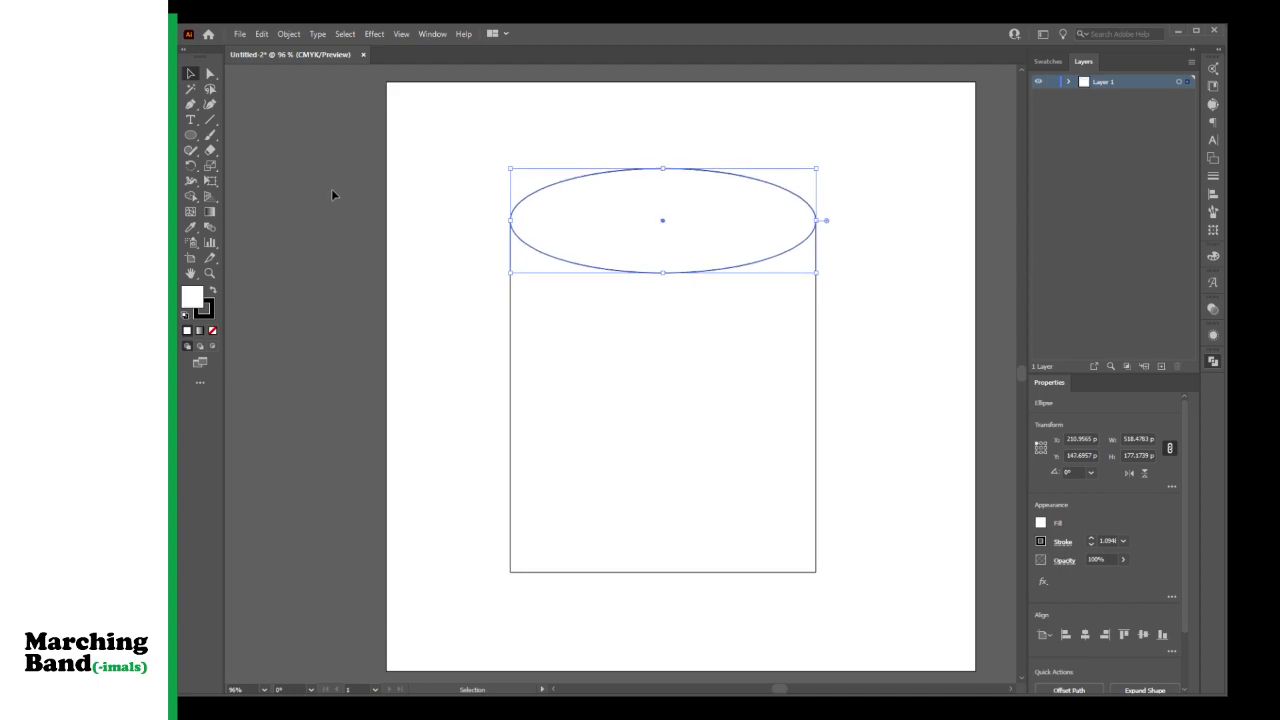
pyautogui.click(414, 224)
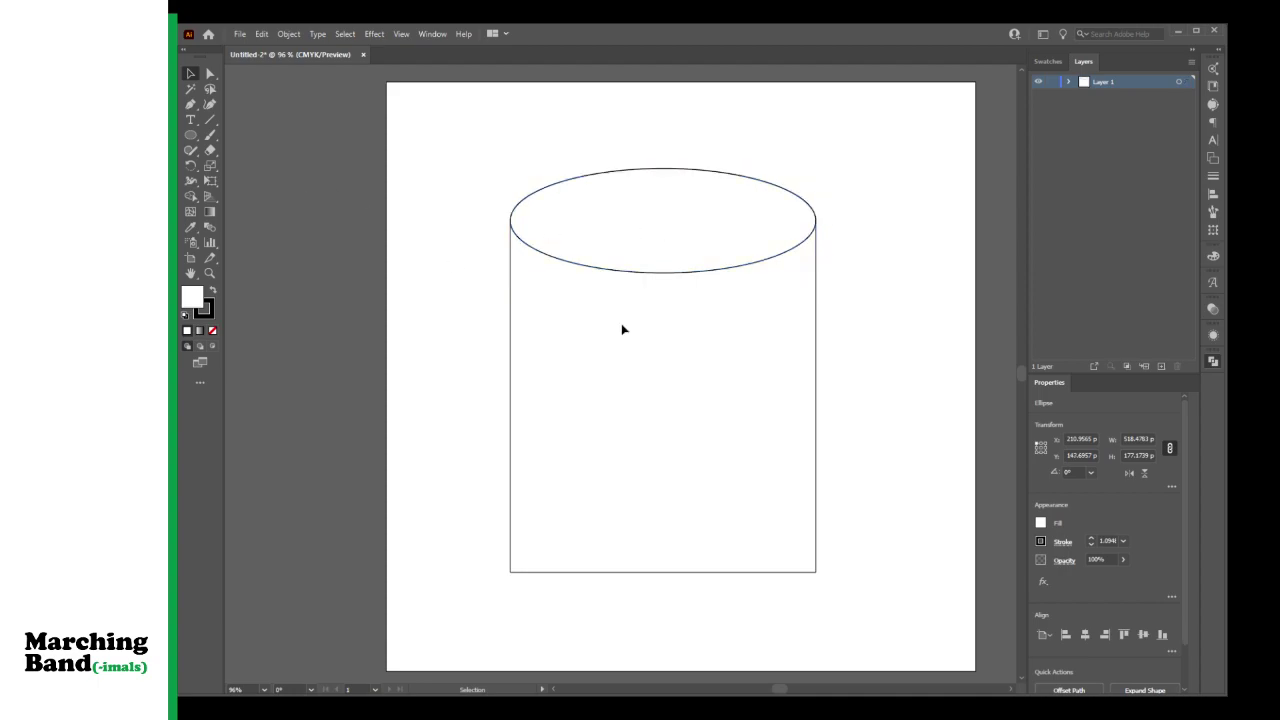
# Step: Duplicate the top ellipse and place the copy centred on the rectangle's bottom edge
pyautogui.click(686, 264)
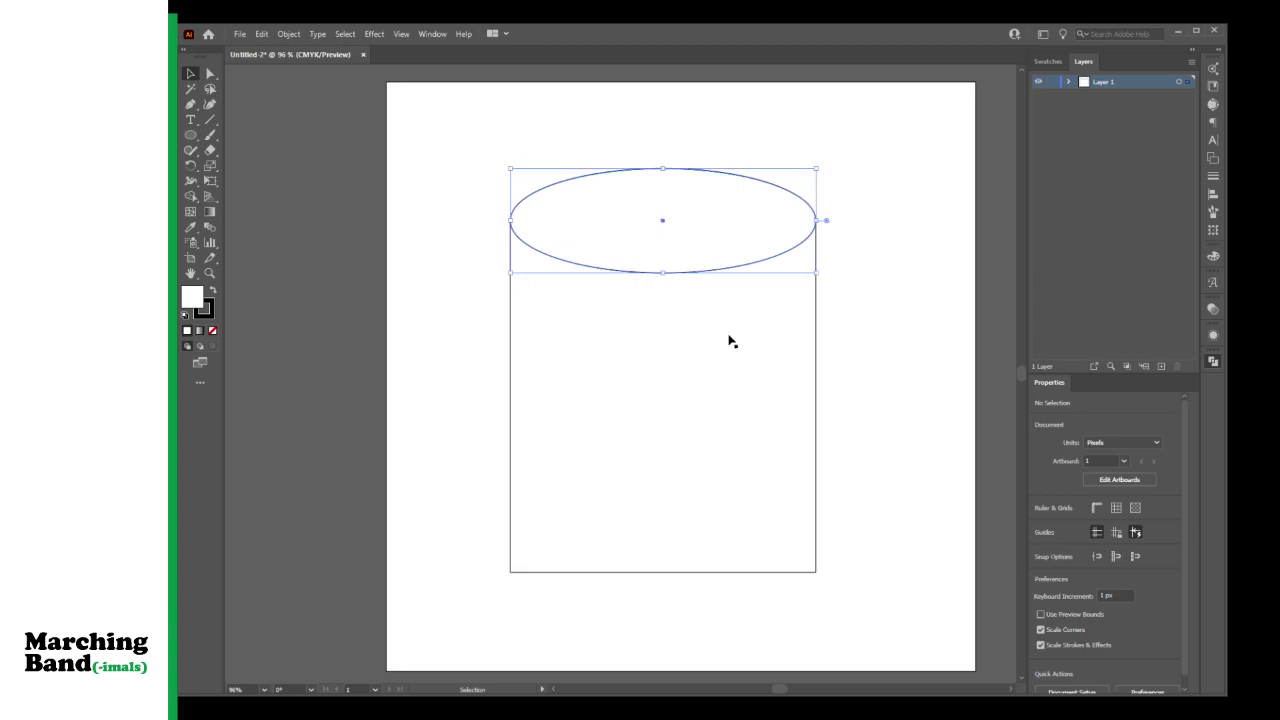
pyautogui.hotkey('ctrl', 'c')
pyautogui.hotkey('ctrl', 'v')
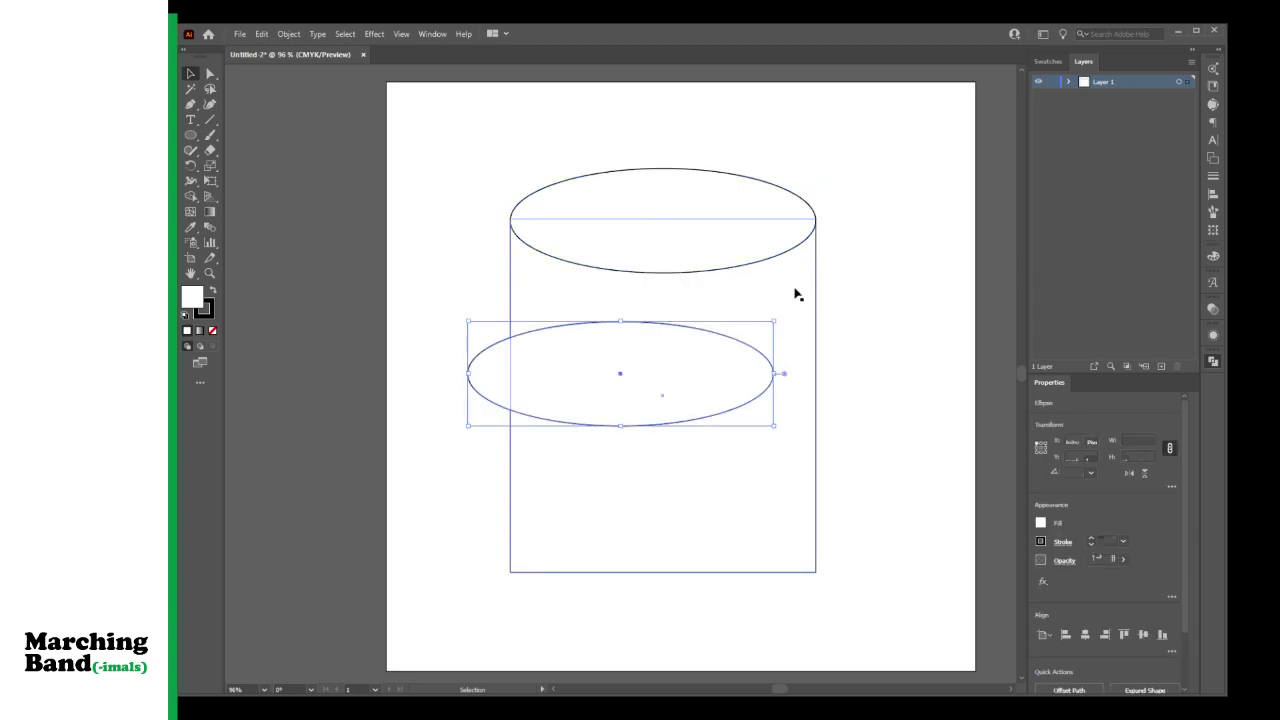
pyautogui.moveTo(611, 380); pyautogui.dragTo(643, 598)
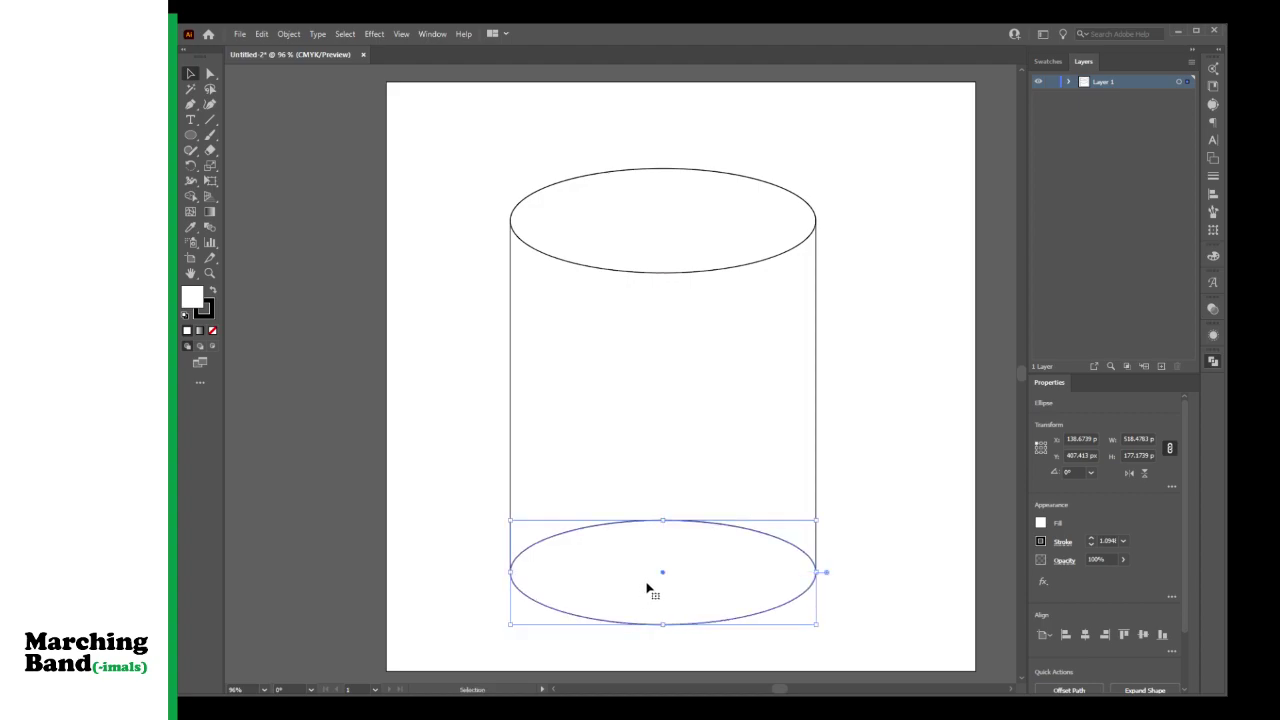
pyautogui.click(943, 491)
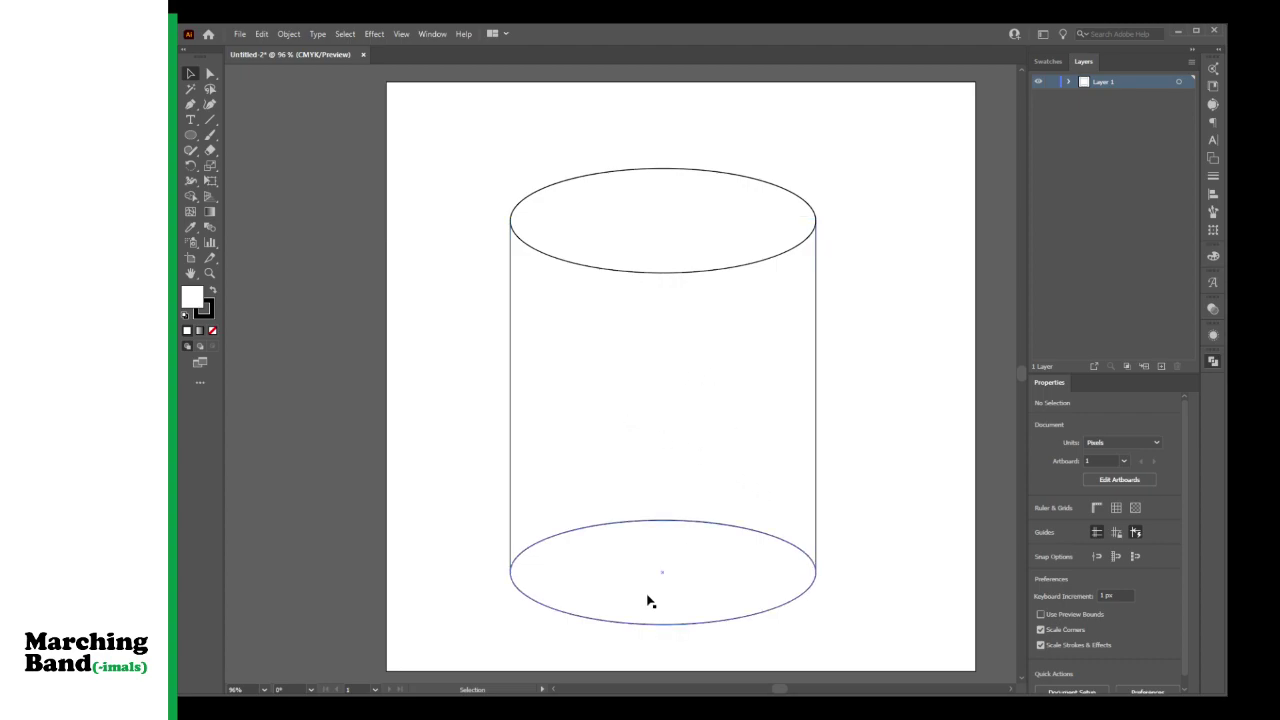
# Step: Shorten the cylinder by lowering the rectangle's top edge and moving the top ellipse down to match it
pyautogui.click(663, 374)
pyautogui.moveTo(662, 219); pyautogui.dragTo(650, 270)
pyautogui.click(891, 380)
pyautogui.click(648, 235)
pyautogui.click(869, 355)
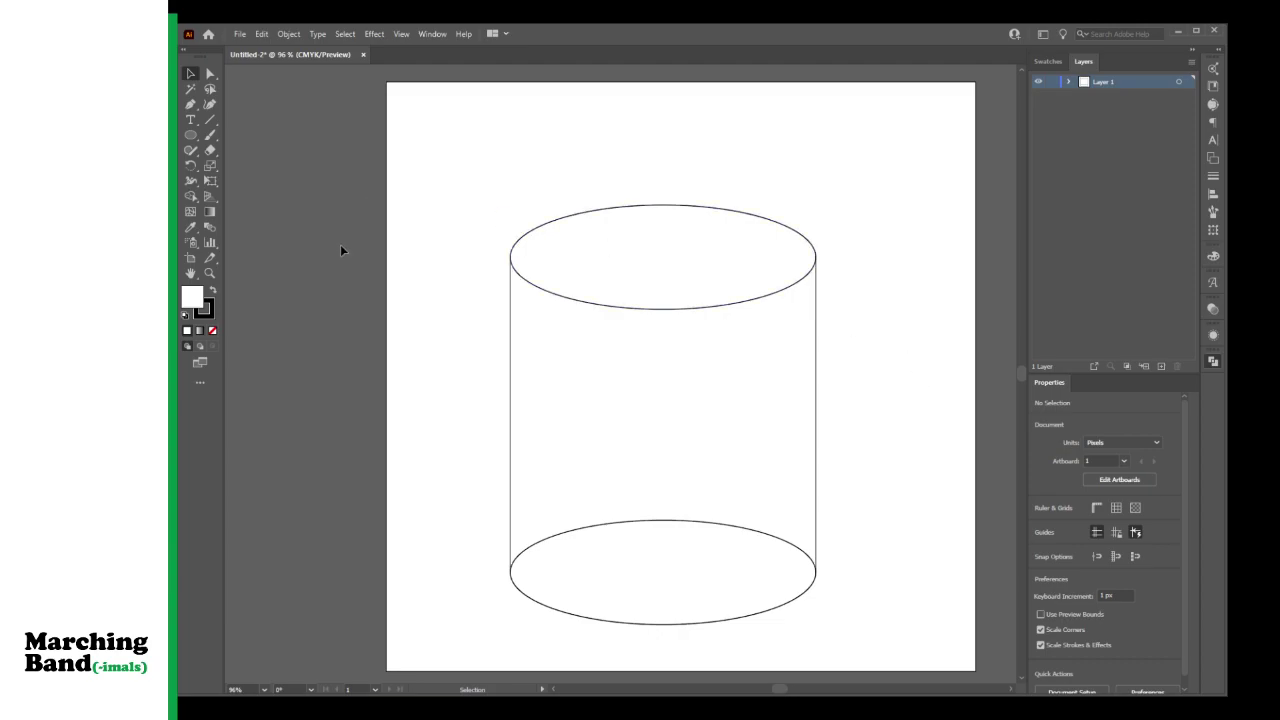
# Step: Add a text line reading "shop.marchingbandimals.com" in the empty area beside the artboard's lower-left corner
pyautogui.click(196, 78)
pyautogui.press('t')
pyautogui.click(258, 638)
pyautogui.press('BackSpace')
pyautogui.write('shop.marchingbandimals.com')
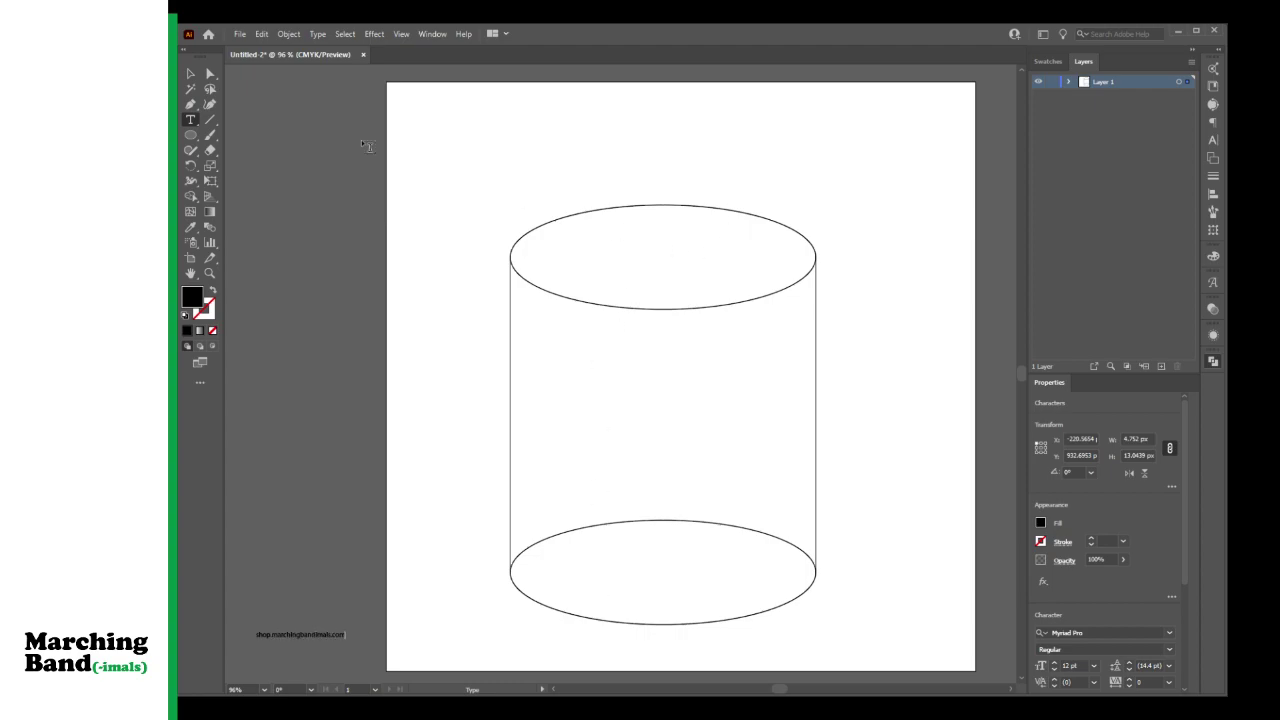
# Step: Enlarge the web address text to about 33 pt and place it inside the artboard's lower-left corner
pyautogui.click(190, 74)
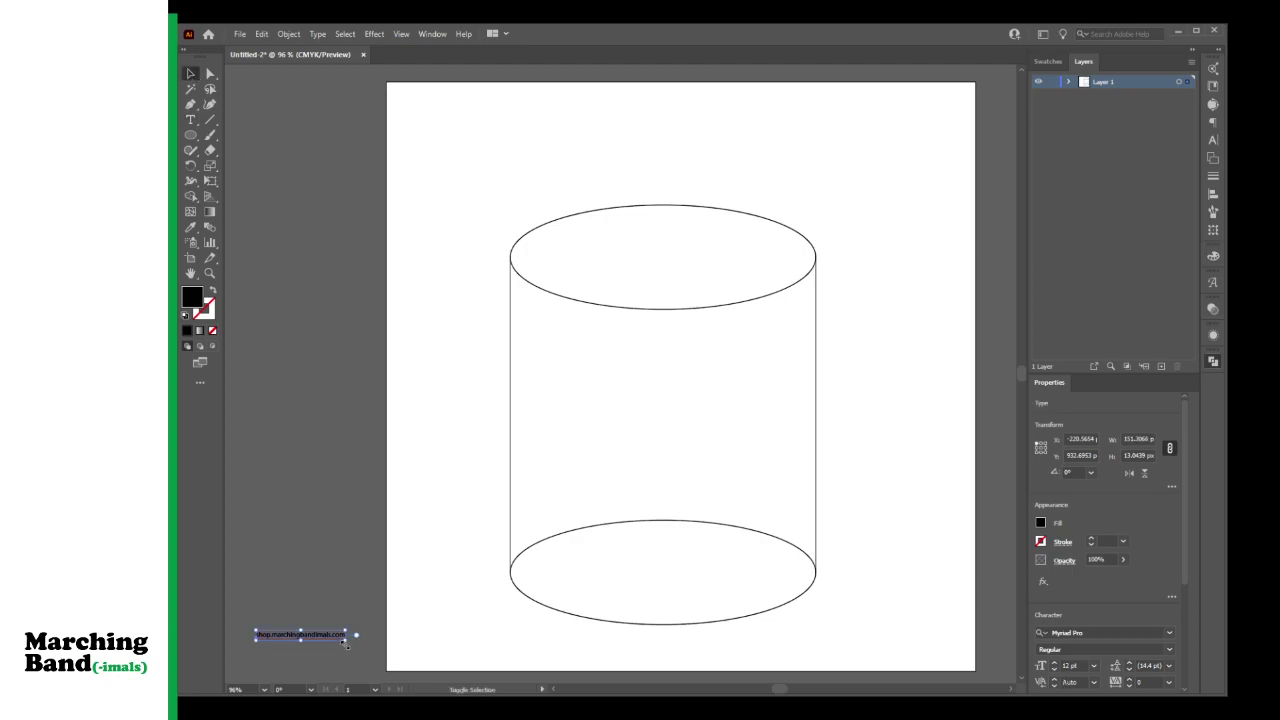
pyautogui.scroll(-5, 443, 551)
pyautogui.moveTo(346, 645); pyautogui.dragTo(498, 455)
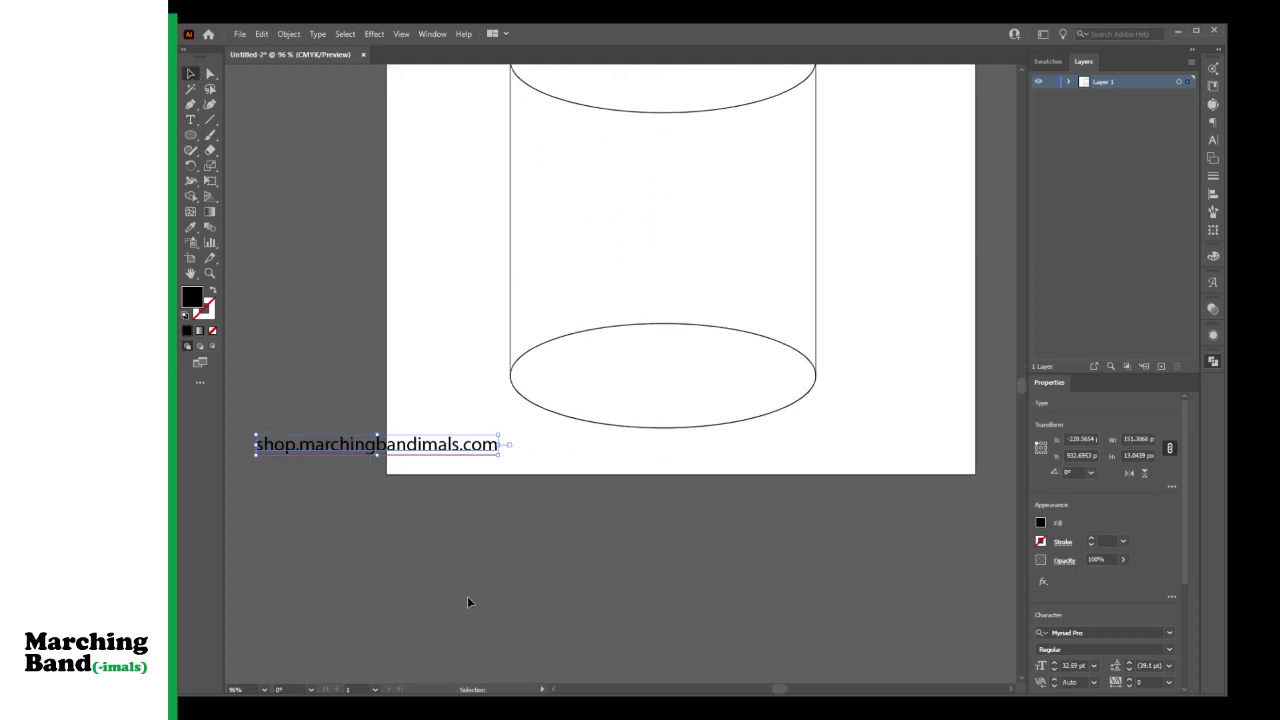
pyautogui.moveTo(349, 432); pyautogui.dragTo(480, 457)
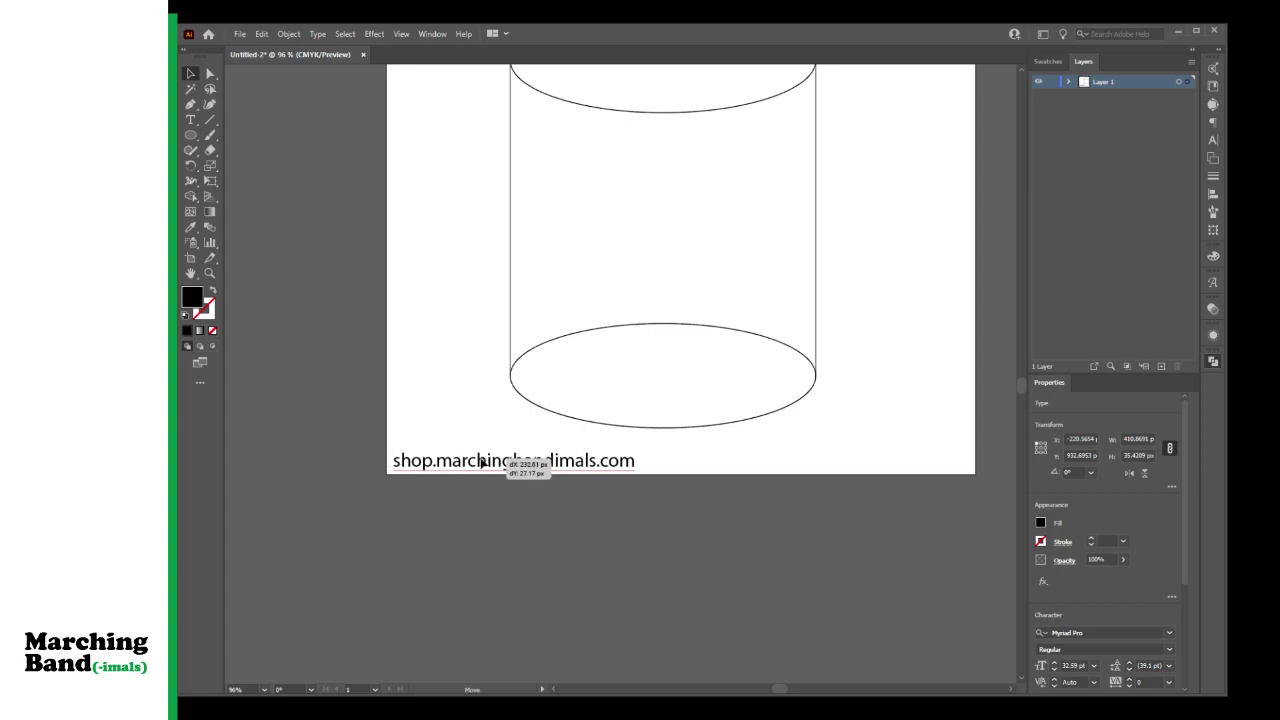
pyautogui.scroll(2, 556, 597)
pyautogui.scroll(2, 556, 597)
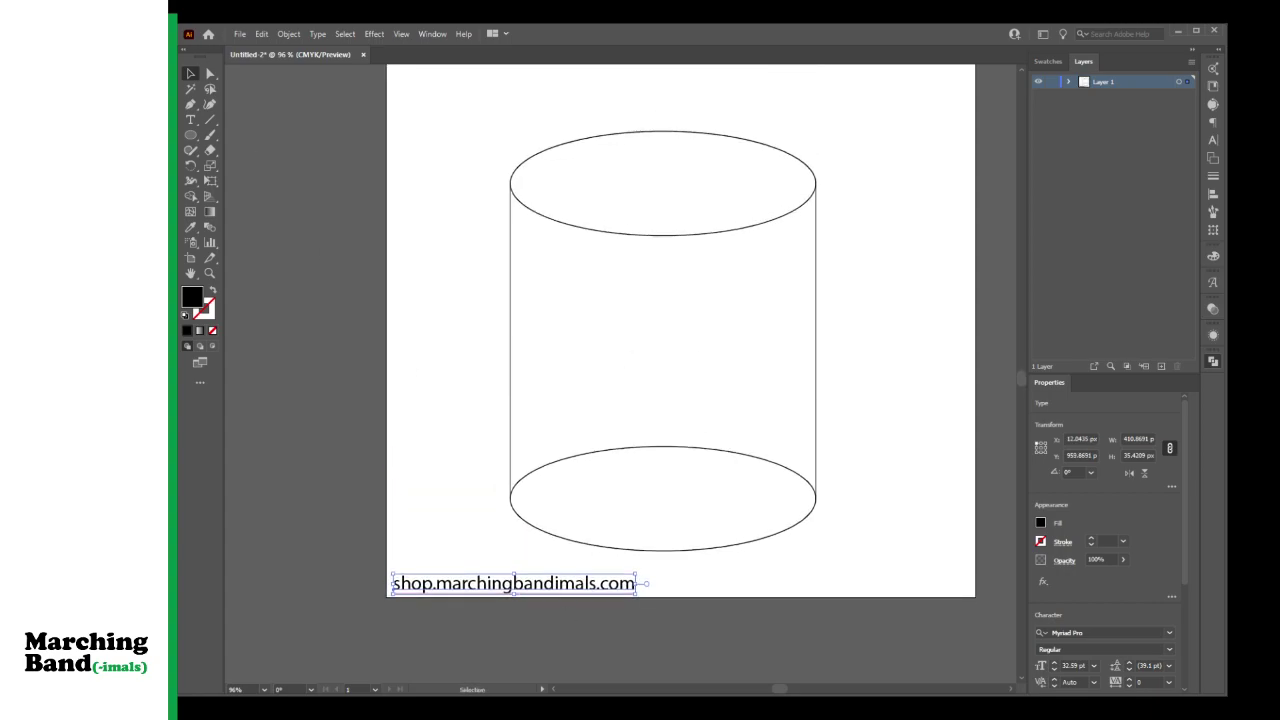
pyautogui.click(258, 126)
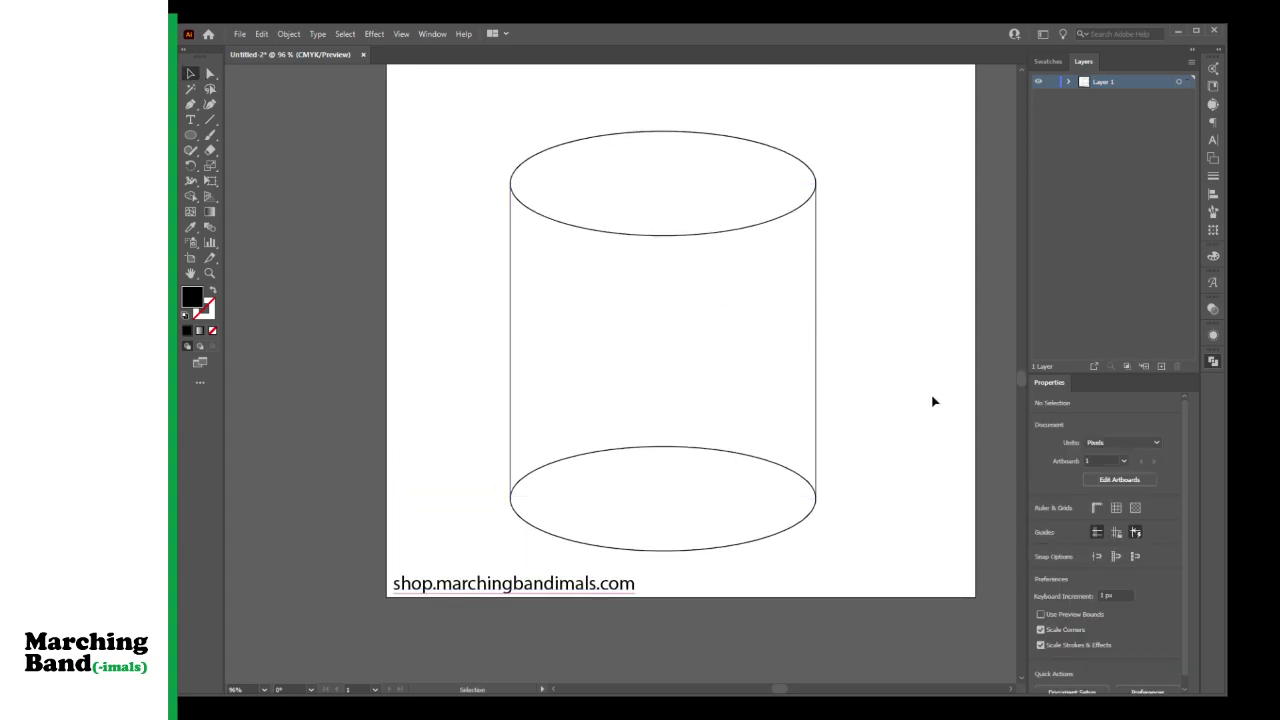
pyautogui.scroll(1, 934, 420)
pyautogui.scroll(3, 939, 436)
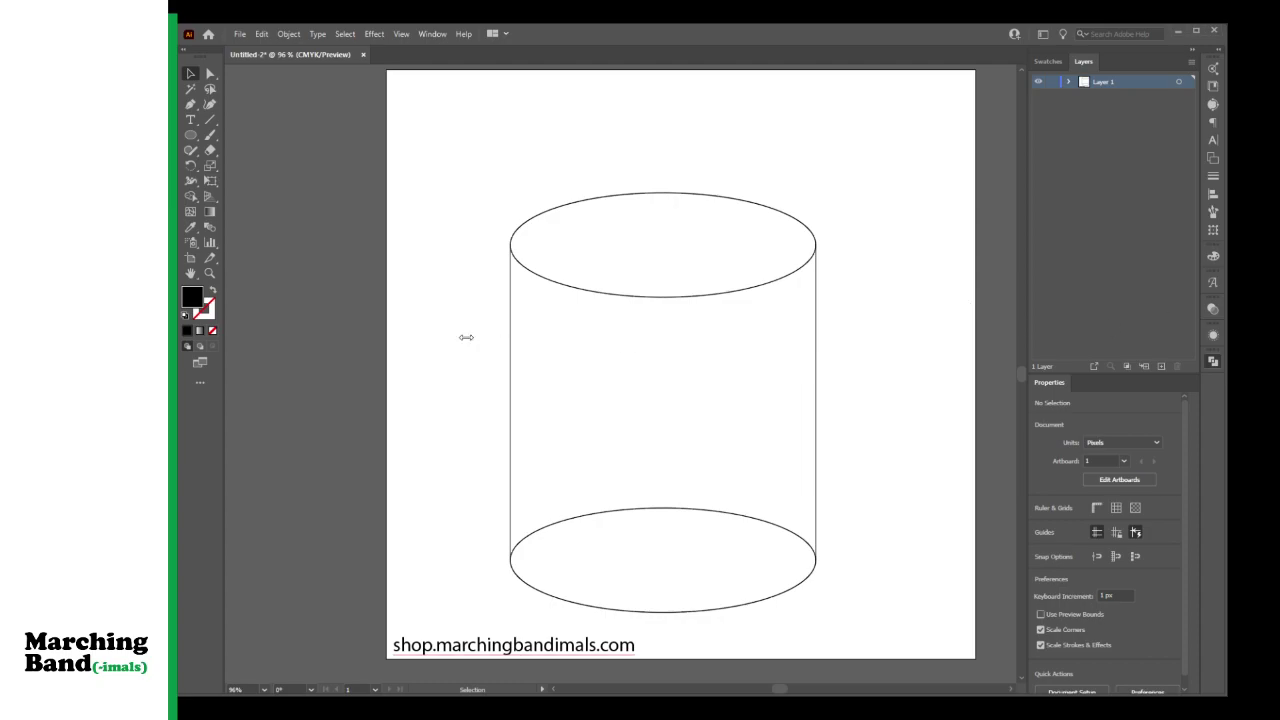
pyautogui.moveTo(477, 170); pyautogui.dragTo(866, 430)
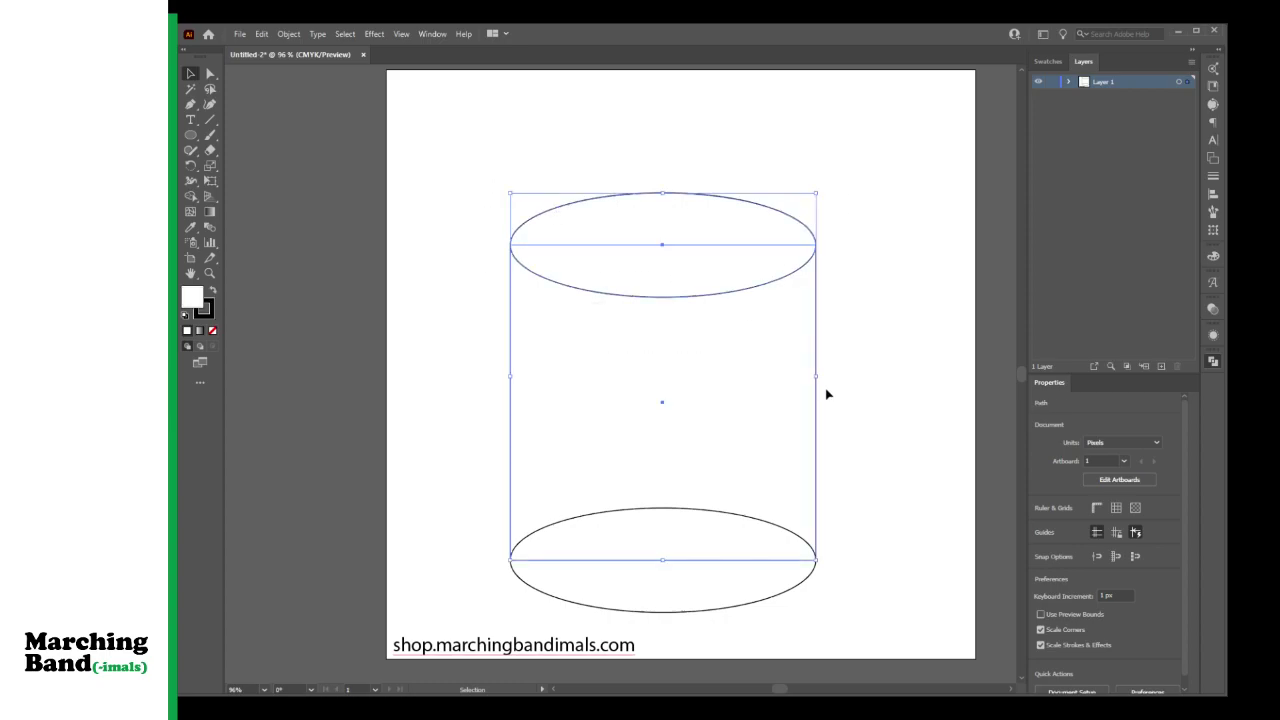
pyautogui.click(857, 328)
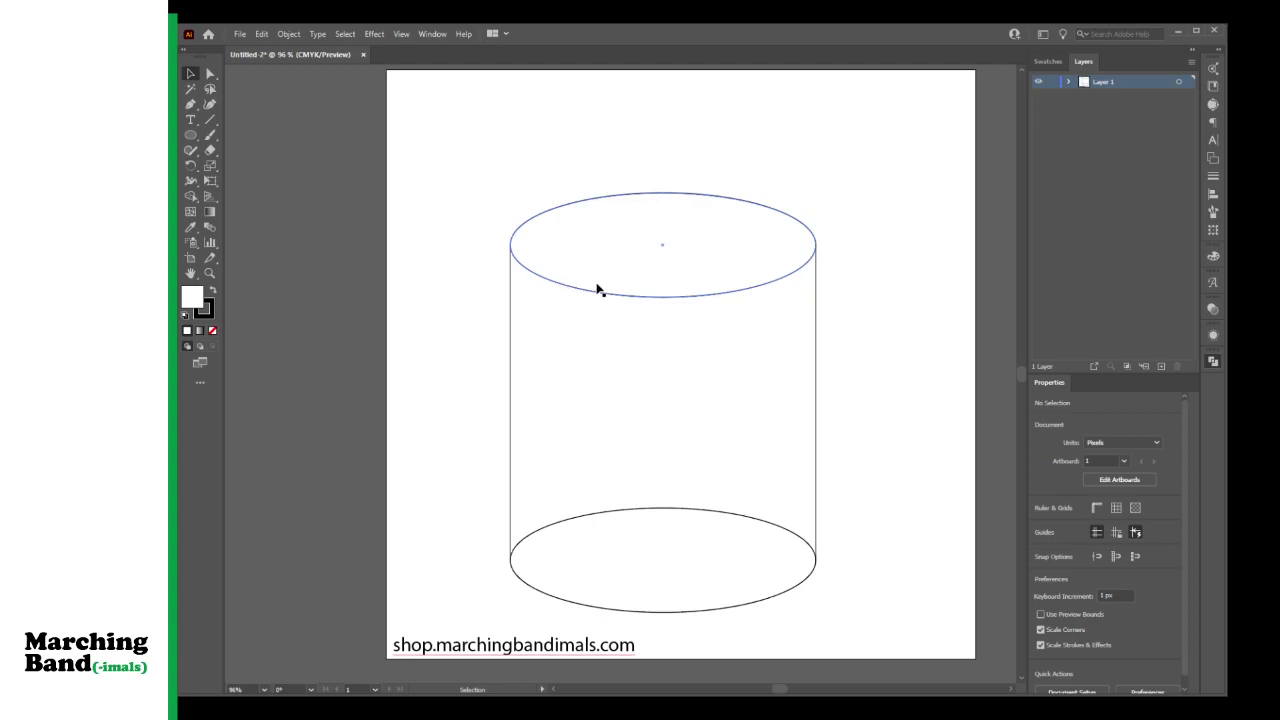
pyautogui.click(693, 584)
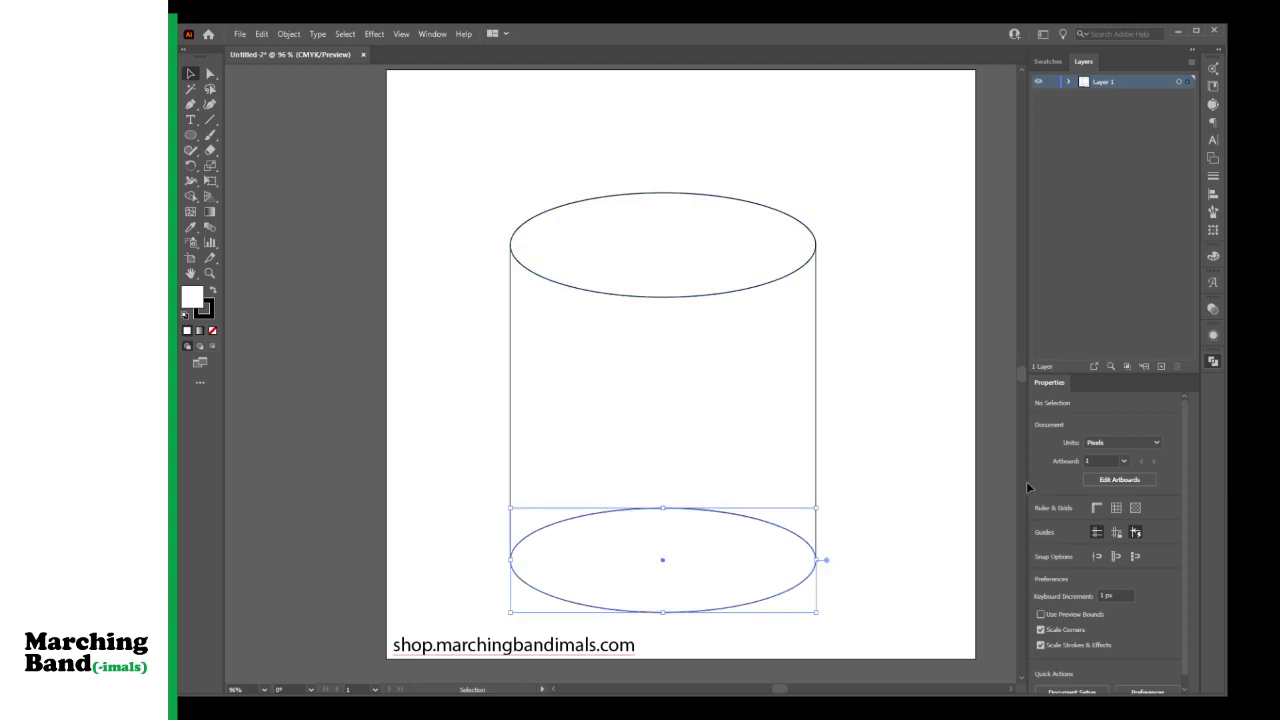
pyautogui.click(927, 373)
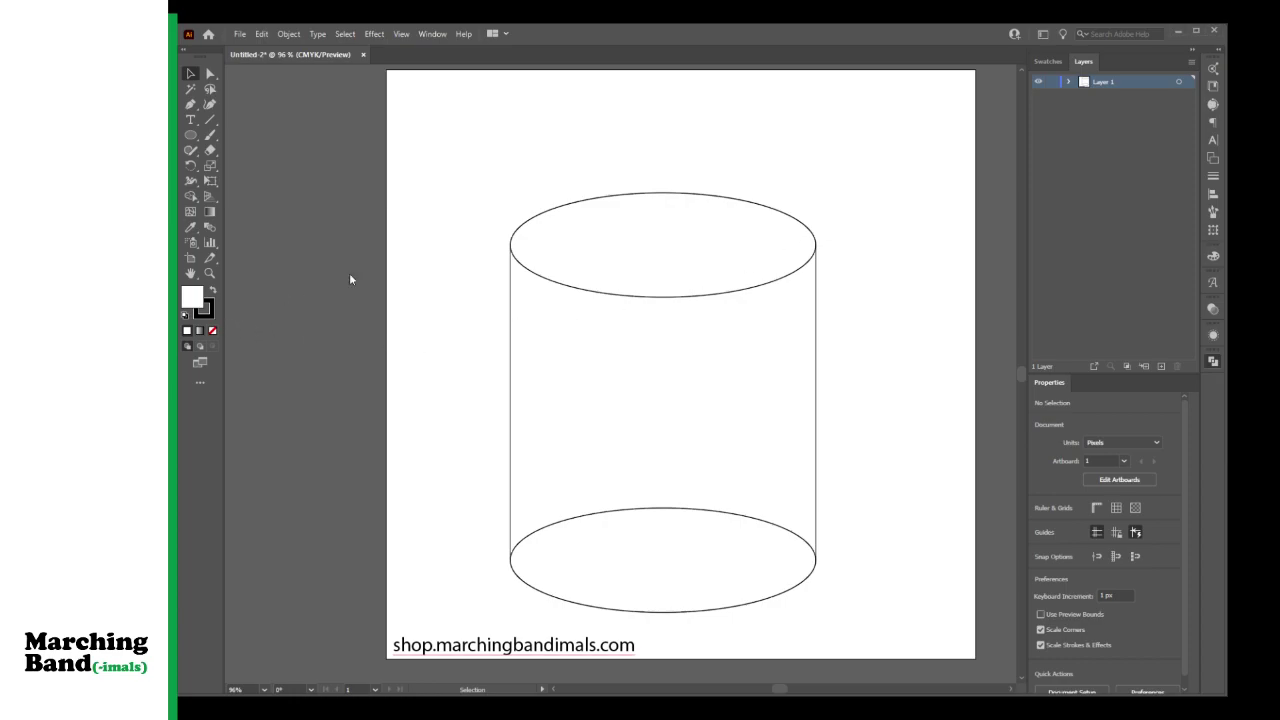
# Step: Draw an ellipse about 371 by 393 px overlapping the cylinder's right side as the handle
pyautogui.click(191, 137)
pyautogui.moveTo(780, 331); pyautogui.dragTo(953, 544)
pyautogui.moveTo(866, 441); pyautogui.dragTo(842, 398)
pyautogui.moveTo(935, 398); pyautogui.dragTo(961, 399)
pyautogui.moveTo(855, 507); pyautogui.dragTo(858, 524)
pyautogui.hotkey('ctrl', 'z')
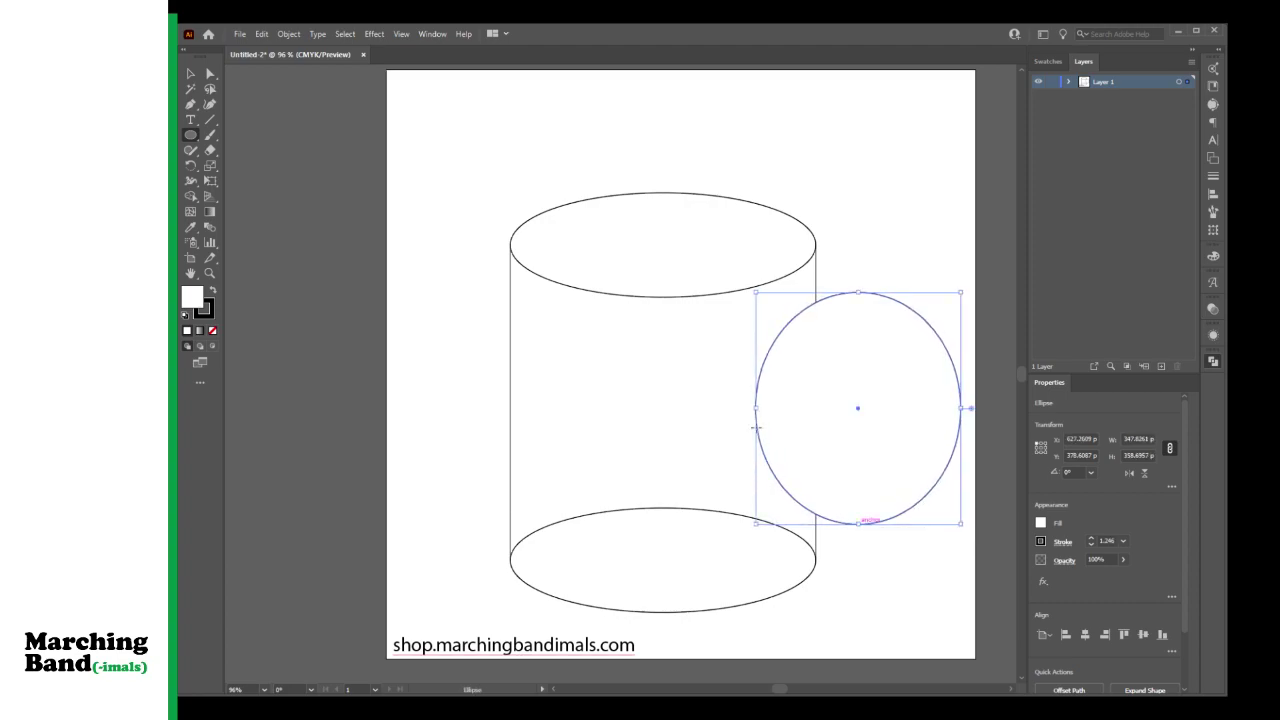
pyautogui.moveTo(756, 408); pyautogui.dragTo(719, 409)
pyautogui.moveTo(961, 408); pyautogui.dragTo(936, 409)
# Step: Move the handle ellipse's top and bottom anchor points onto the cylinder's right edge
pyautogui.click(191, 76)
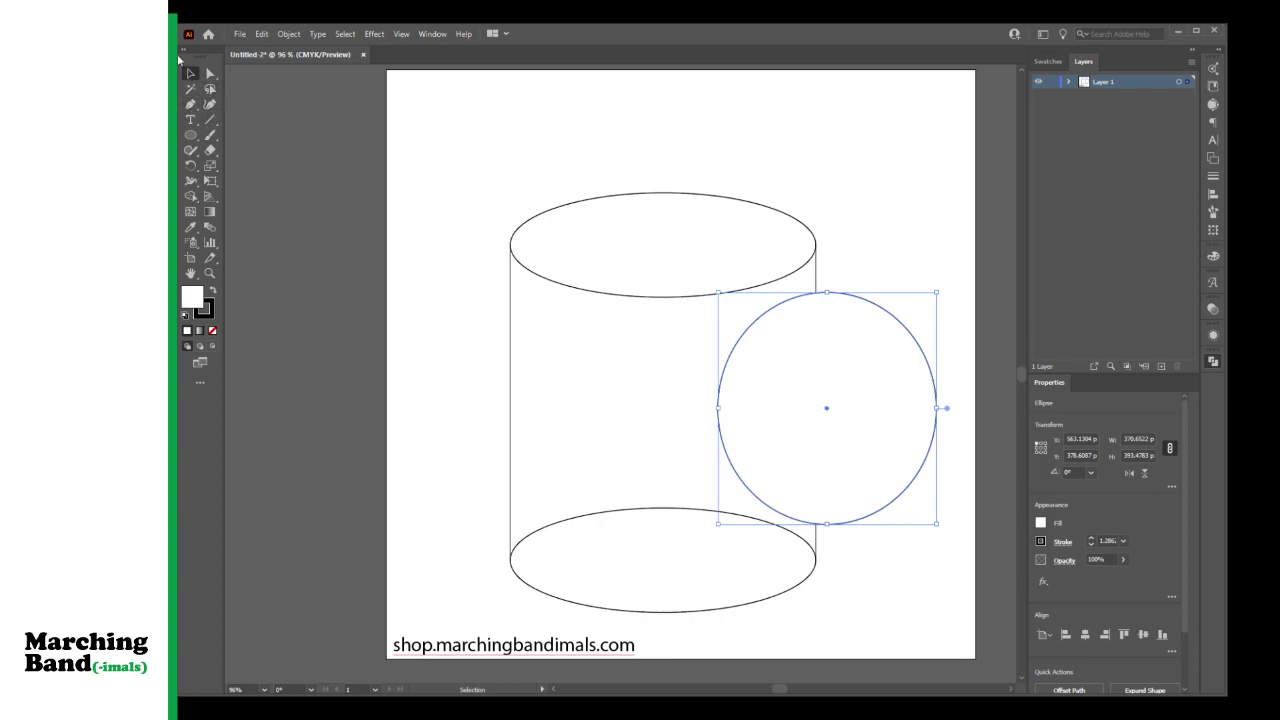
pyautogui.press('a')
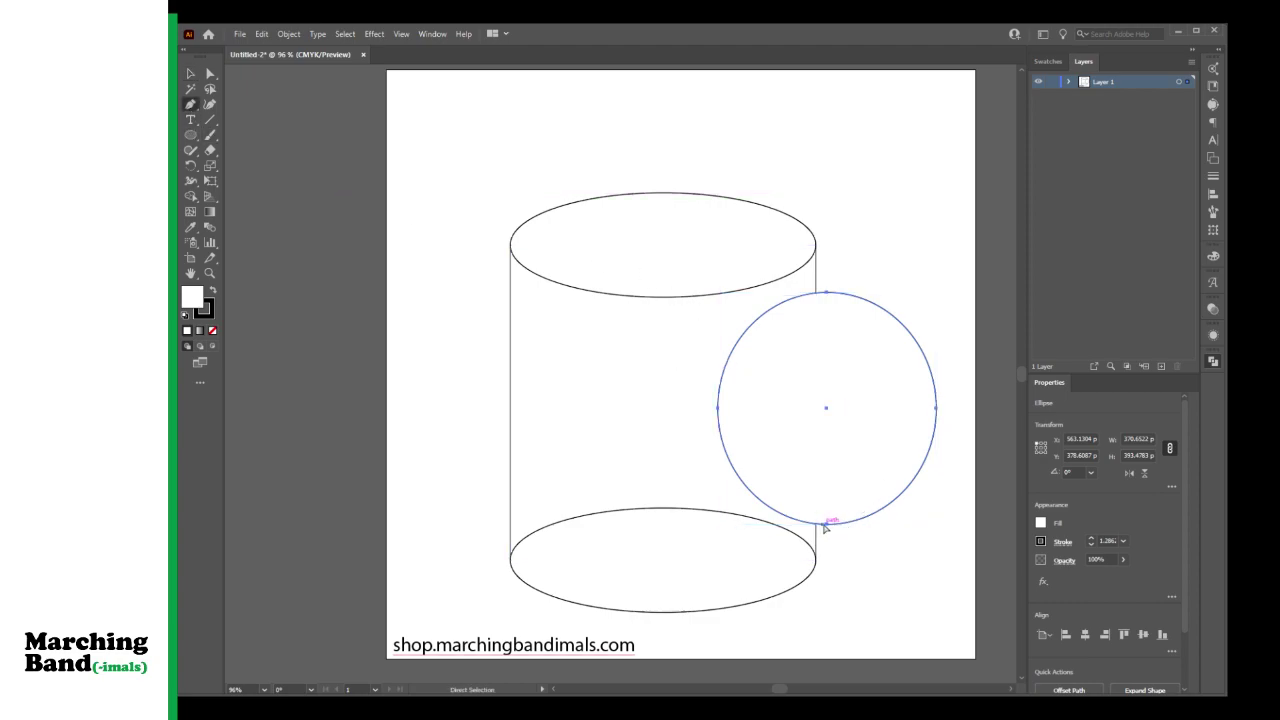
pyautogui.moveTo(826, 525)
pyautogui.mouseDown()
pyautogui.moveTo(815, 532)
pyautogui.moveTo(826, 525)
pyautogui.mouseUp()
pyautogui.moveTo(831, 297); pyautogui.dragTo(816, 300)
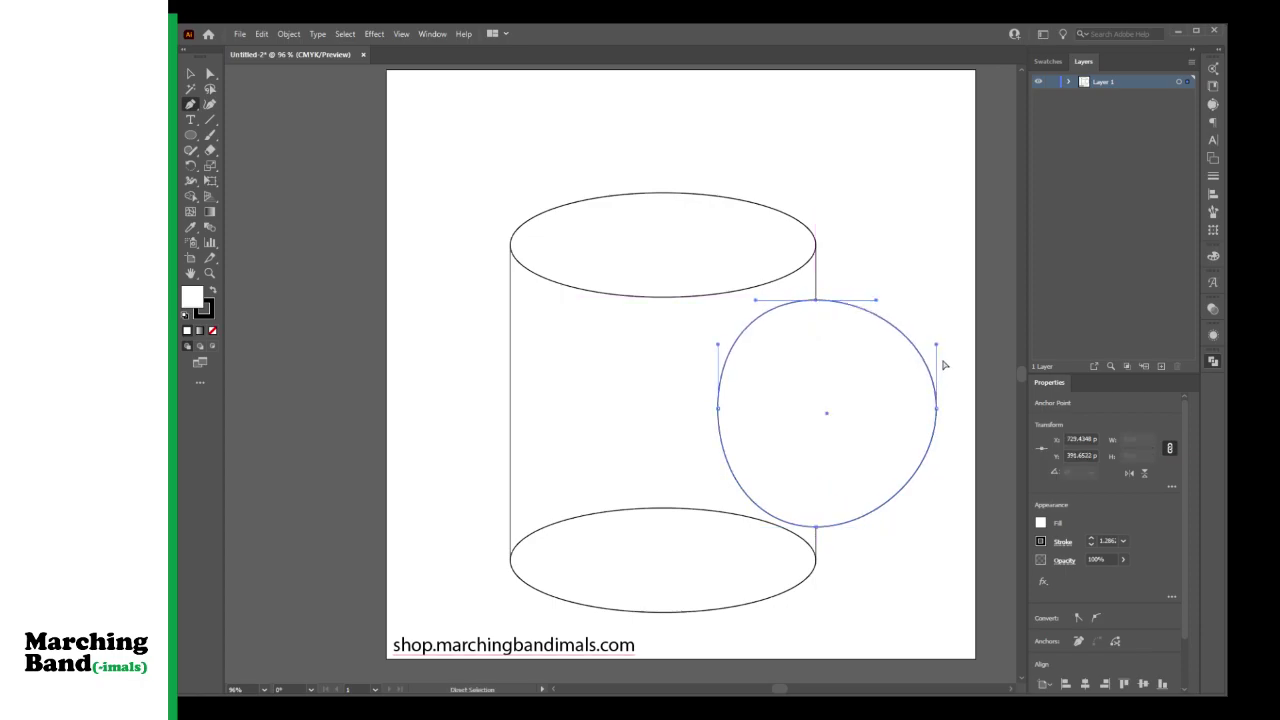
# Step: Reshape the handle's upper curve into a raised outward bulge and move its top anchor point slightly up the cylinder's right edge
pyautogui.moveTo(938, 347); pyautogui.dragTo(938, 292)
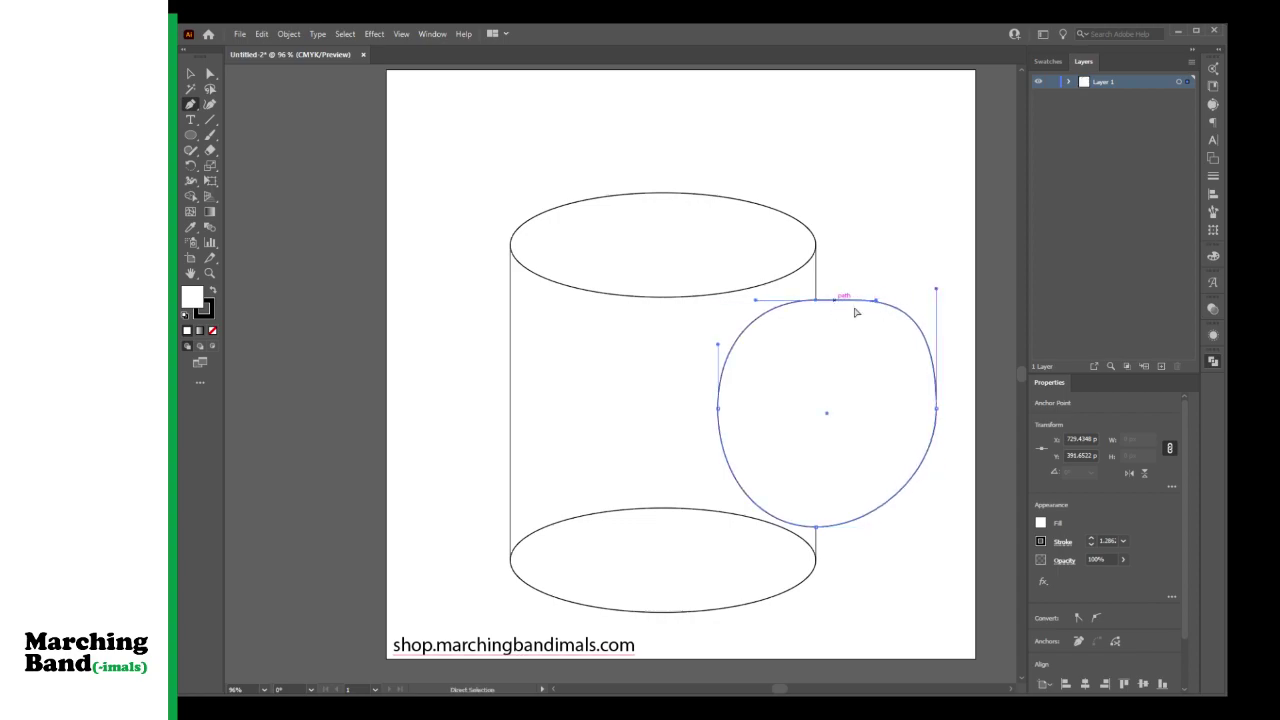
pyautogui.moveTo(876, 300); pyautogui.dragTo(865, 269)
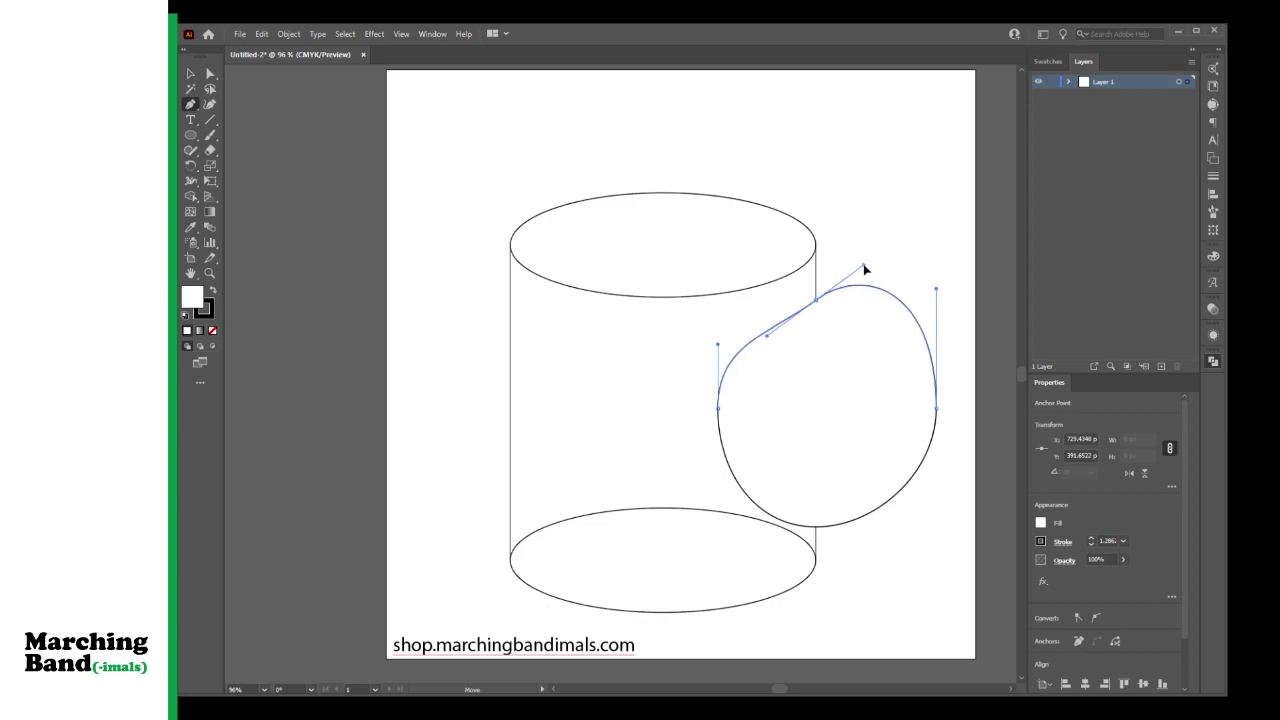
pyautogui.moveTo(817, 303); pyautogui.dragTo(815, 292)
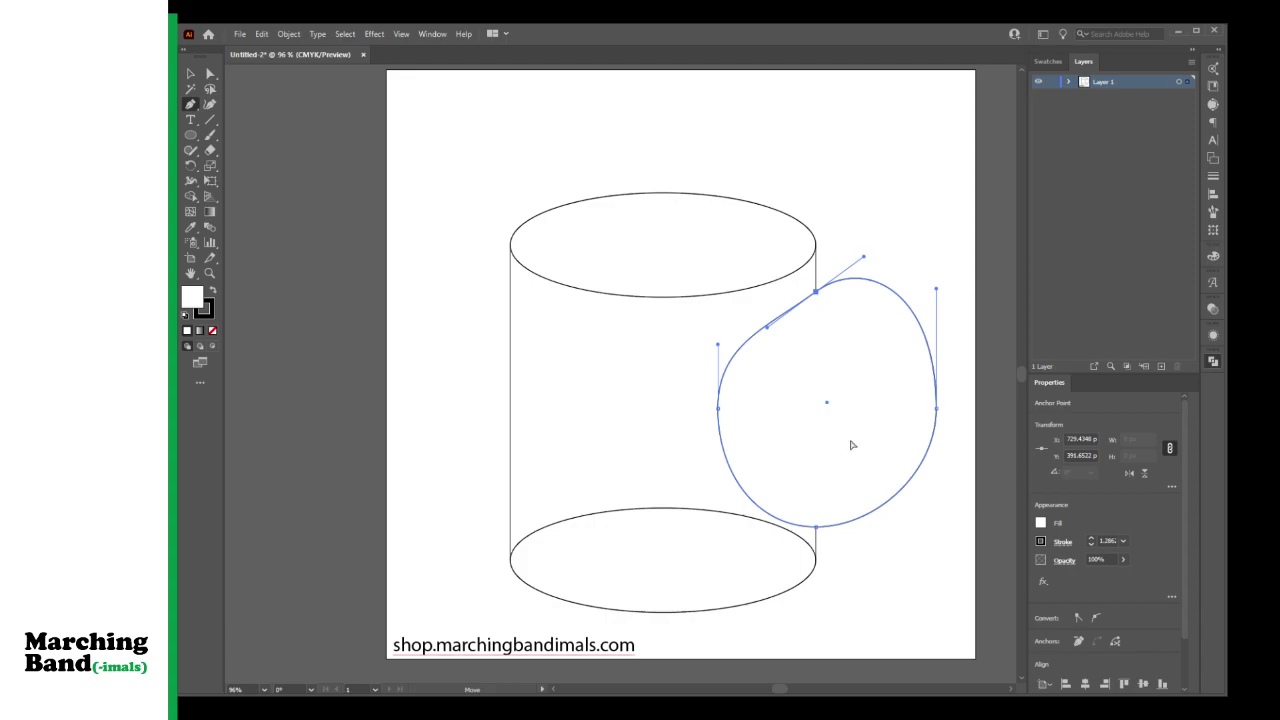
# Step: Tilt the direction lines of the handle's outermost anchor point and adjust its position so the outer side slopes inward toward the bottom
pyautogui.moveTo(938, 408); pyautogui.dragTo(928, 404)
pyautogui.moveTo(926, 468); pyautogui.dragTo(912, 468)
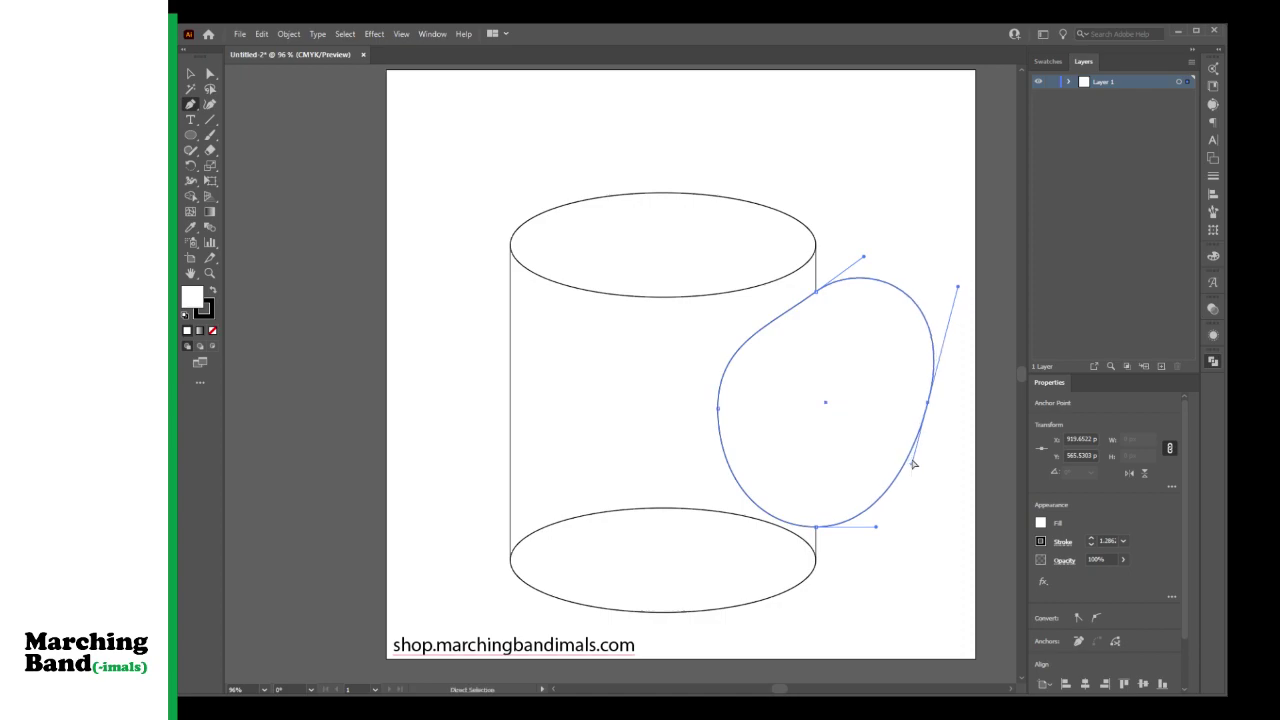
pyautogui.moveTo(928, 404); pyautogui.dragTo(940, 405)
pyautogui.click(190, 73)
pyautogui.click(427, 250)
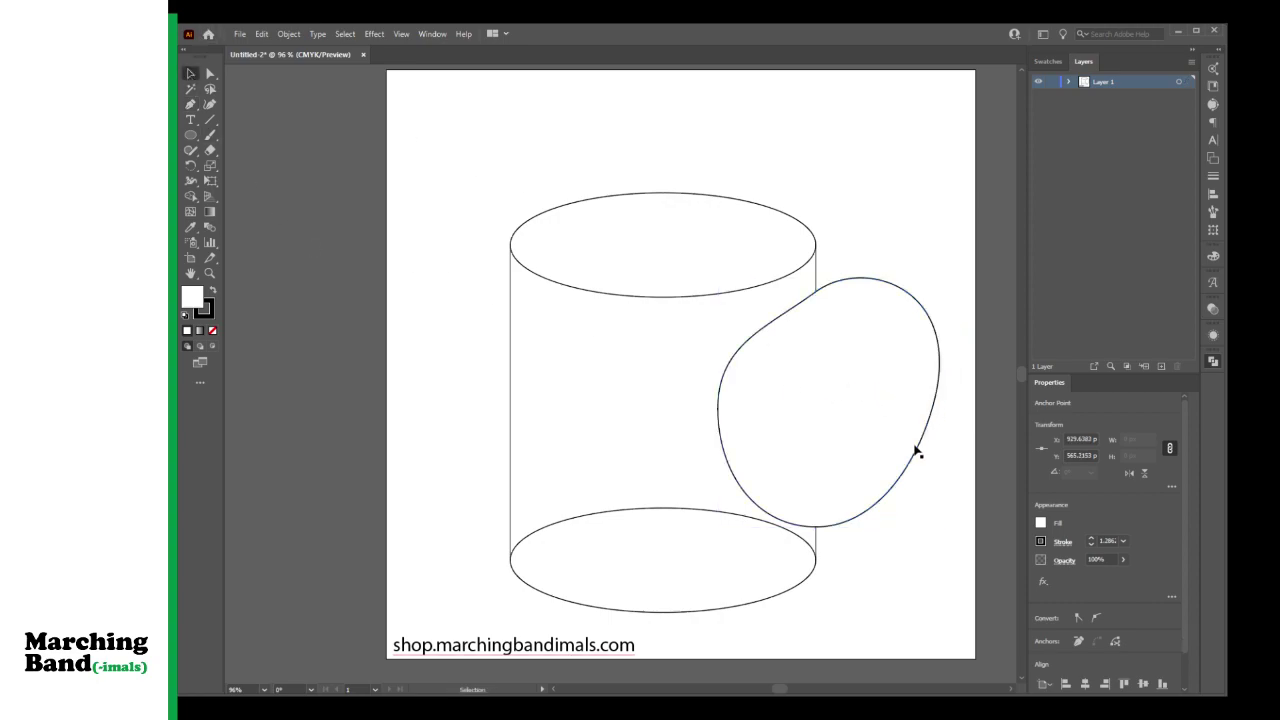
# Step: Try to make a smaller concentric copy of the handle shape, about 263 by 338 px, inside the original
pyautogui.press('a')
pyautogui.hotkey('ctrl', 'z')
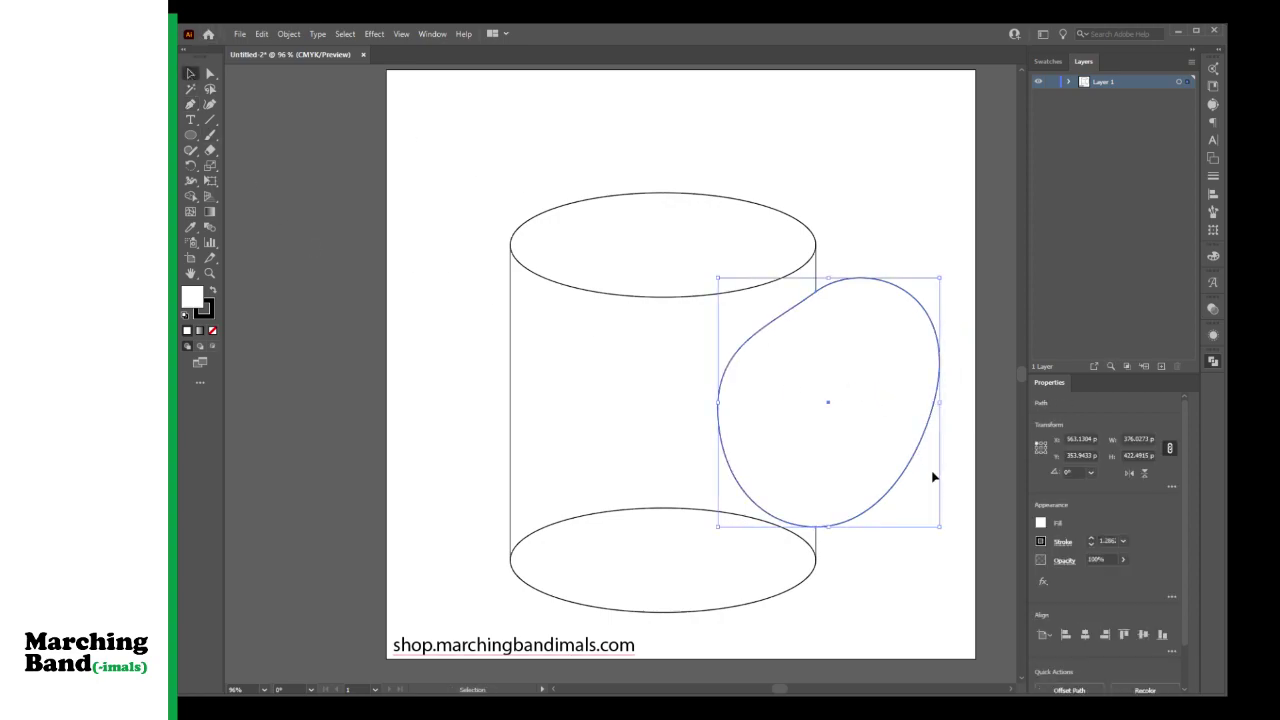
pyautogui.press('v')
pyautogui.moveTo(939, 526); pyautogui.dragTo(906, 501)
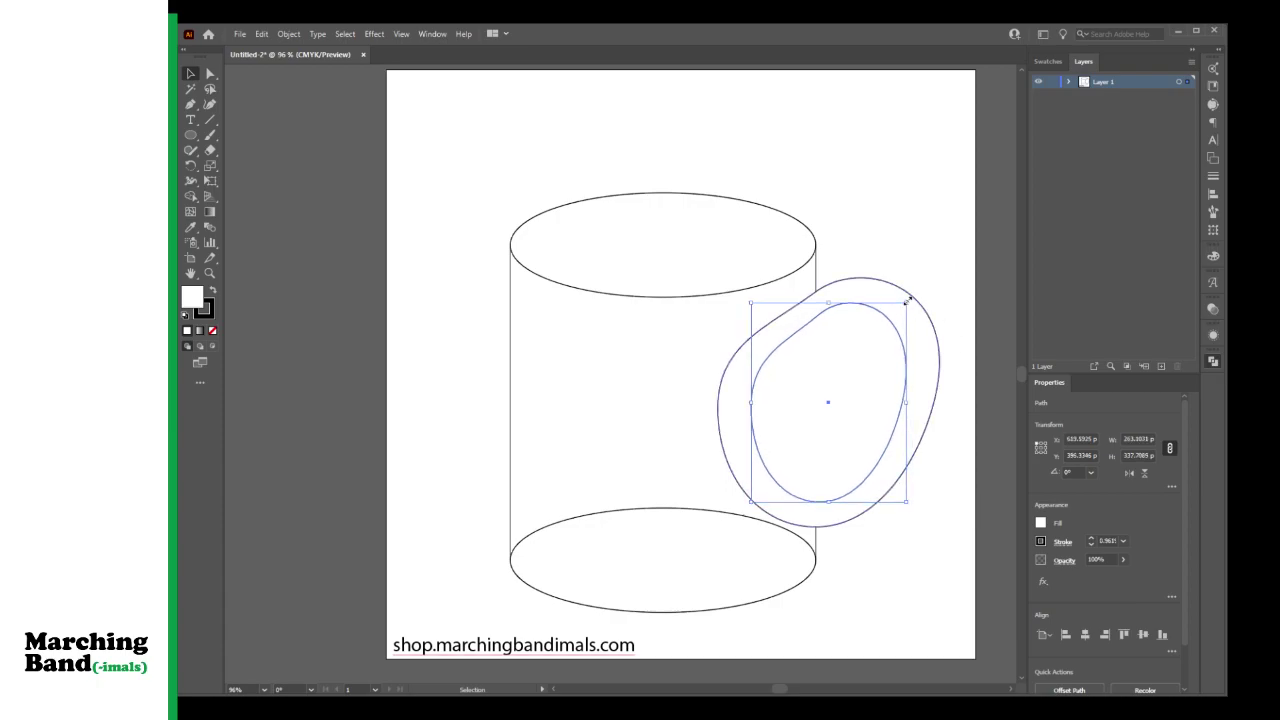
pyautogui.moveTo(907, 298); pyautogui.dragTo(907, 299)
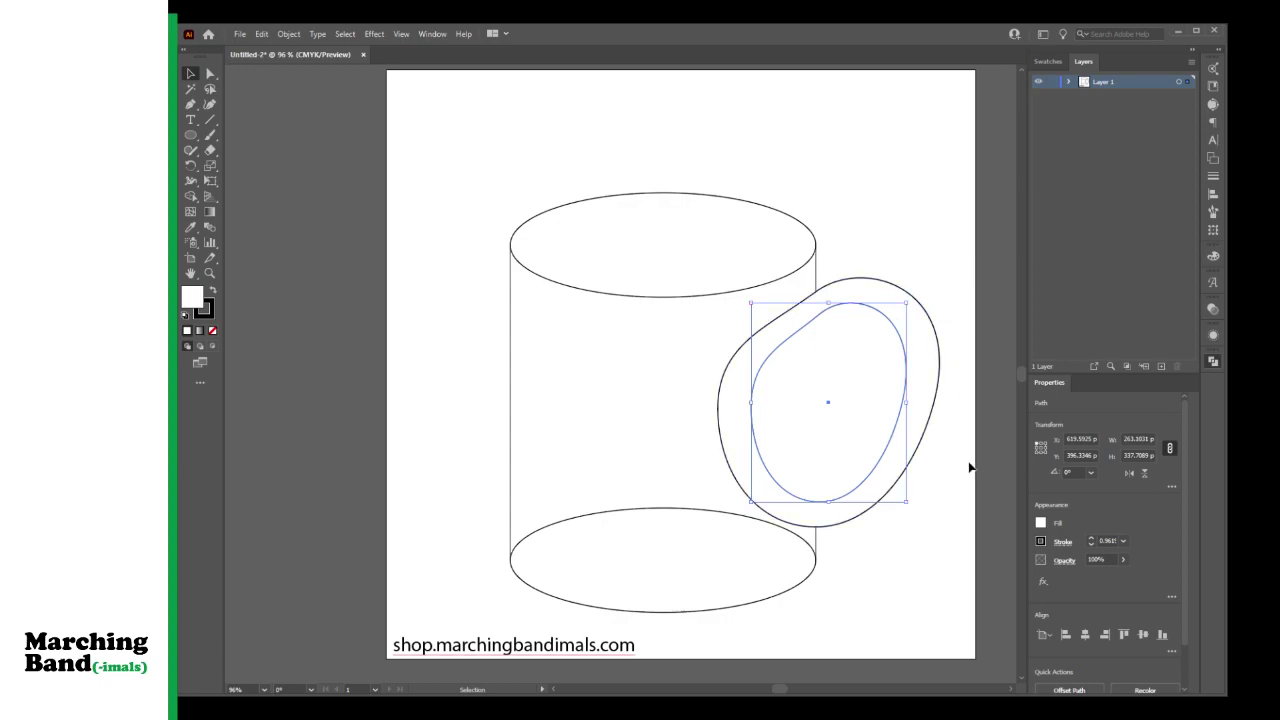
pyautogui.click(969, 467)
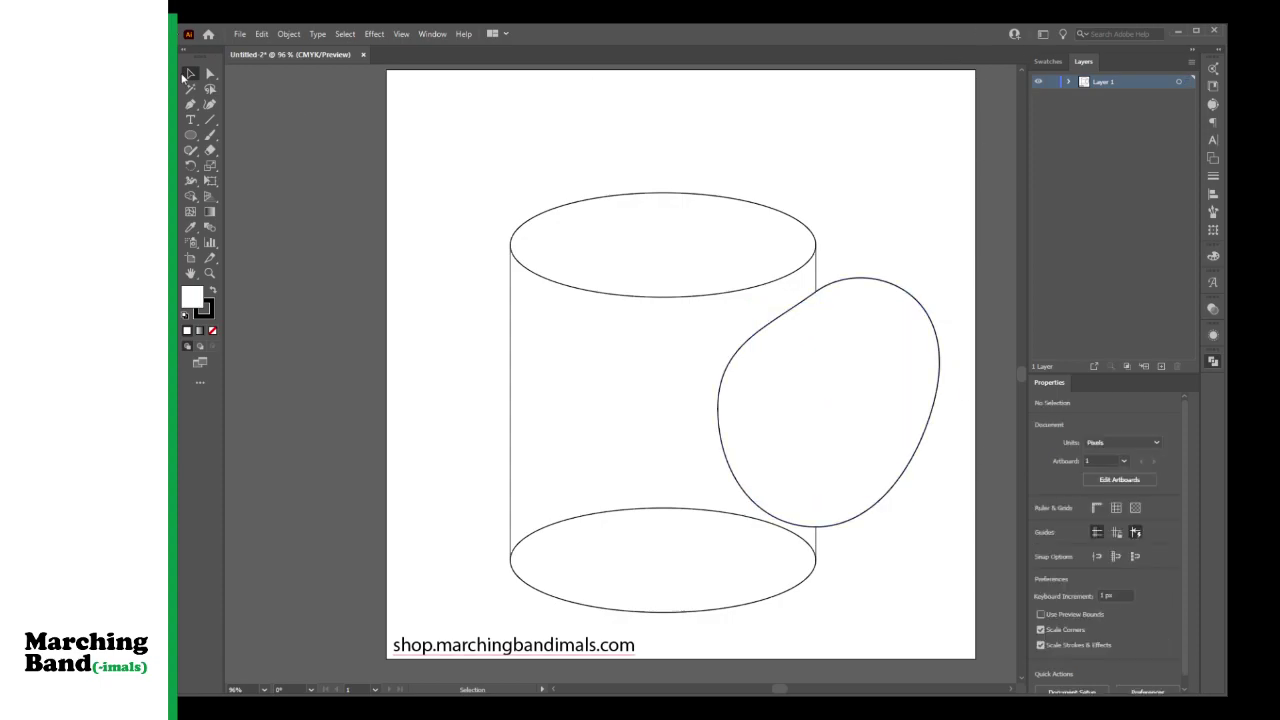
# Step: Shrink the handle shape around its centre to about 287 by 322 px and group it
pyautogui.click(886, 506)
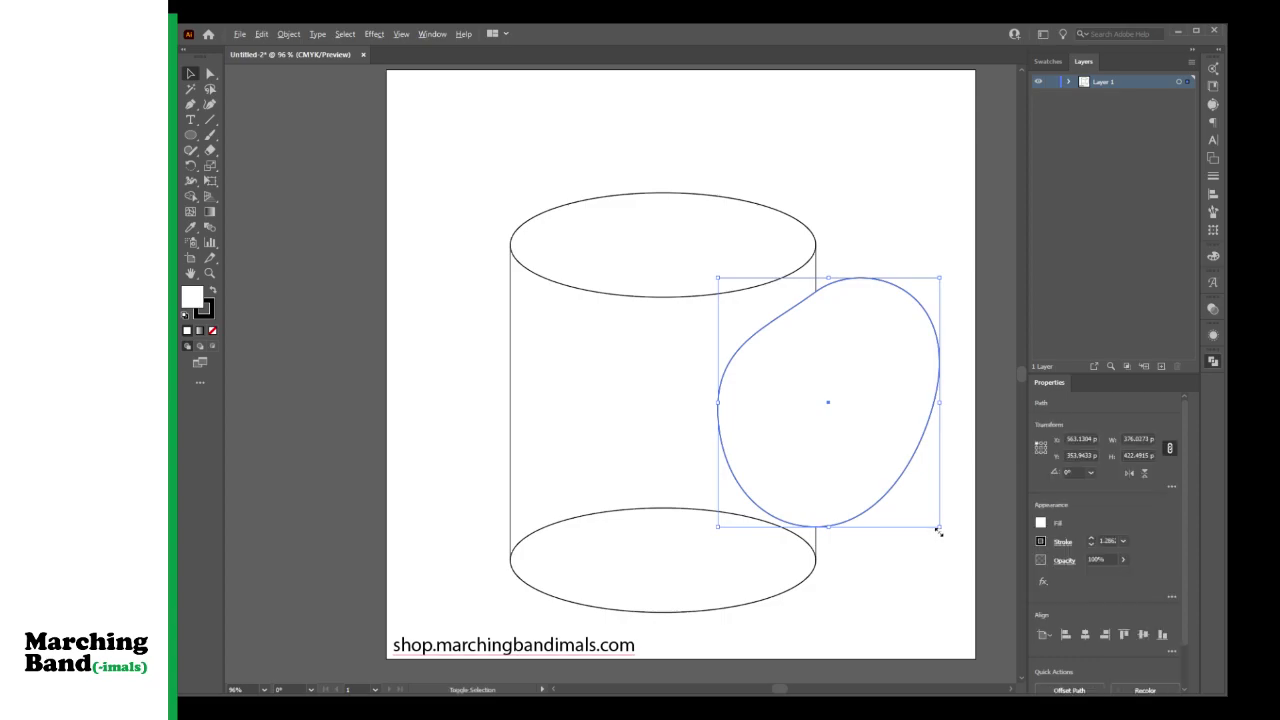
pyautogui.moveTo(939, 527); pyautogui.dragTo(909, 520)
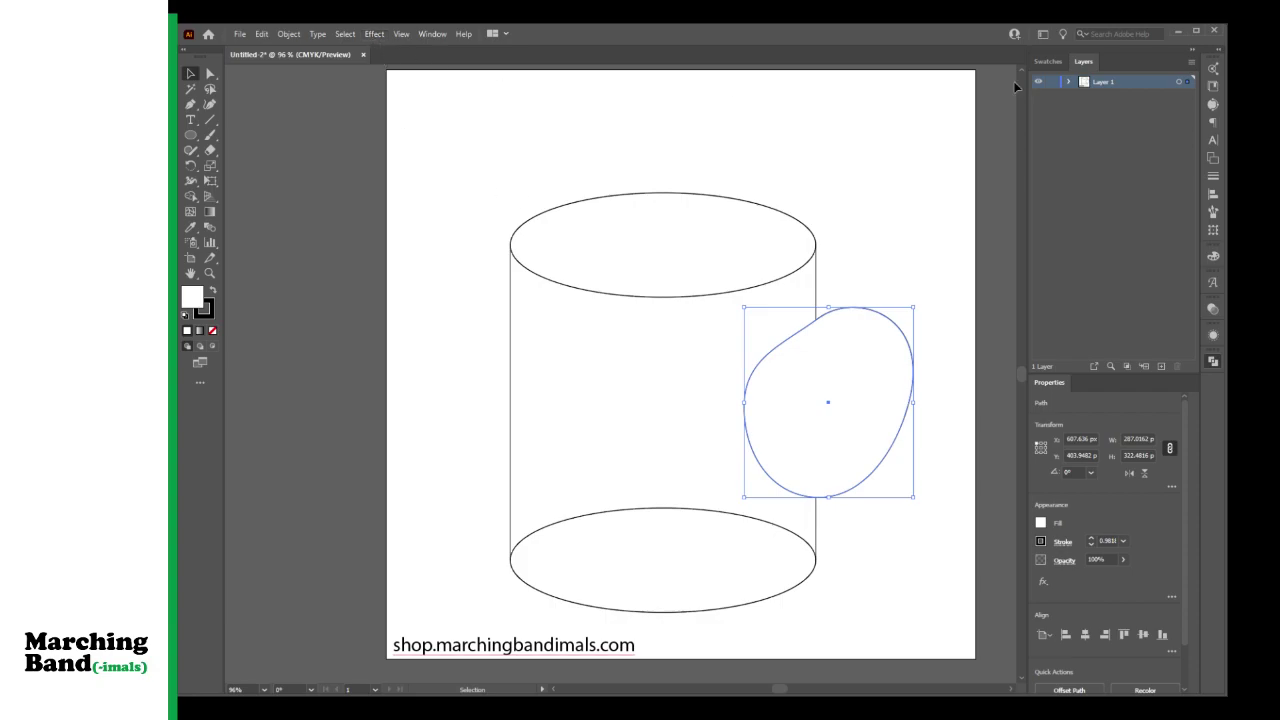
pyautogui.click(1067, 82)
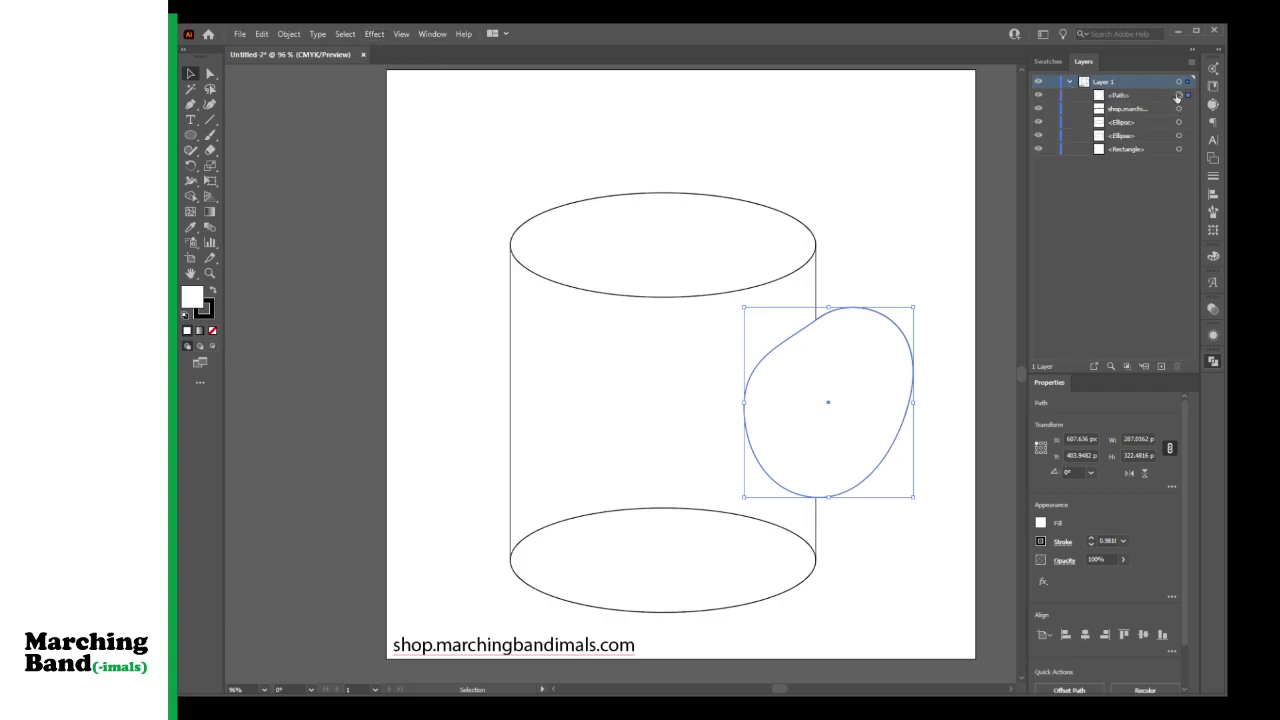
pyautogui.hotkey('ctrl', 'g')
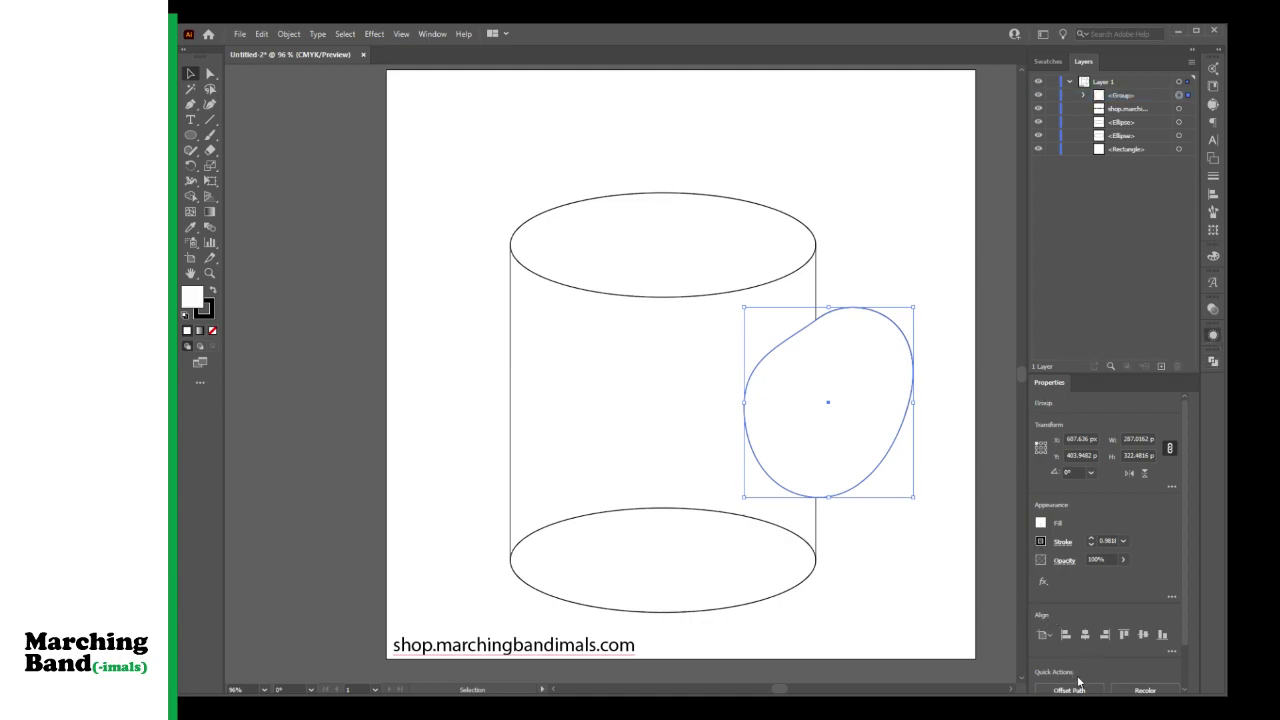
# Step: Add a black fill offset outward behind the handle group's contents and expand it to about 407 by 442 px overall
pyautogui.hotkey('ctrl', 'z')
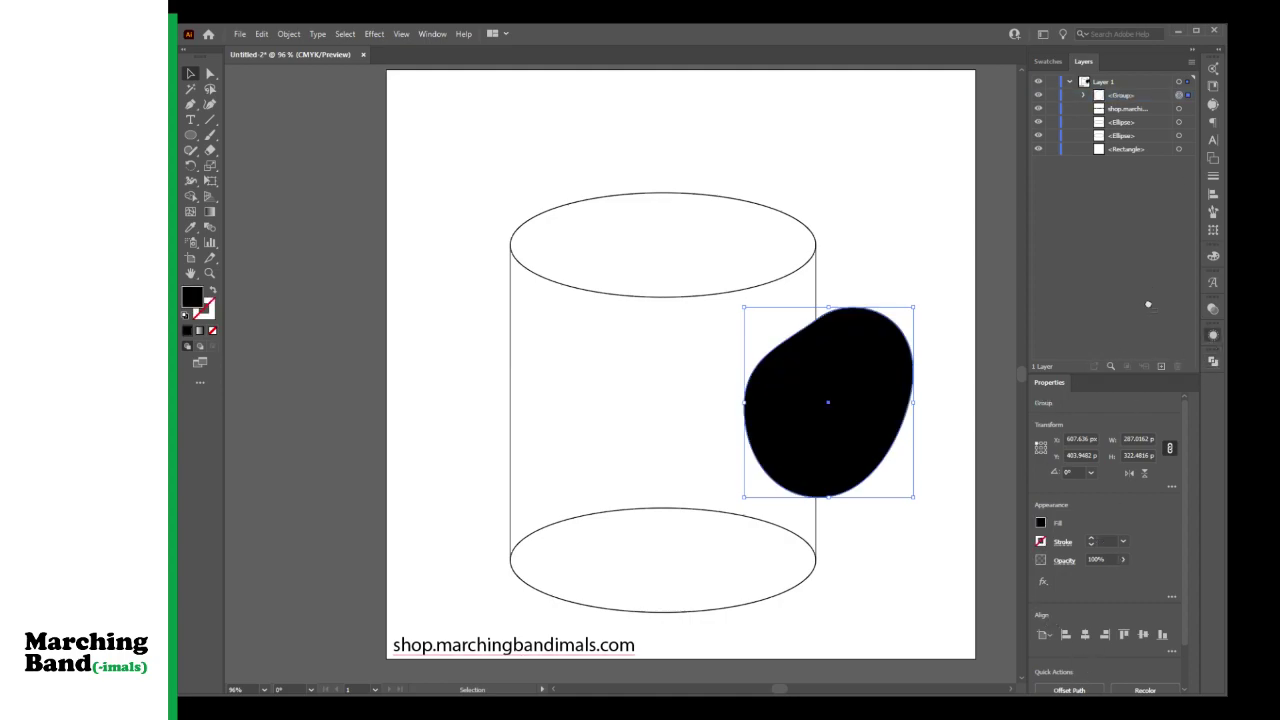
pyautogui.hotkey('ctrl', 'z')
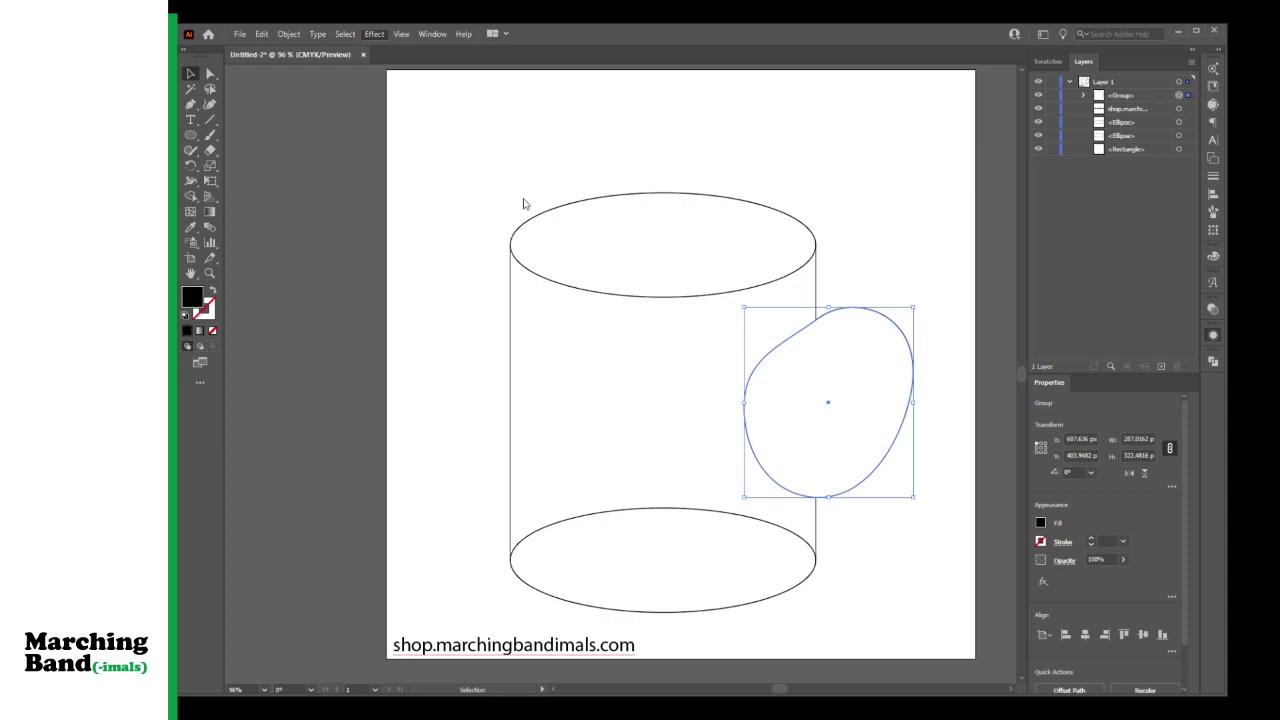
pyautogui.hotkey('ctrl', 'shift', 'z')
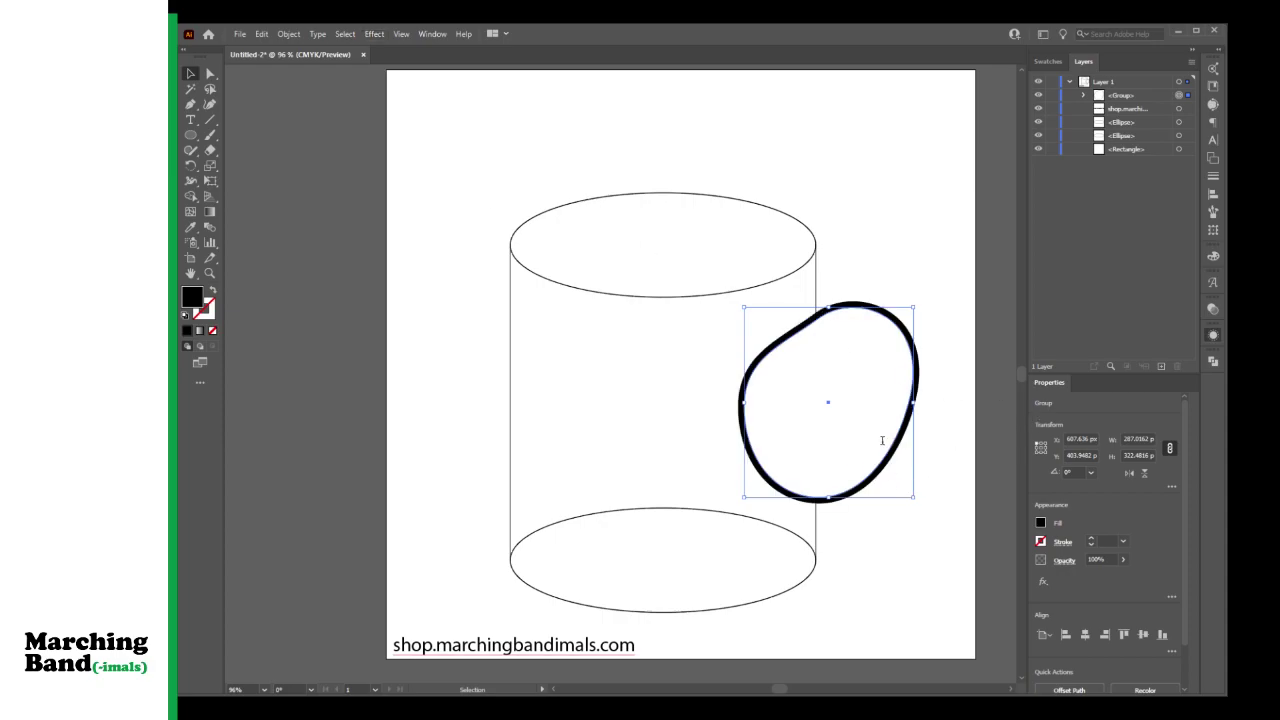
pyautogui.hotkey('ctrl', 'shift', 'z')
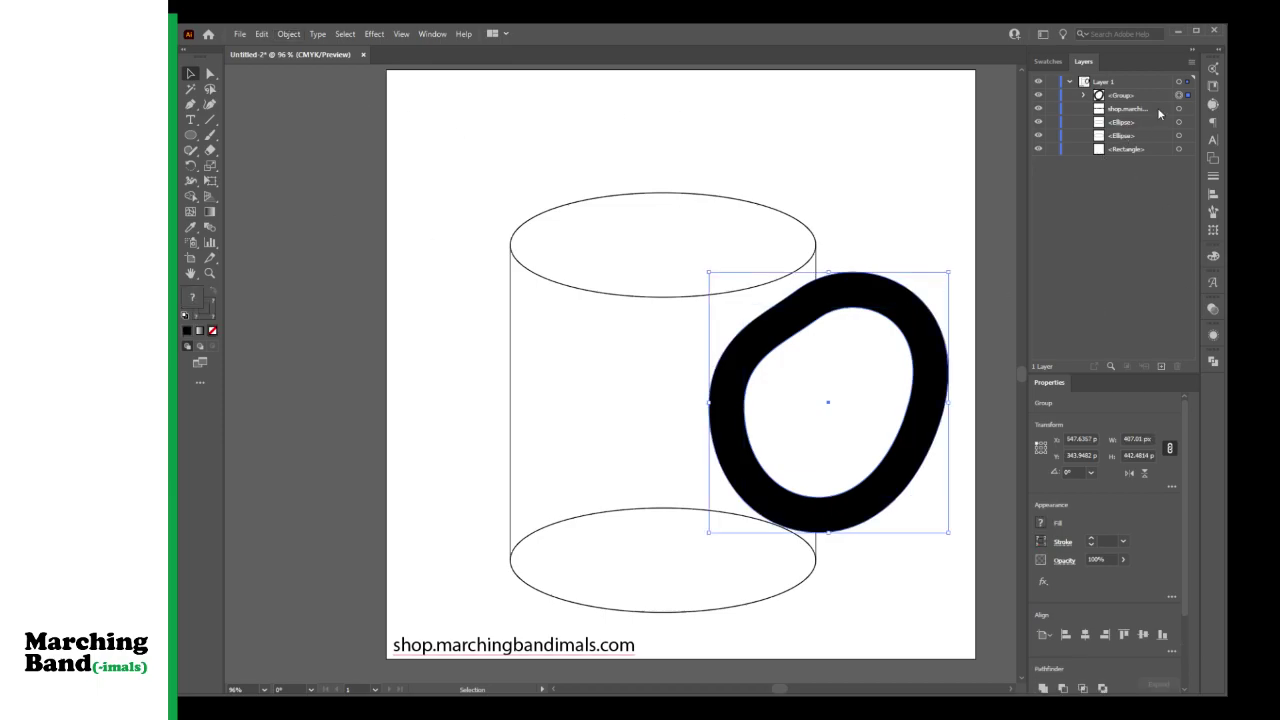
# Step: Cut the white inner area out of the black handle shape with the Shape Builder tool, leaving an open ring
pyautogui.click(1083, 94)
pyautogui.click(1160, 123)
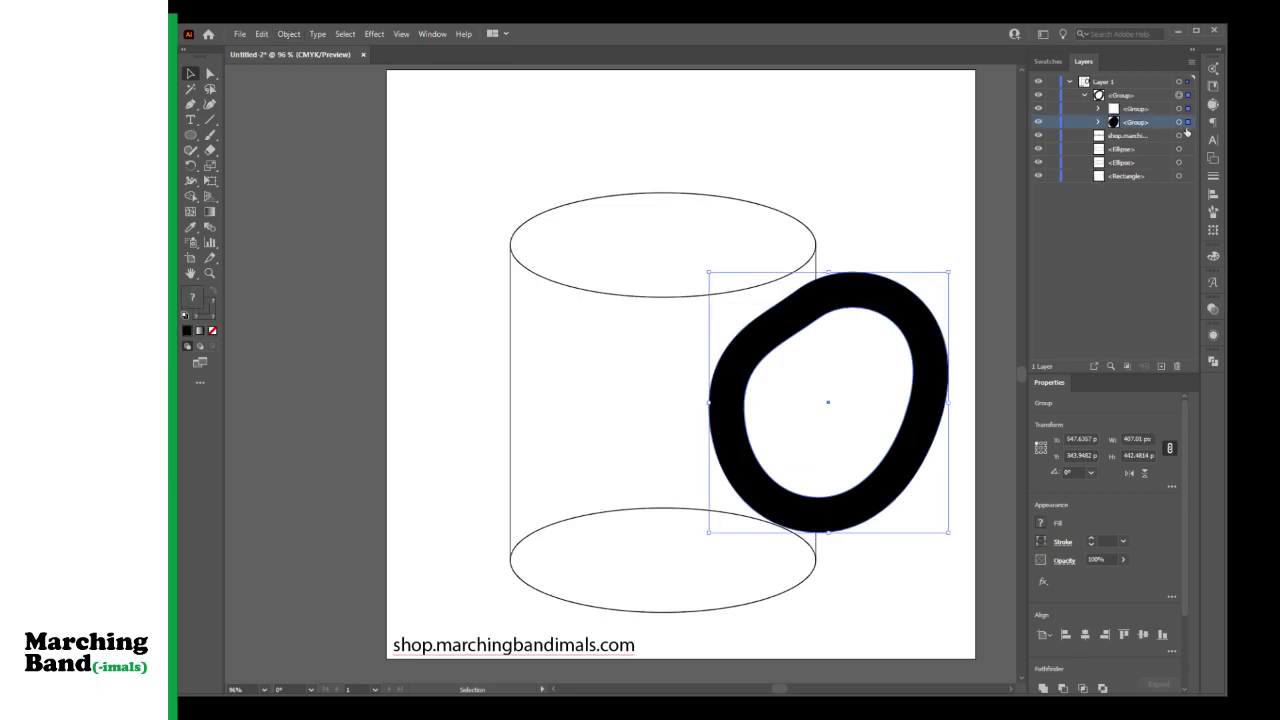
pyautogui.click(1140, 108)
pyautogui.moveTo(1094, 111); pyautogui.dragTo(1108, 120)
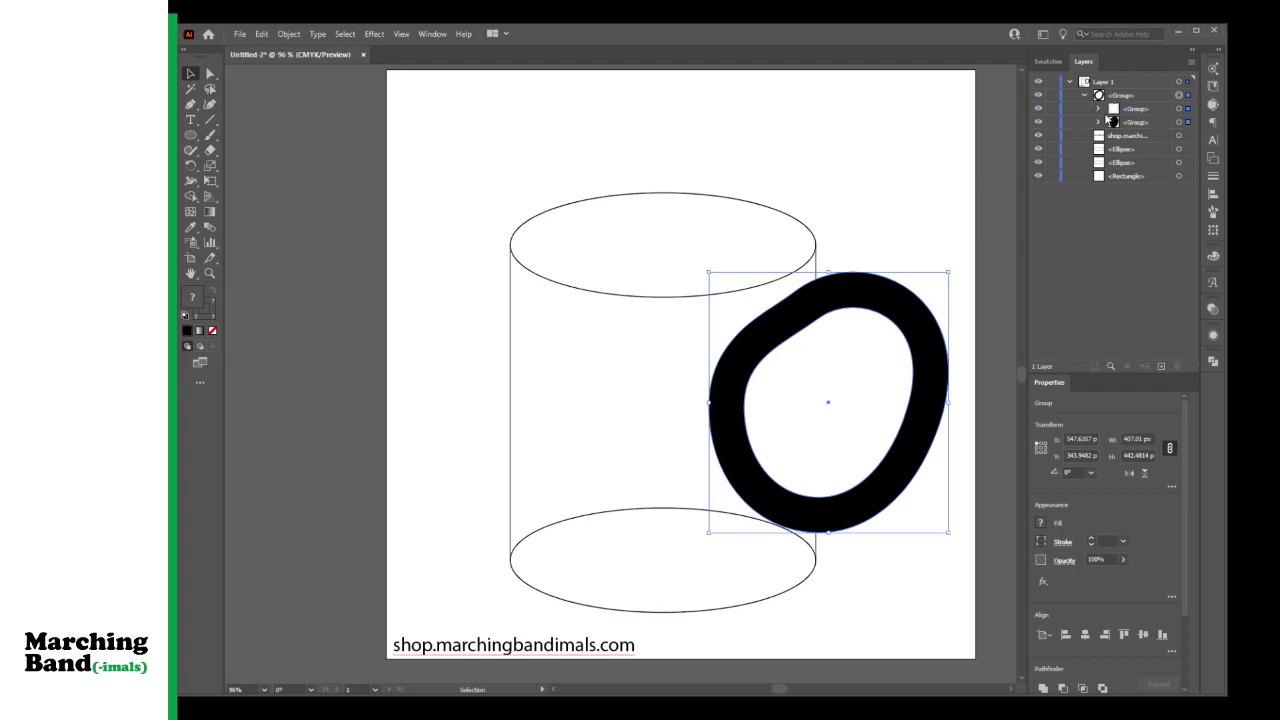
pyautogui.click(1099, 135)
pyautogui.click(190, 196)
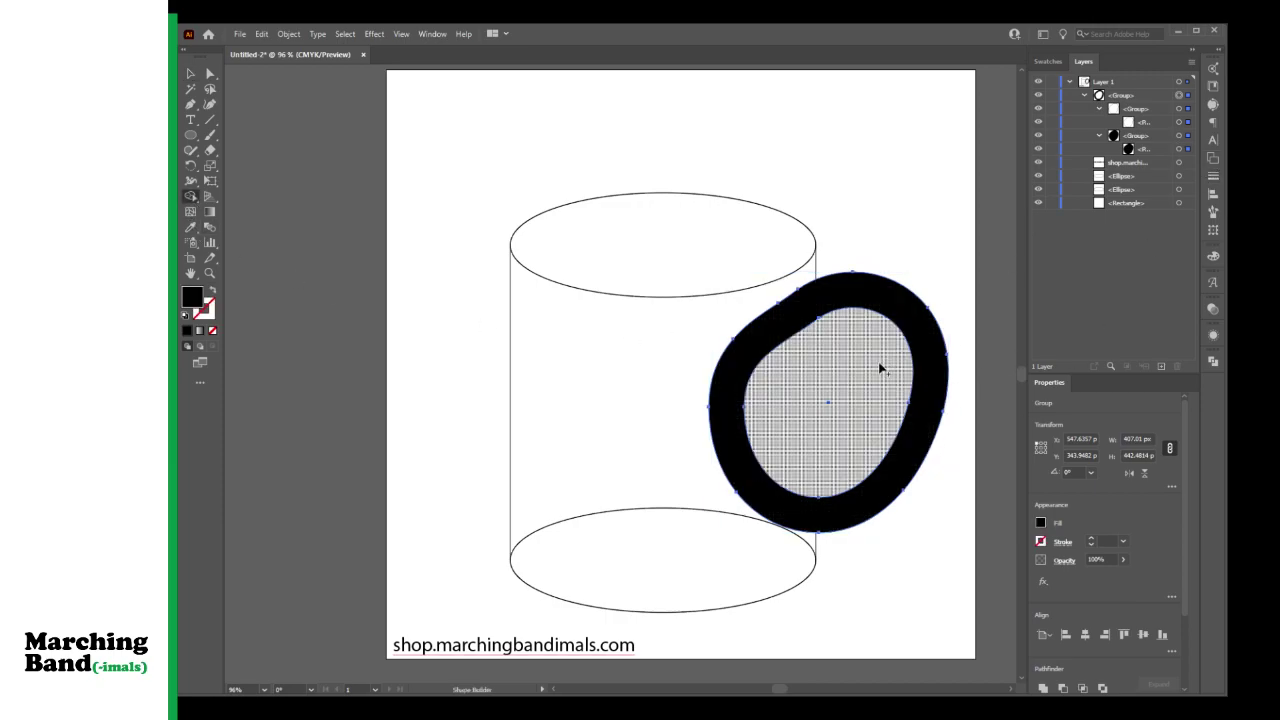
pyautogui.keyDown('alt'); pyautogui.click(877, 397); pyautogui.keyUp('alt')
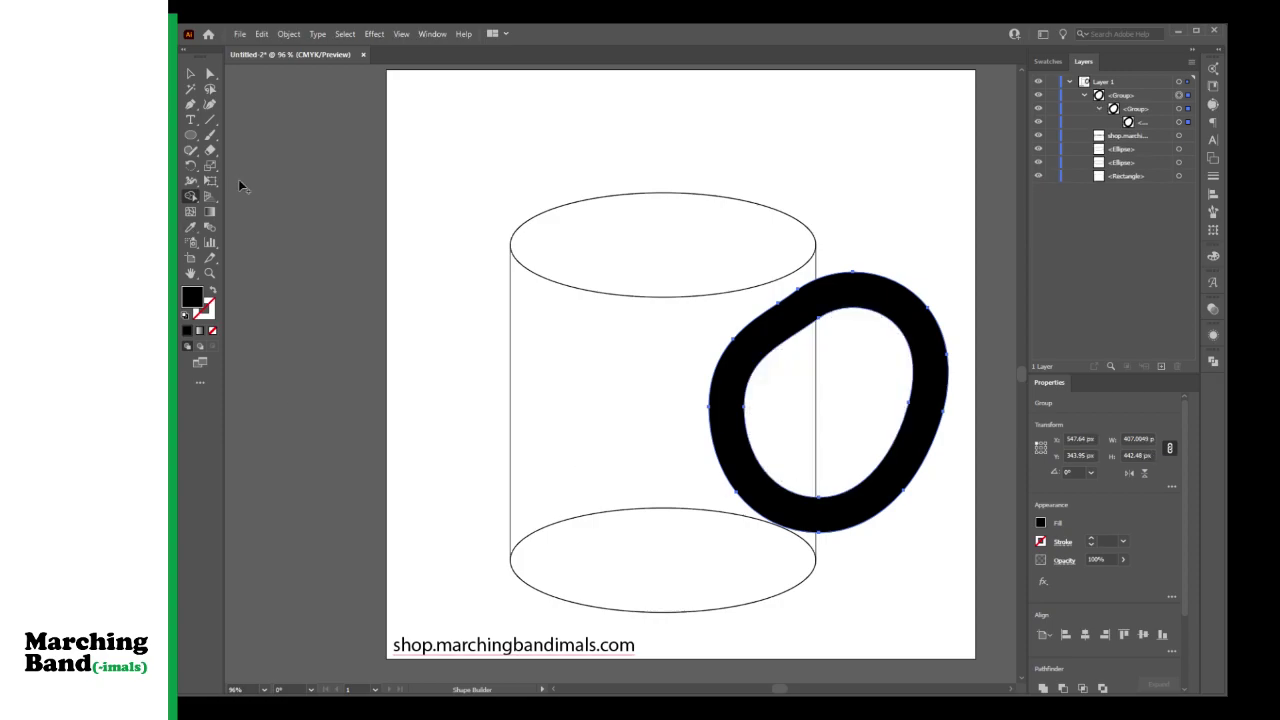
pyautogui.click(191, 74)
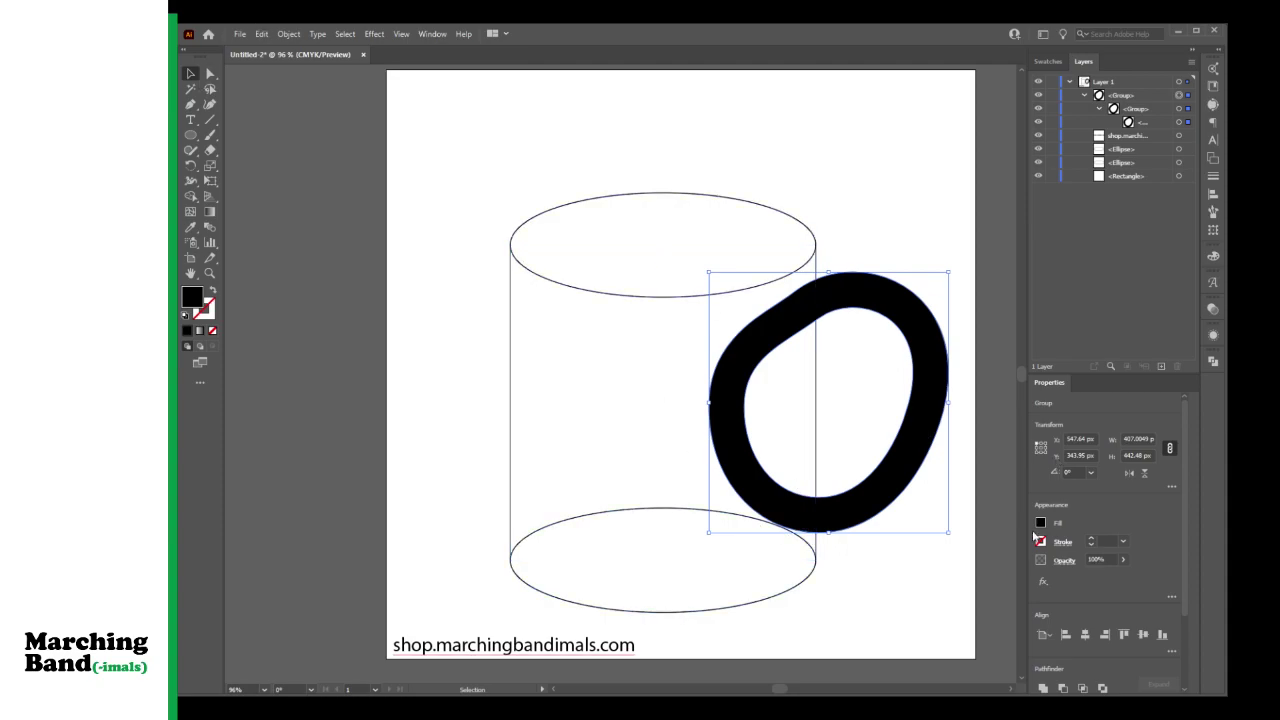
# Step: Give the handle ring a white fill and a 1 pt black stroke
pyautogui.hotkey('ctrl', 'z')
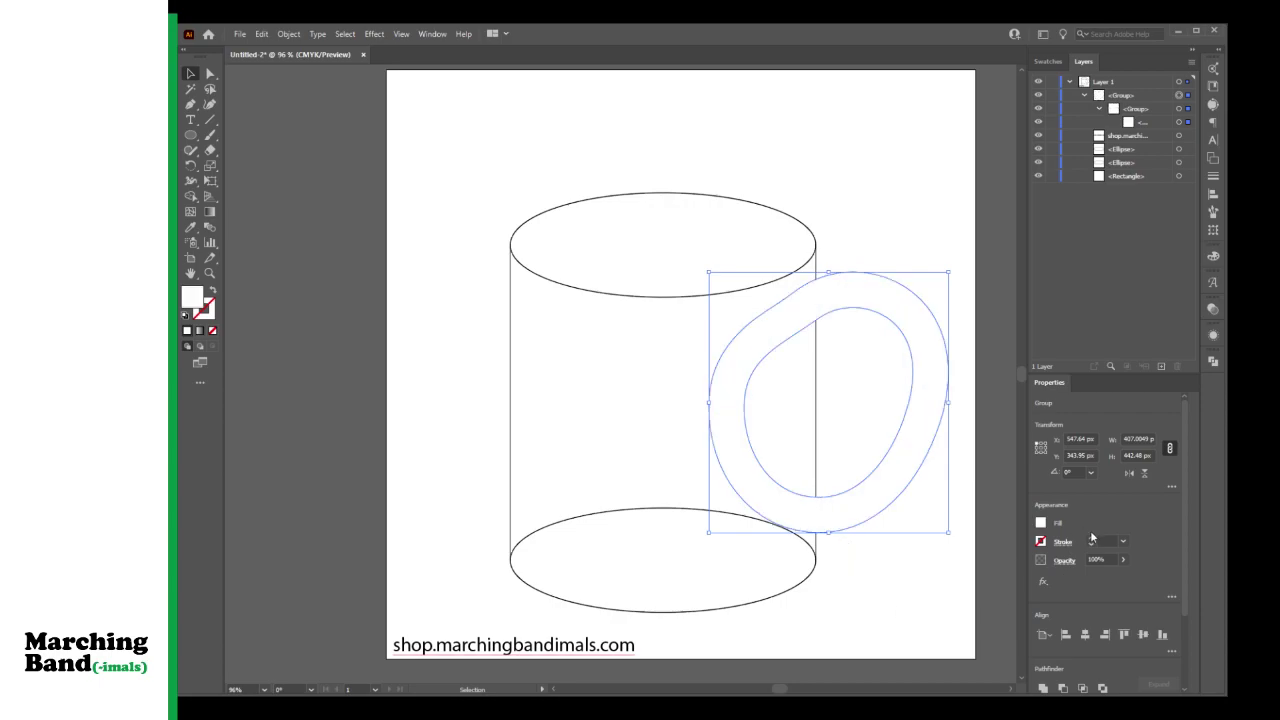
pyautogui.hotkey('ctrl', 'z')
pyautogui.click(1091, 540)
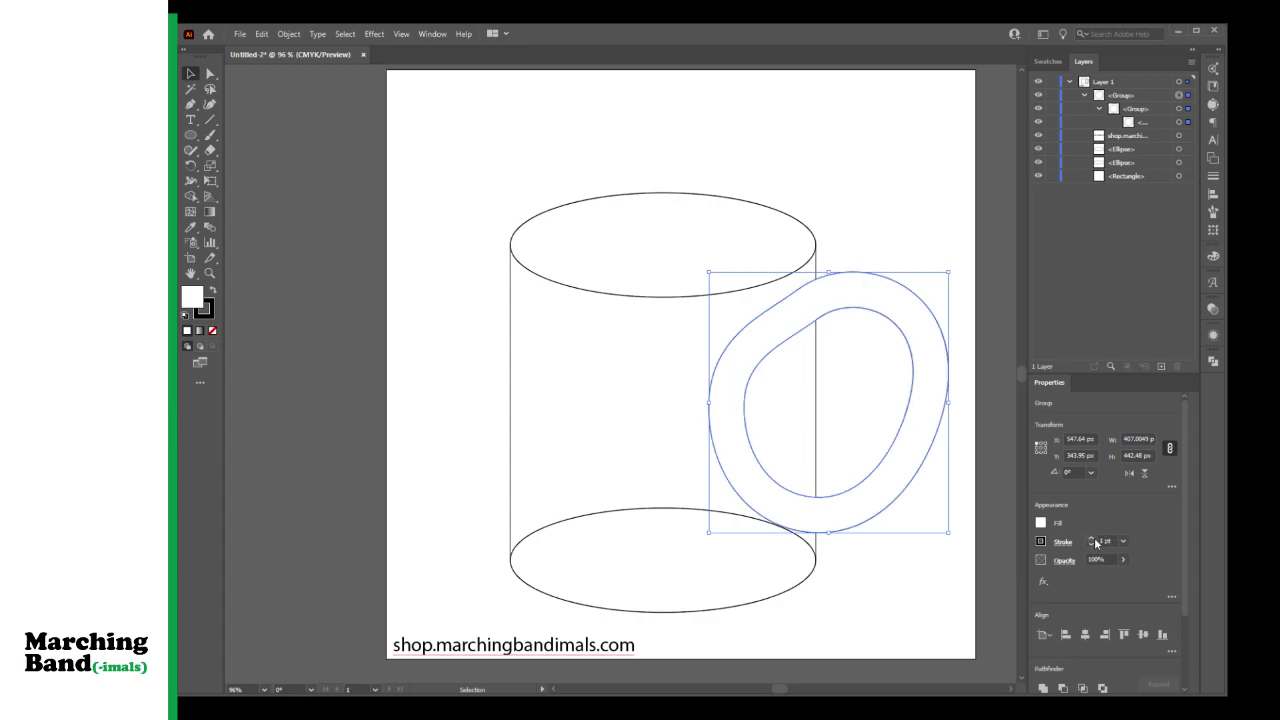
pyautogui.click(936, 573)
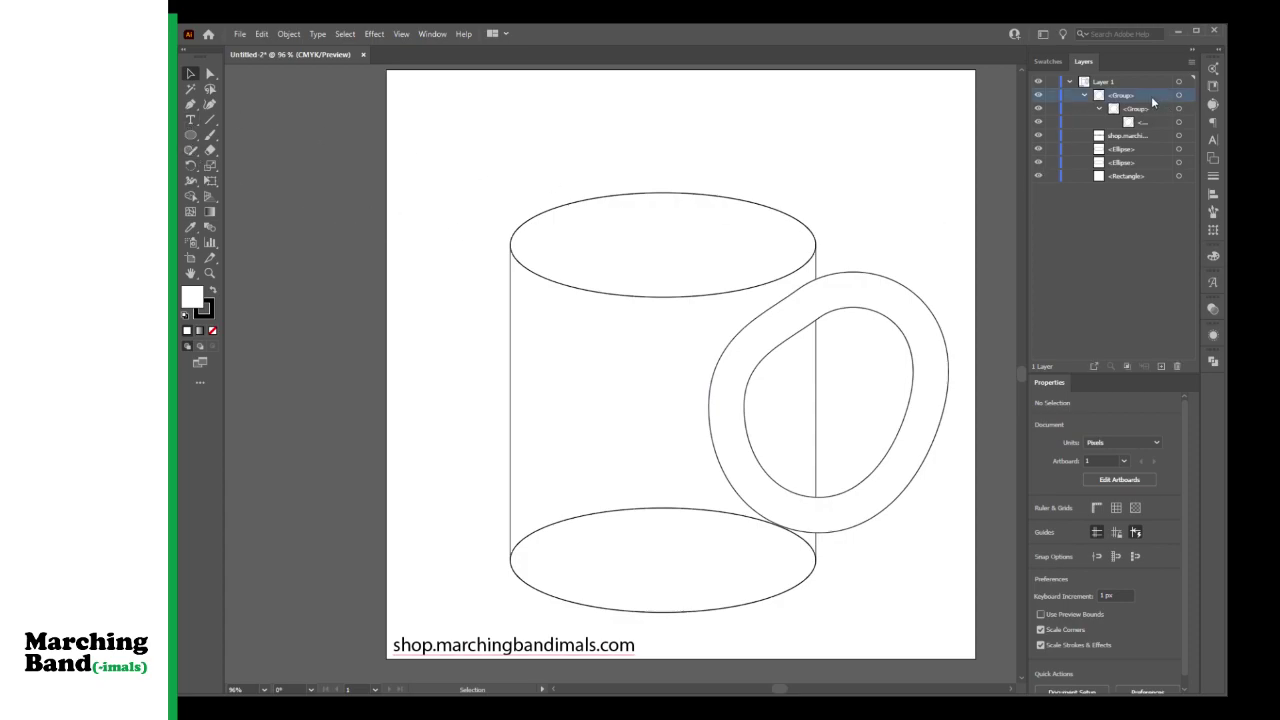
# Step: Move the handle group to the bottom of the layer's stacking order, behind the cylinder
pyautogui.click(1081, 97)
pyautogui.moveTo(1120, 145); pyautogui.dragTo(1121, 160)
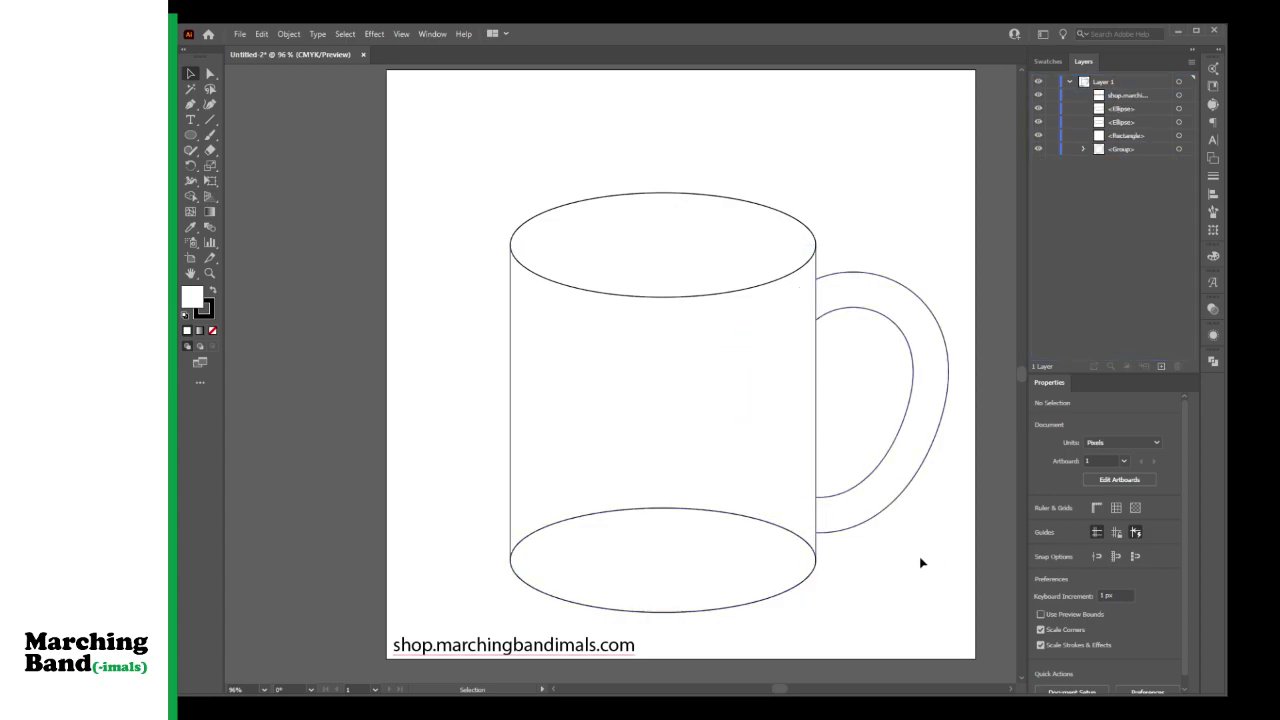
# Step: Rotate the handle group counterclockwise about 8° and shift it slightly closer to the mug body
pyautogui.click(929, 373)
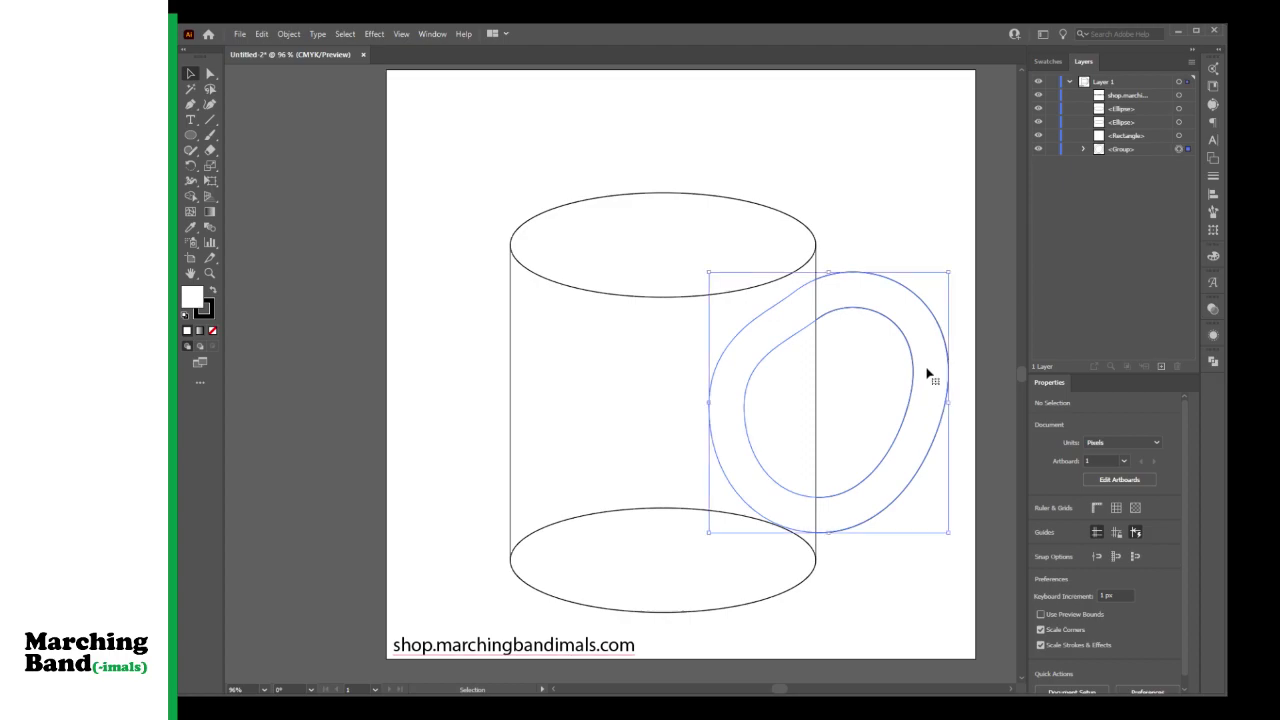
pyautogui.moveTo(950, 265); pyautogui.dragTo(934, 241)
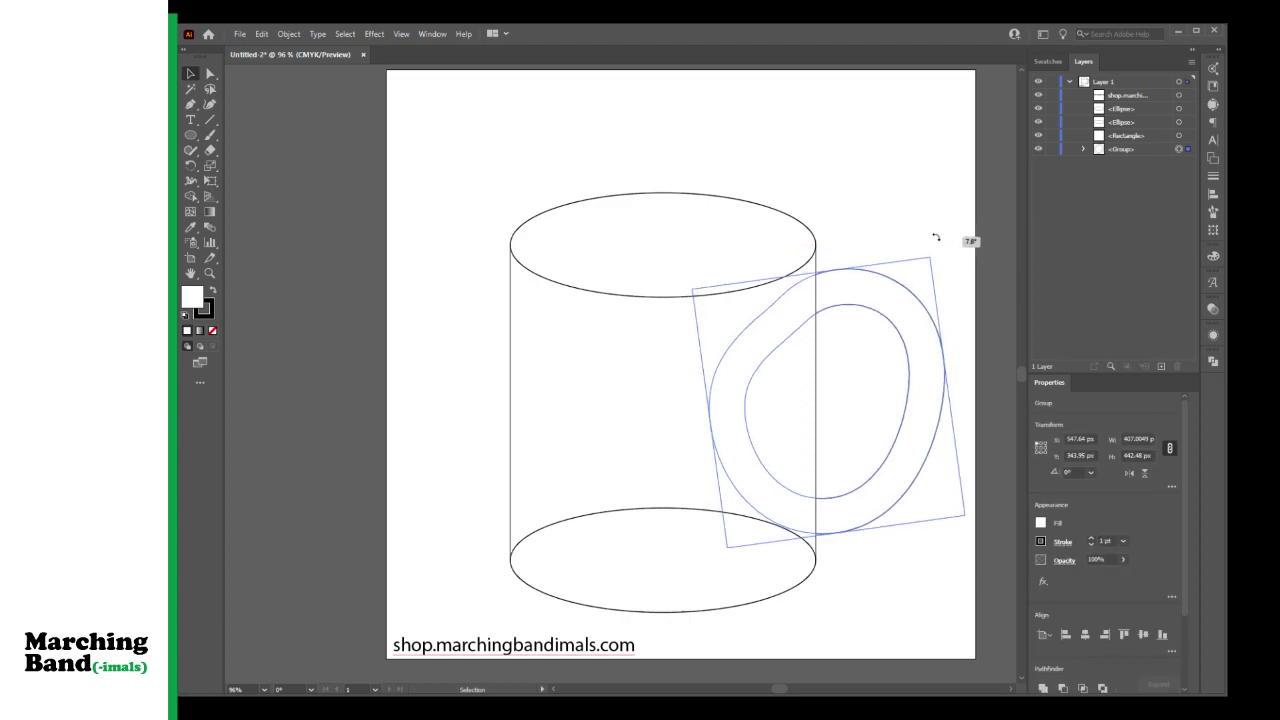
pyautogui.click(874, 557)
pyautogui.moveTo(881, 494)
pyautogui.mouseDown()
pyautogui.moveTo(866, 503)
pyautogui.moveTo(860, 492)
pyautogui.mouseUp()
pyautogui.click(890, 607)
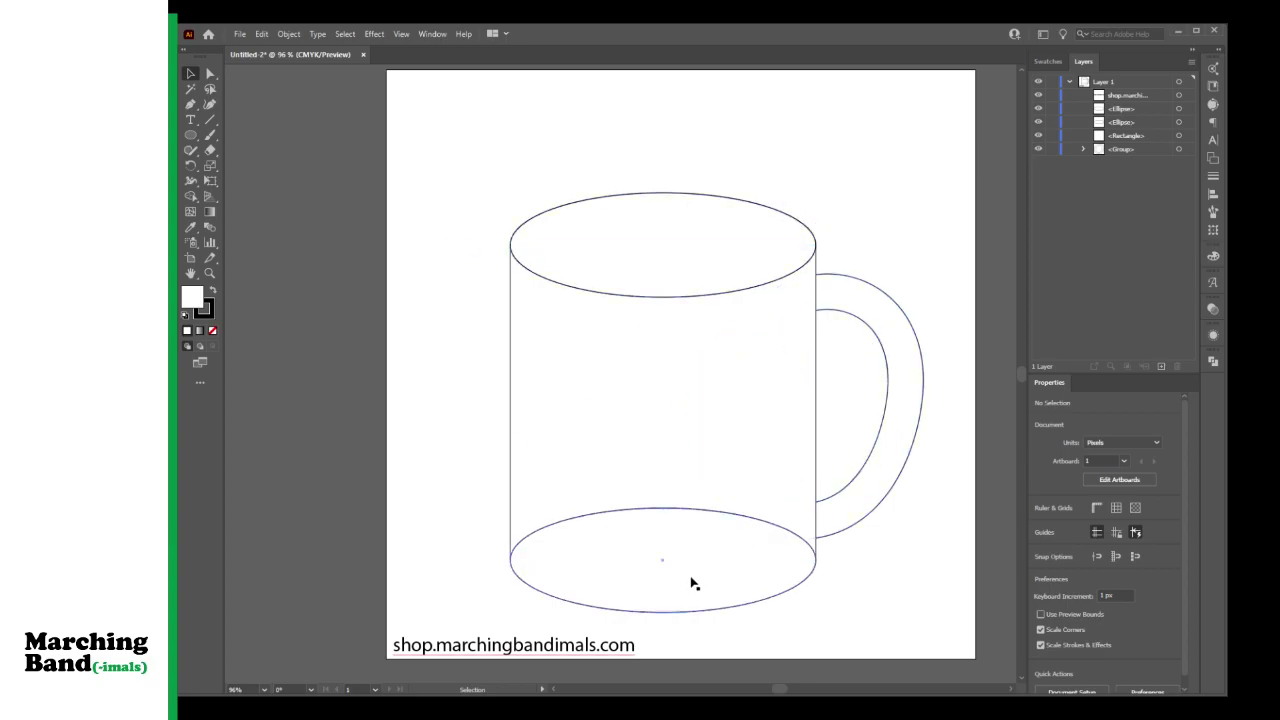
# Step: Unite the body rectangle and the bottom ellipse into a single mug body shape
pyautogui.click(723, 583)
pyautogui.hotkey('ctrl', 'shift', 'a')
pyautogui.click(1179, 135)
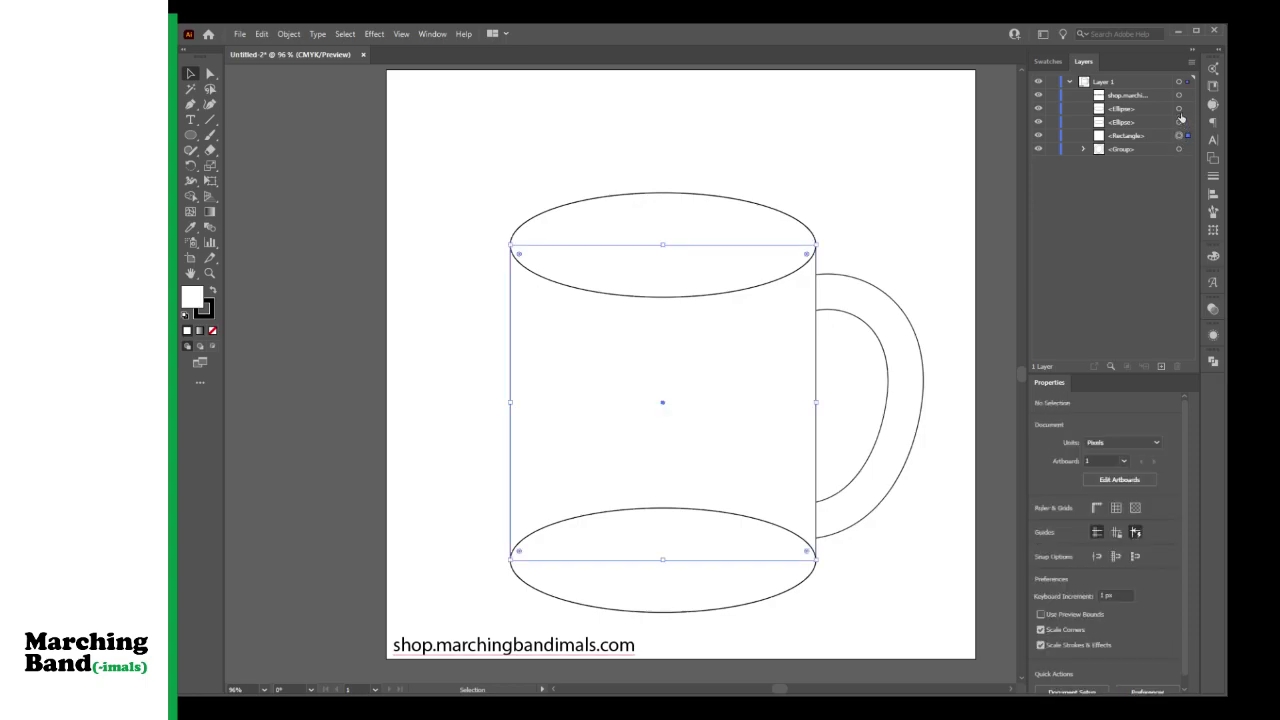
pyautogui.keyDown('shift'); pyautogui.click(1178, 109); pyautogui.keyUp('shift')
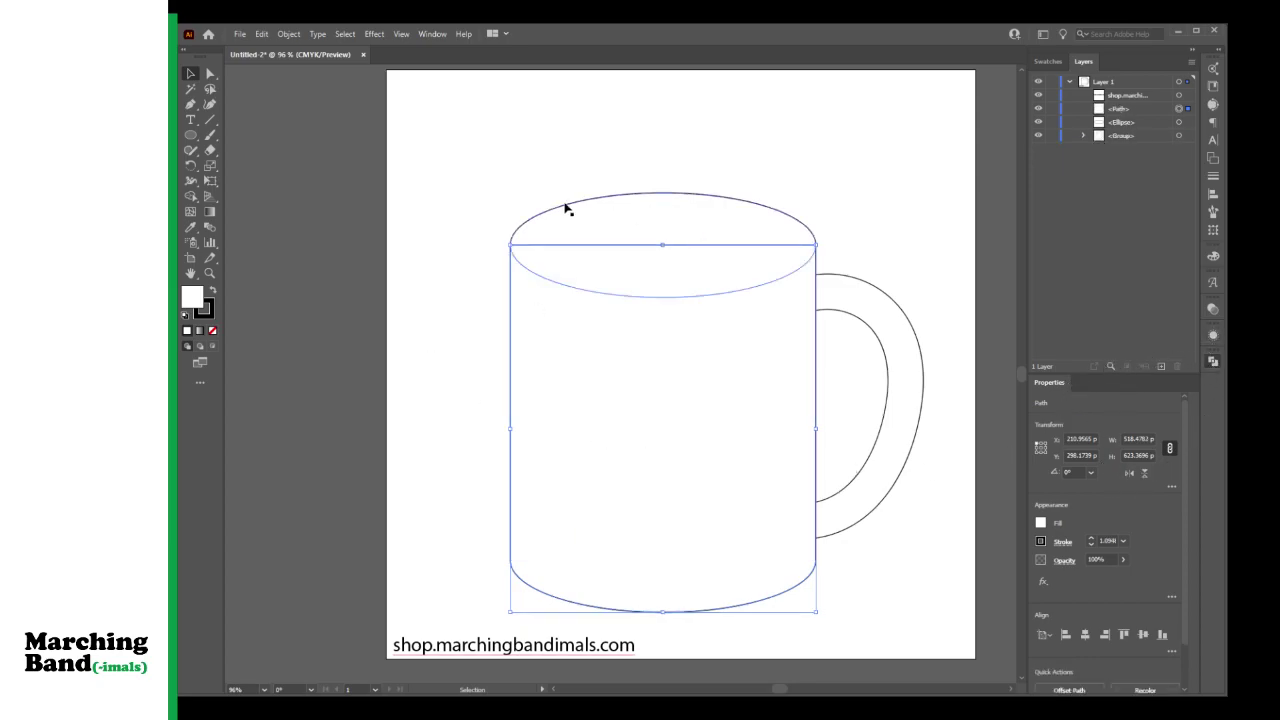
pyautogui.click(869, 245)
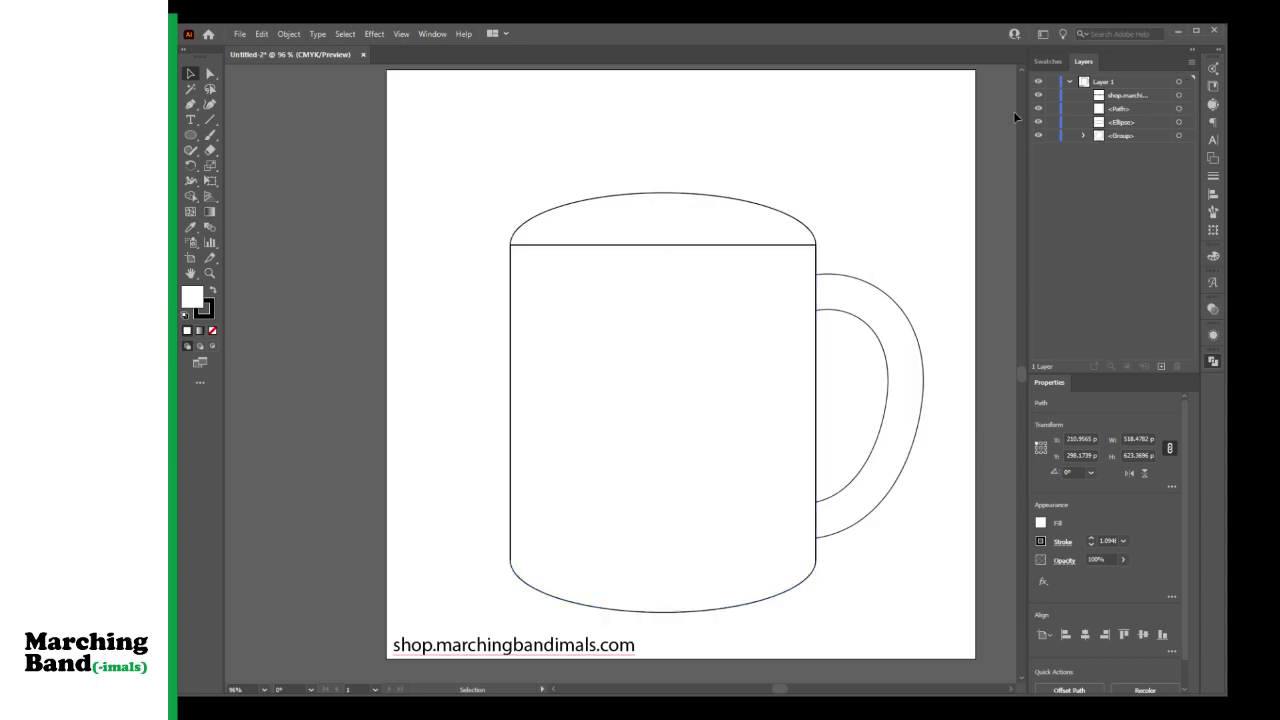
# Step: Move the top ellipse above the mug body in the stacking order and select it
pyautogui.click(740, 230)
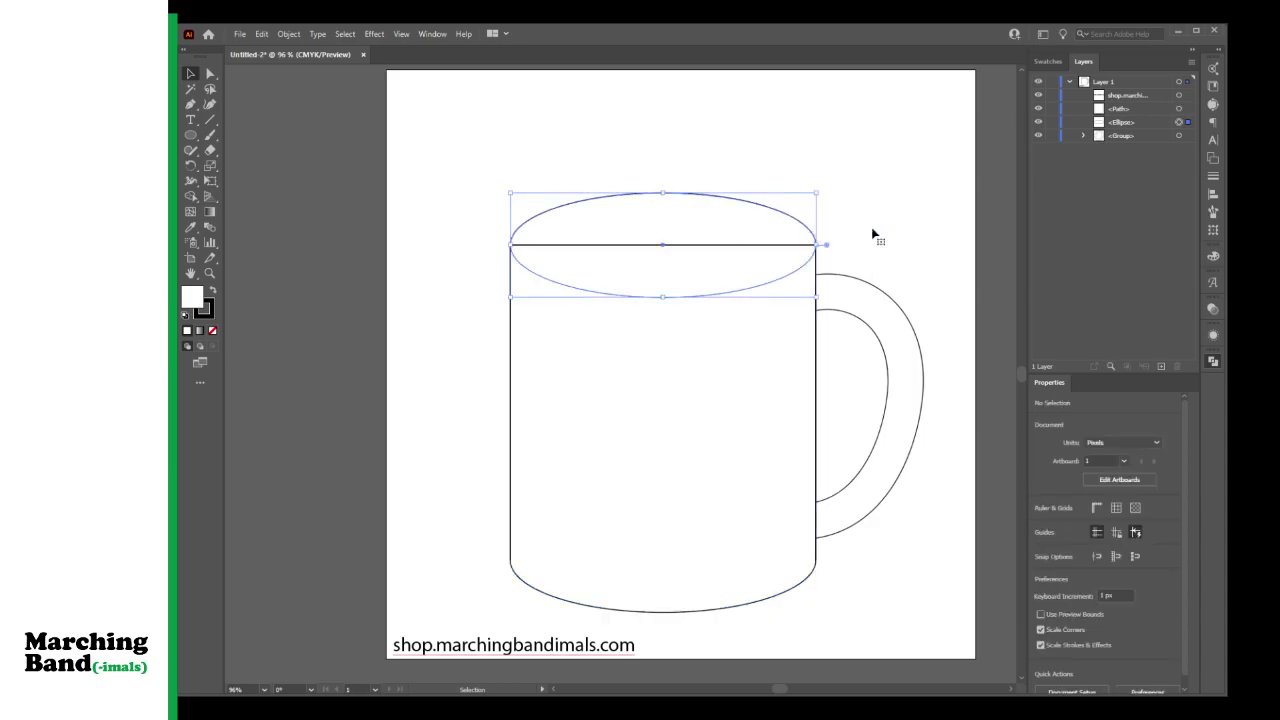
pyautogui.moveTo(1160, 122); pyautogui.dragTo(1159, 108)
pyautogui.click(858, 228)
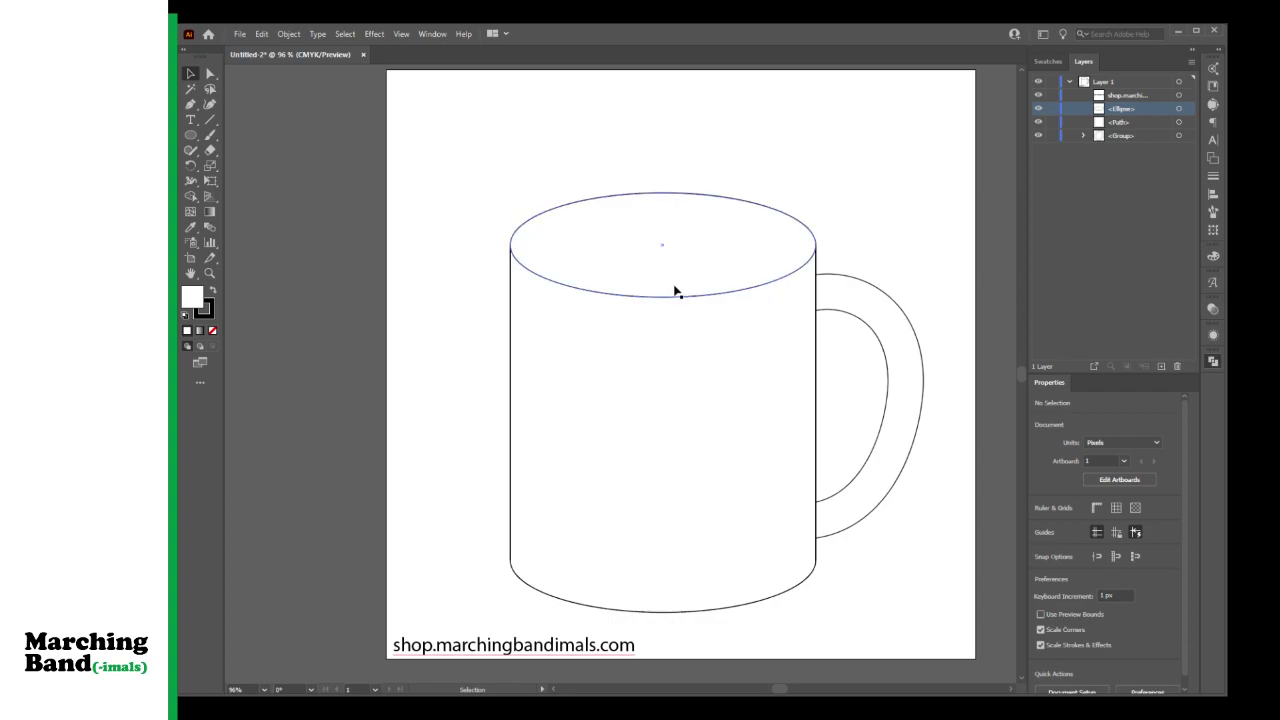
pyautogui.click(1179, 112)
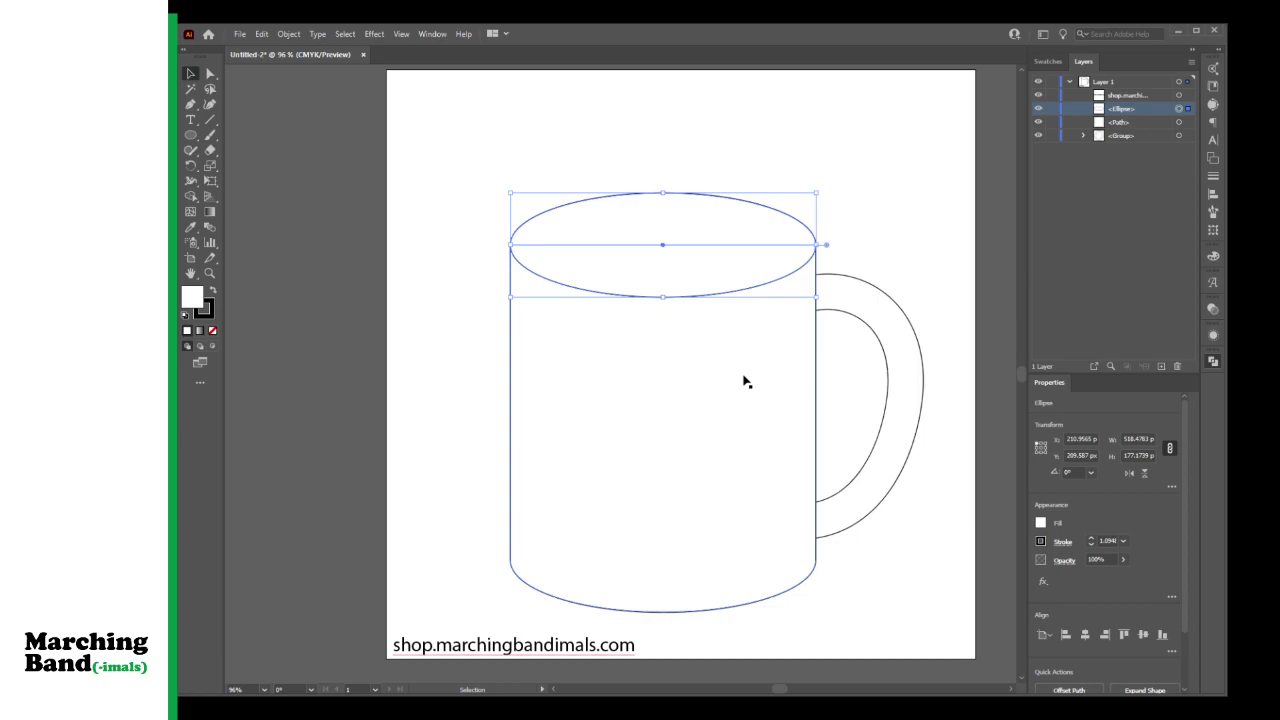
# Step: Scale the handle group down slightly and move it a little closer to the mug body
pyautogui.moveTo(828, 294); pyautogui.dragTo(778, 290)
pyautogui.moveTo(670, 294); pyautogui.dragTo(669, 314)
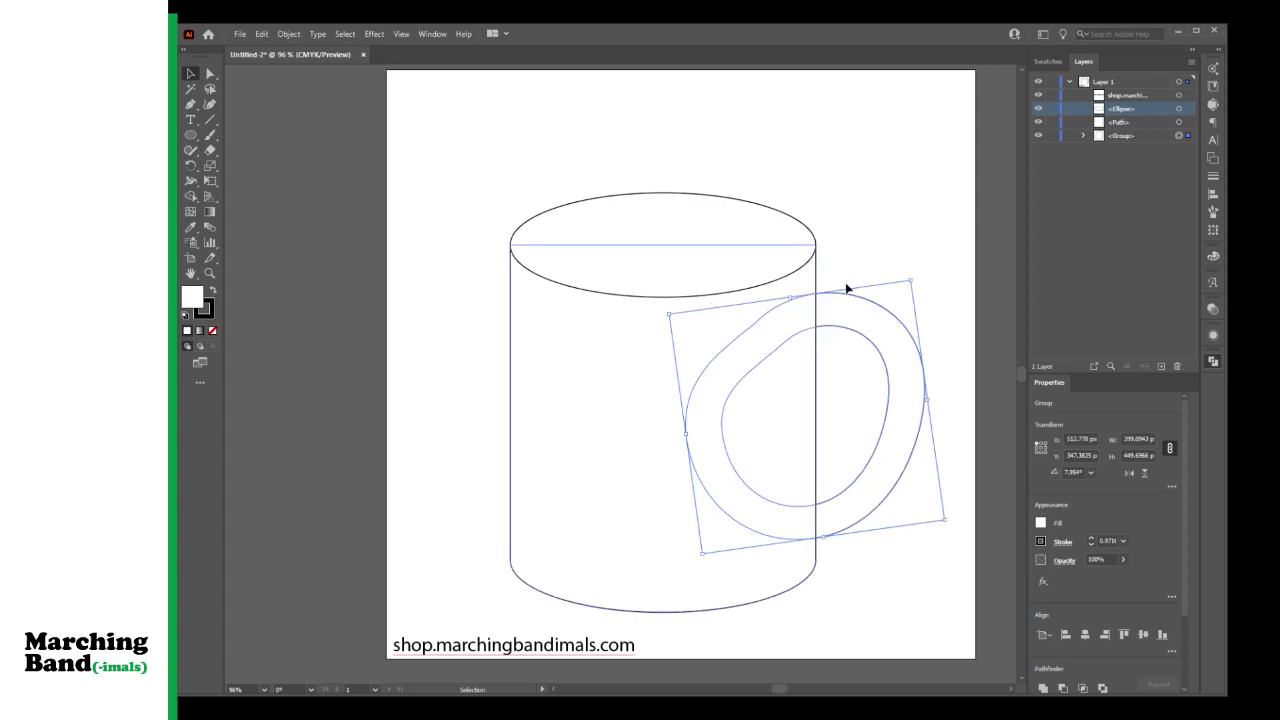
pyautogui.moveTo(847, 323); pyautogui.dragTo(845, 322)
pyautogui.click(935, 316)
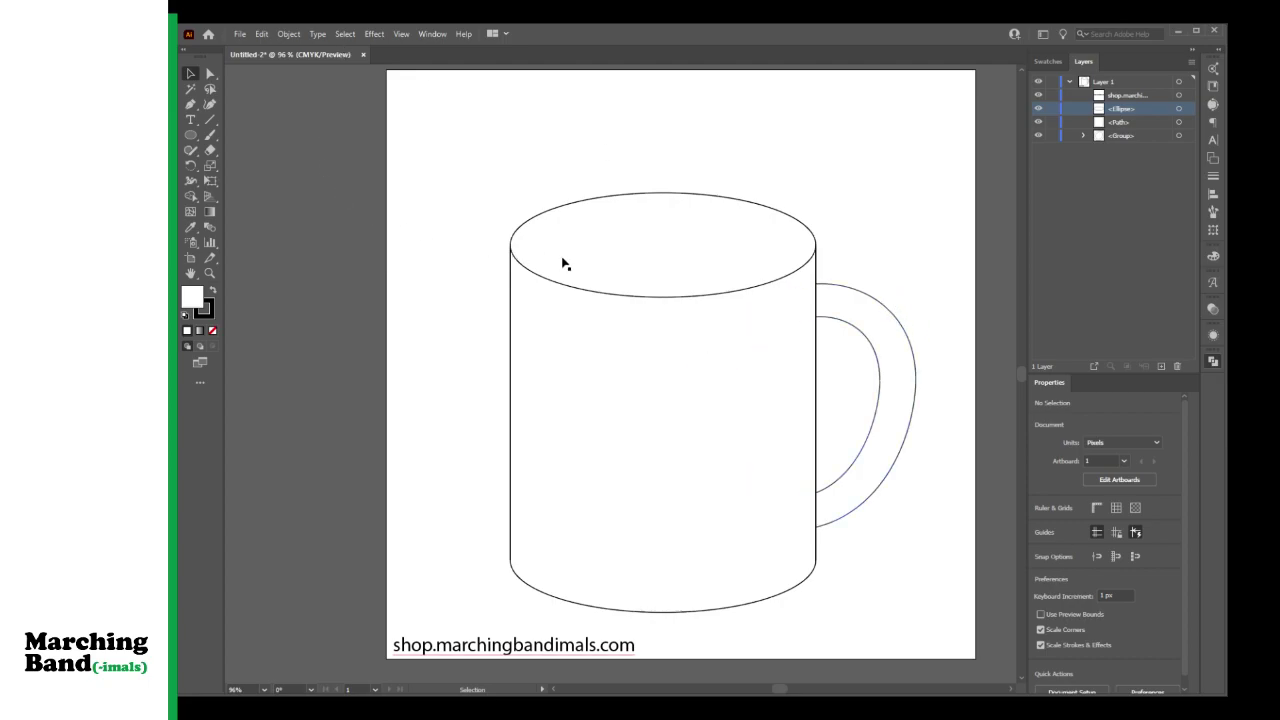
pyautogui.click(191, 135)
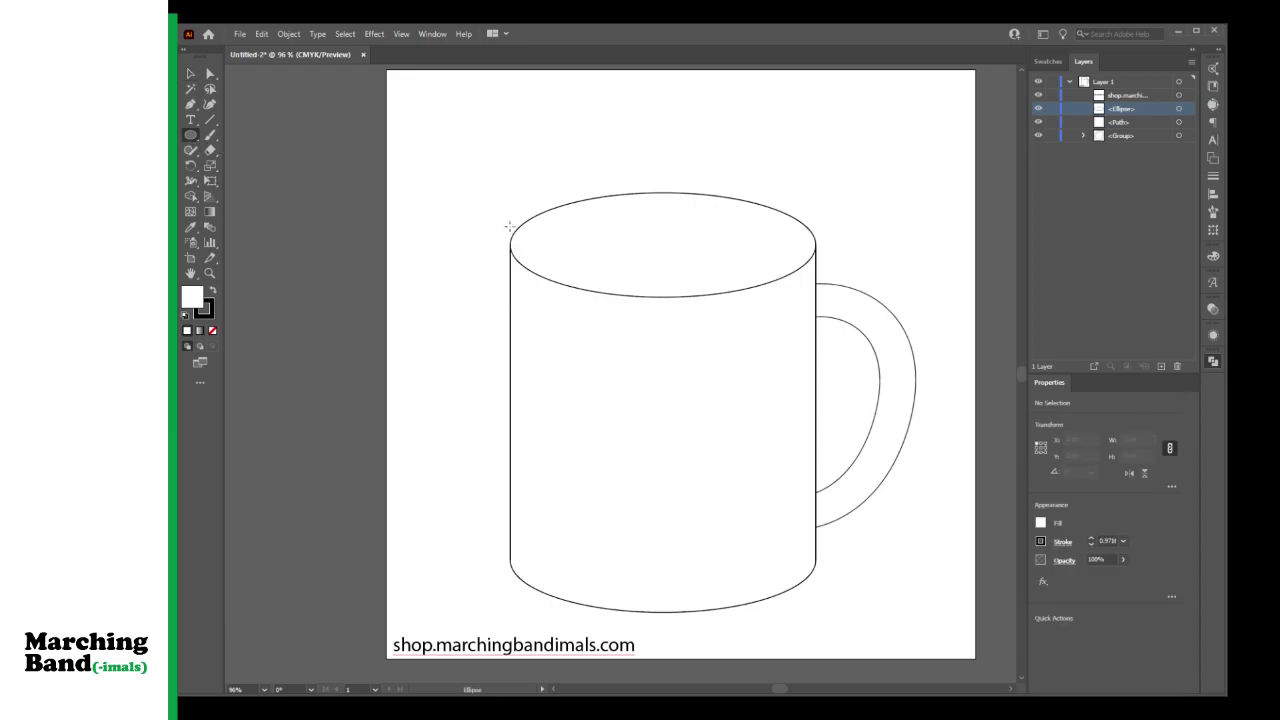
pyautogui.moveTo(517, 237); pyautogui.dragTo(760, 307)
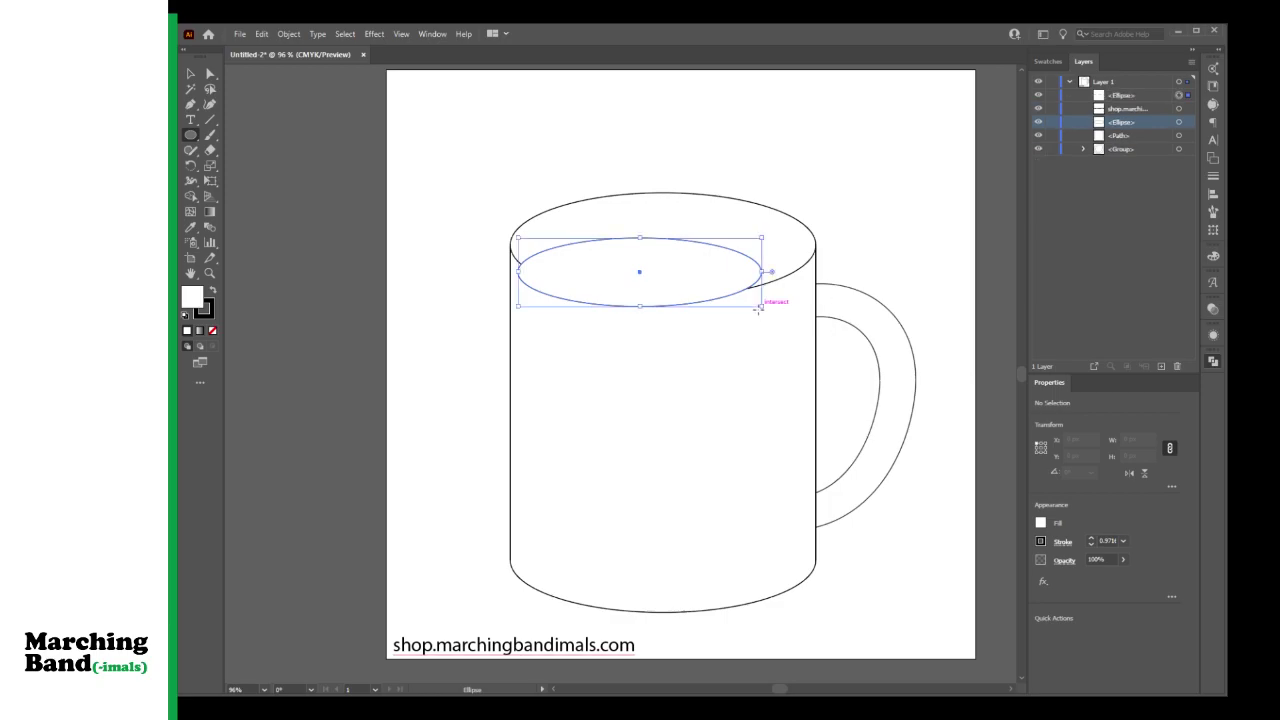
pyautogui.hotkey('ctrl', 'z')
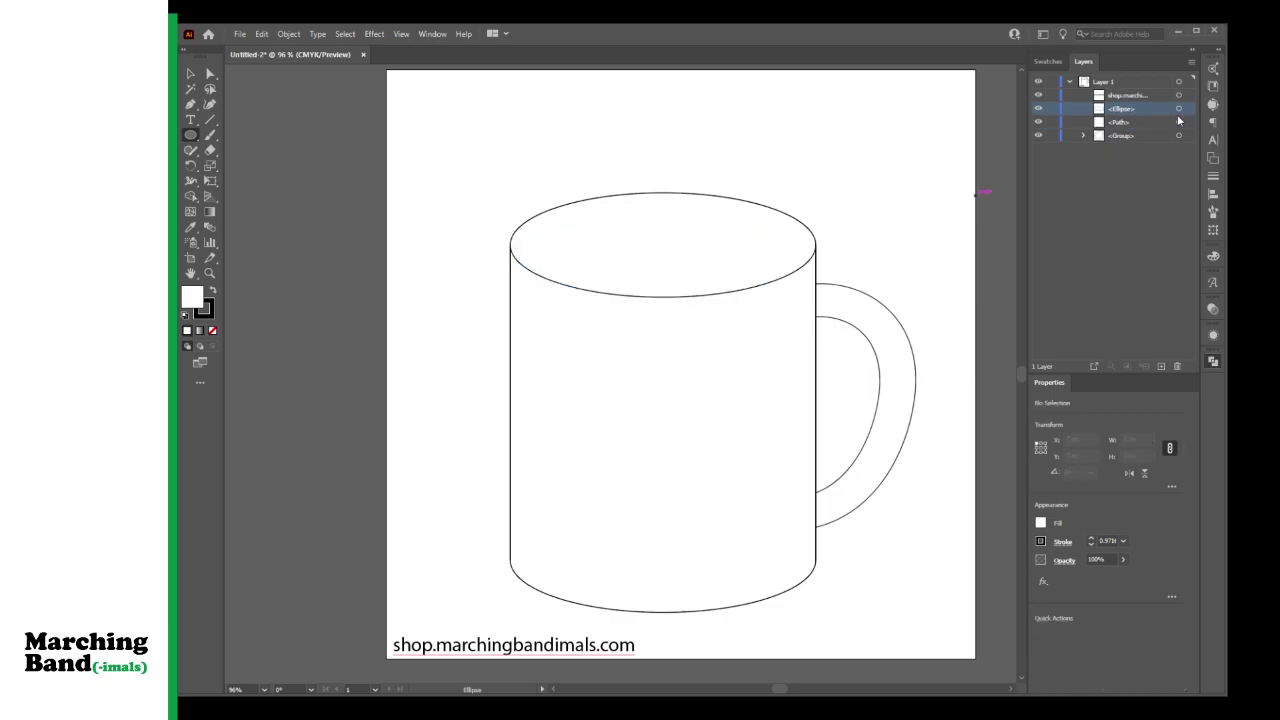
# Step: Duplicate the rim ellipse in place and scale the copy around its centre to about 438 × 132 px as an inner rim
pyautogui.click(1181, 110)
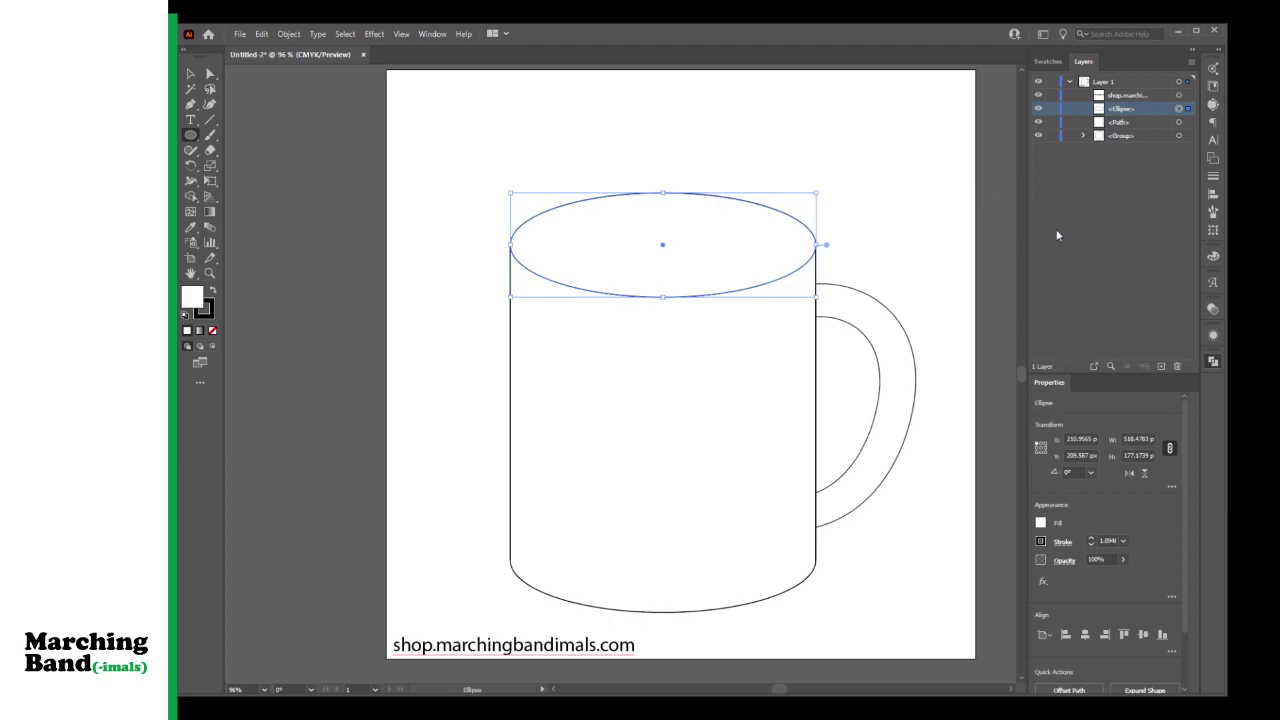
pyautogui.hotkey('ctrl', 'c')
pyautogui.hotkey('ctrl', 'f')
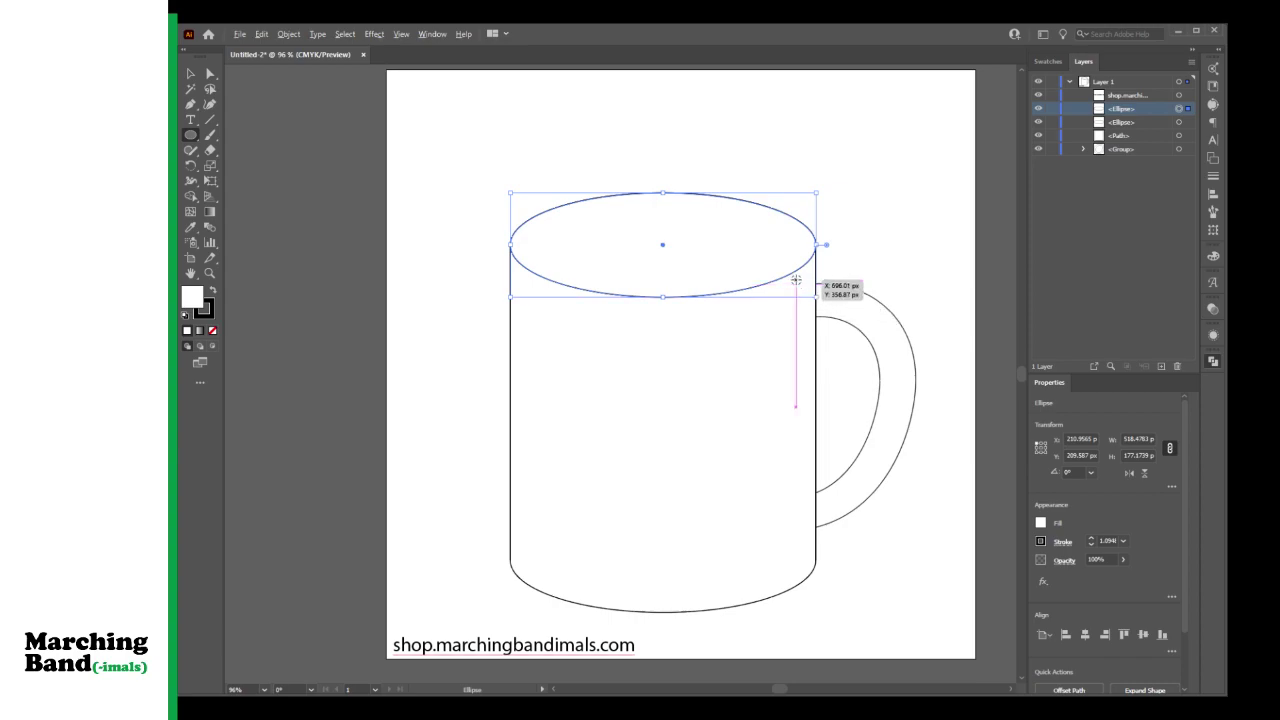
pyautogui.moveTo(810, 292)
pyautogui.mouseDown()
pyautogui.moveTo(834, 279)
pyautogui.moveTo(791, 287)
pyautogui.mouseUp()
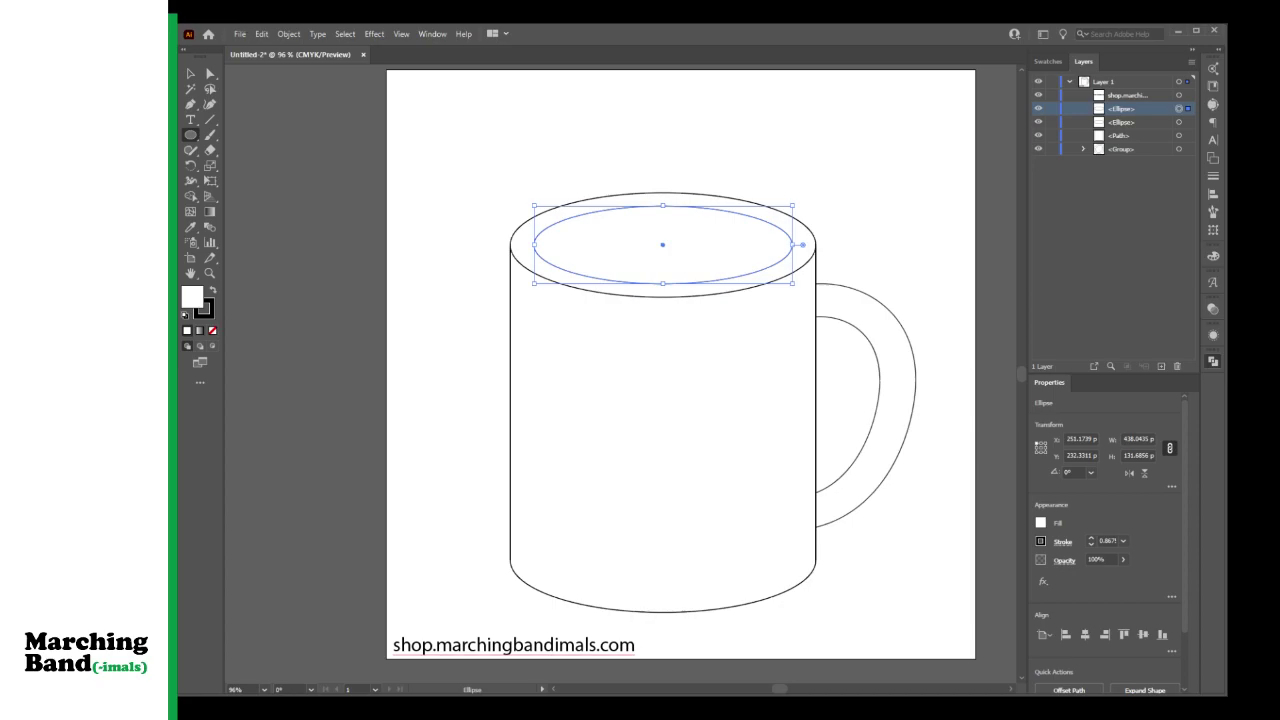
pyautogui.click(187, 76)
pyautogui.click(408, 148)
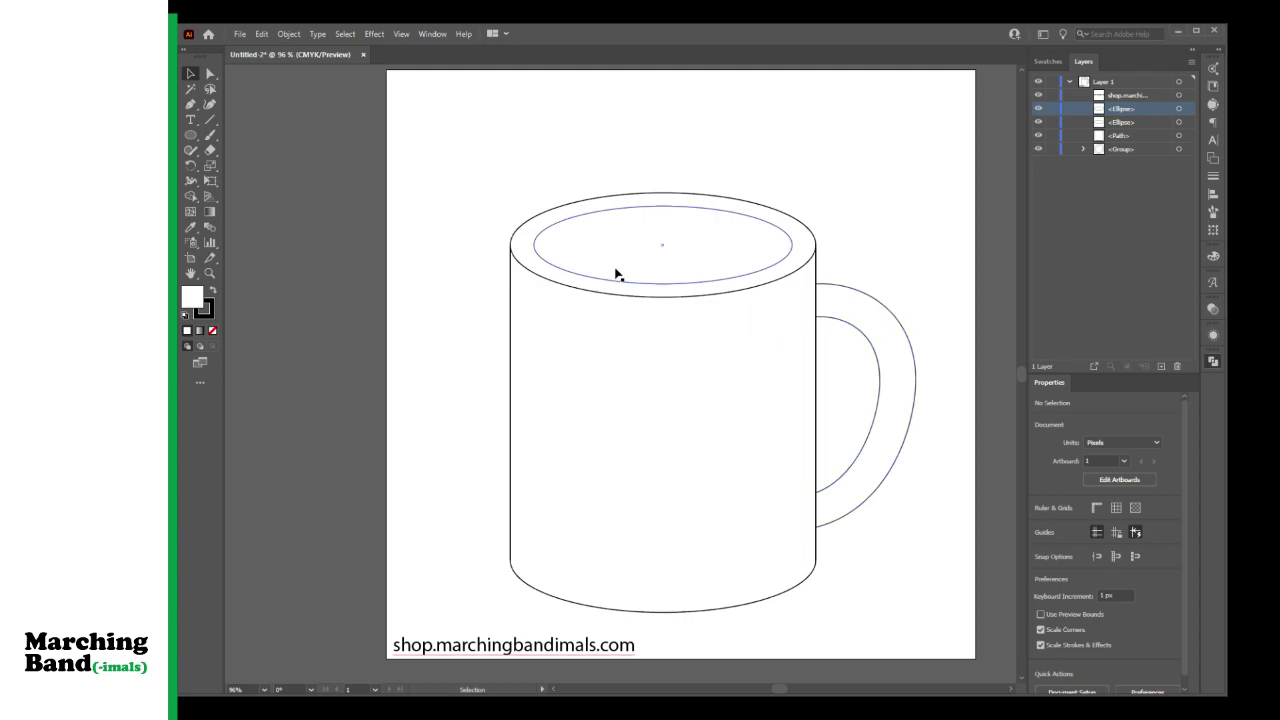
# Step: Enlarge the inner rim ellipse to about 468 × 141 px and nudge it down to a Y position of about 233.5 px
pyautogui.click(585, 275)
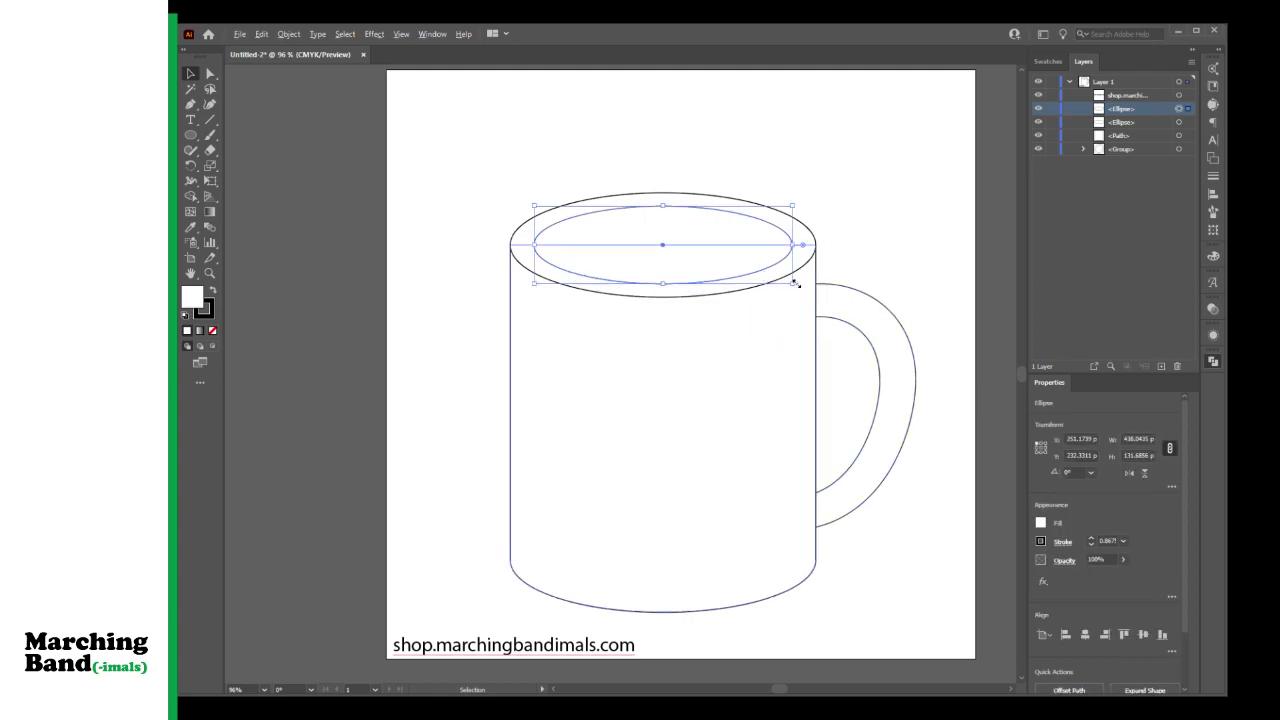
pyautogui.moveTo(794, 284); pyautogui.dragTo(802, 289)
pyautogui.click(883, 251)
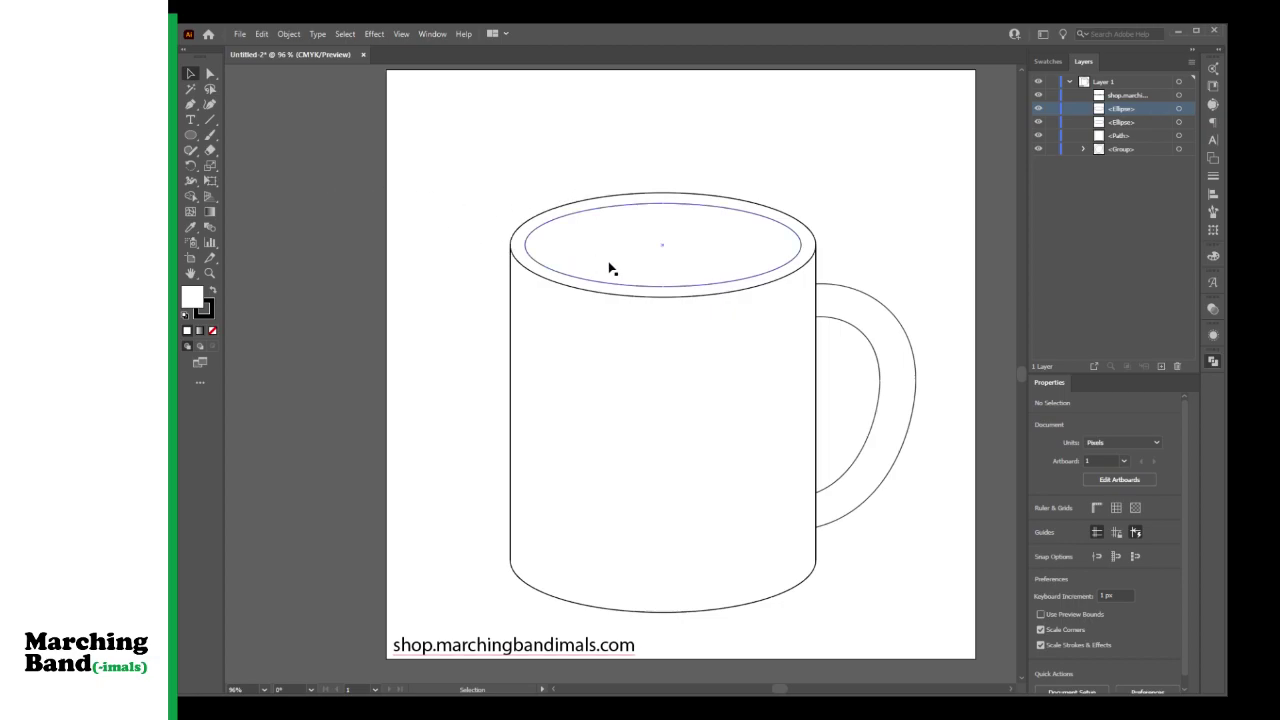
pyautogui.click(766, 296)
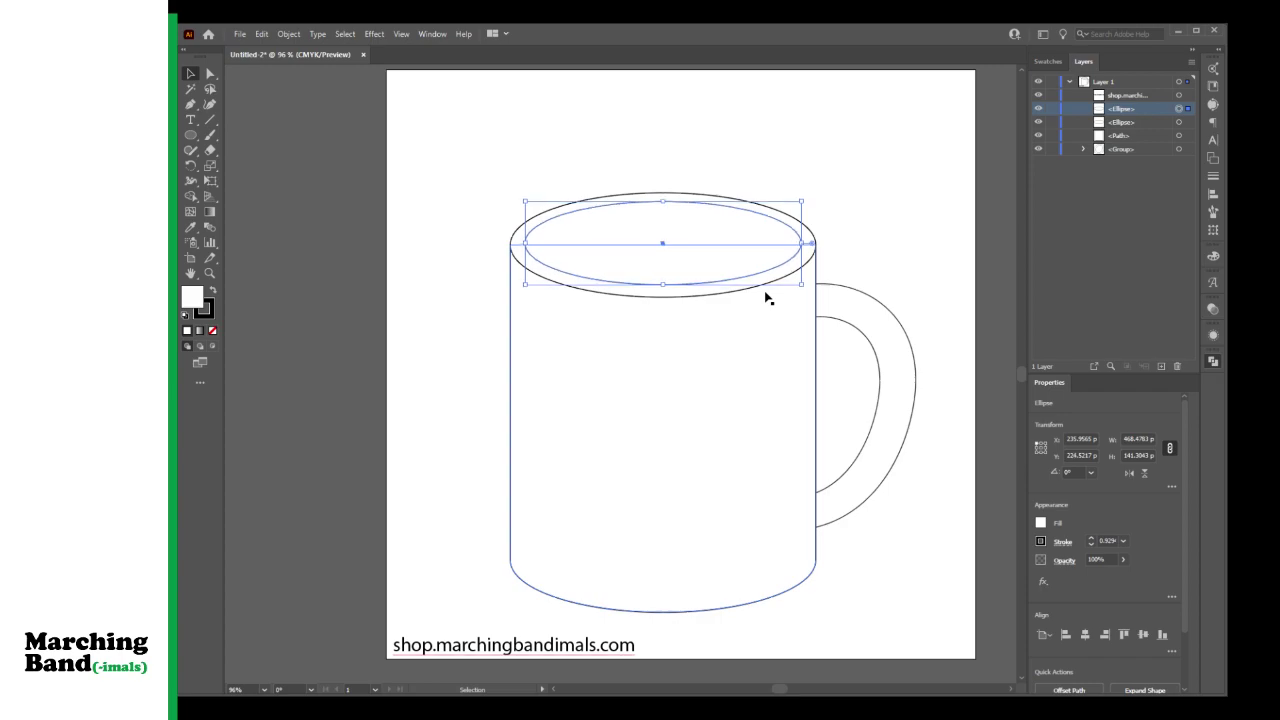
pyautogui.press('Down')
pyautogui.press('Down')
pyautogui.press('Down')
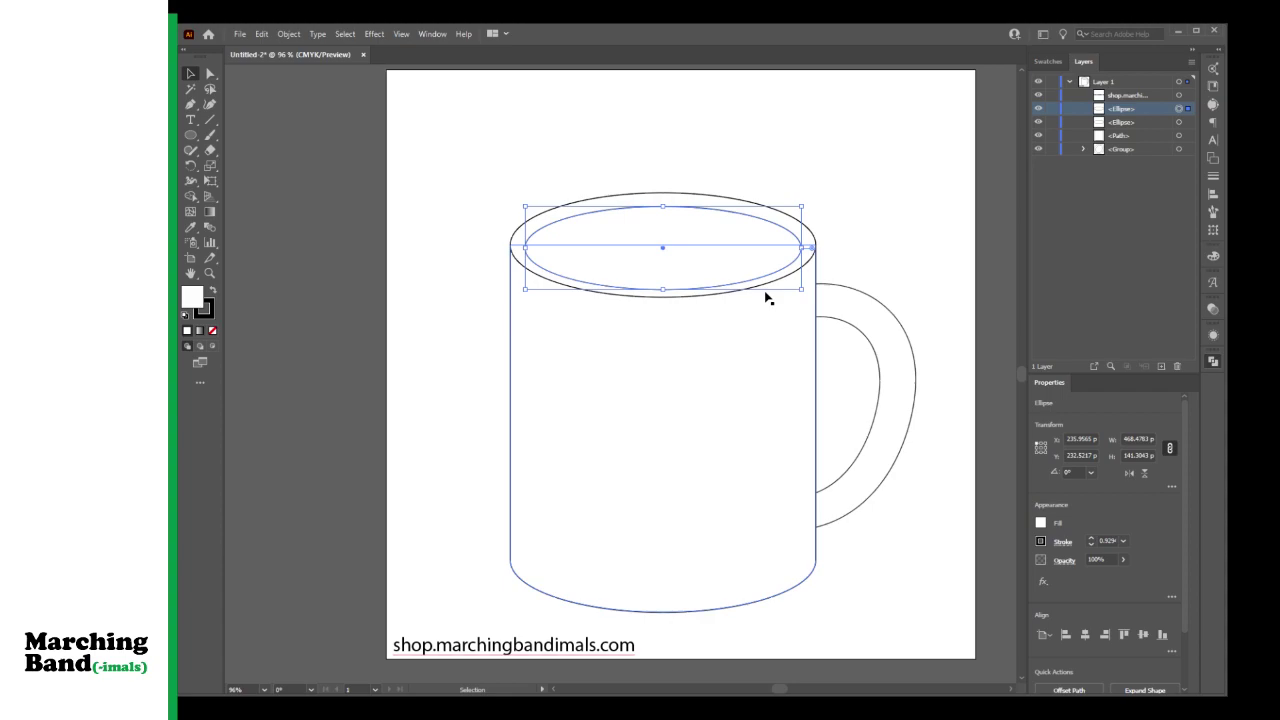
pyautogui.click(850, 256)
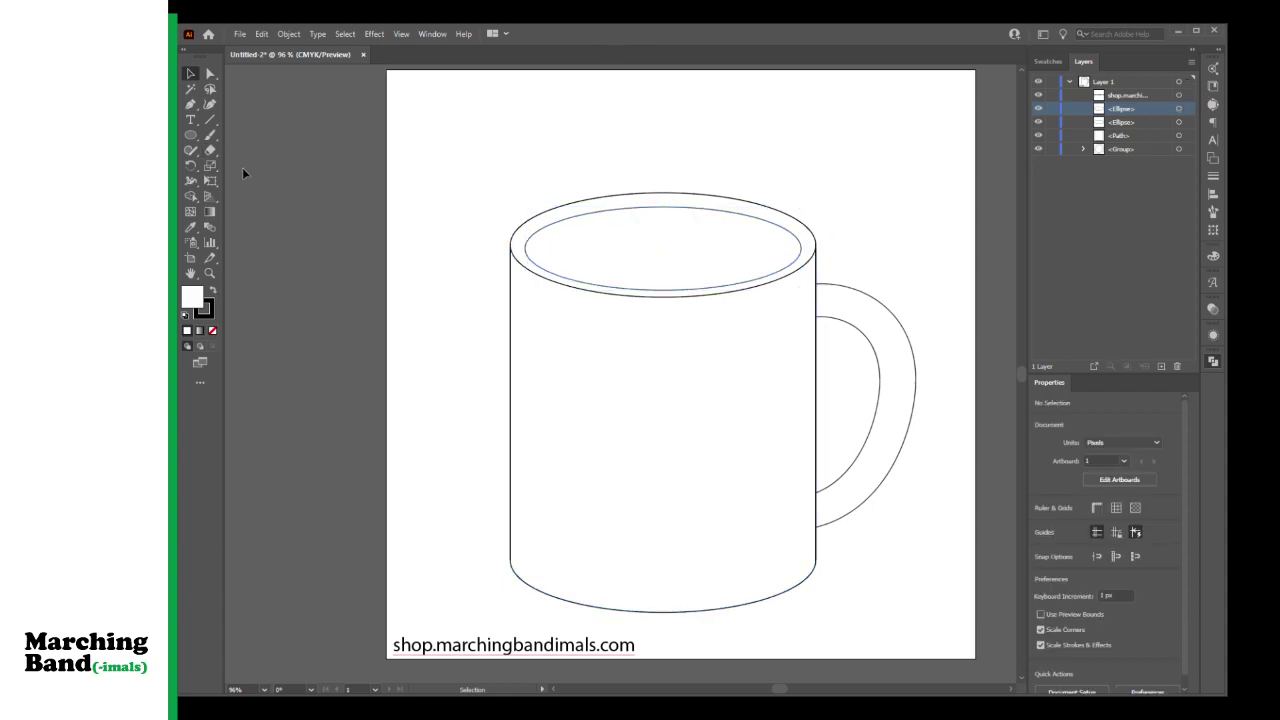
pyautogui.click(690, 258)
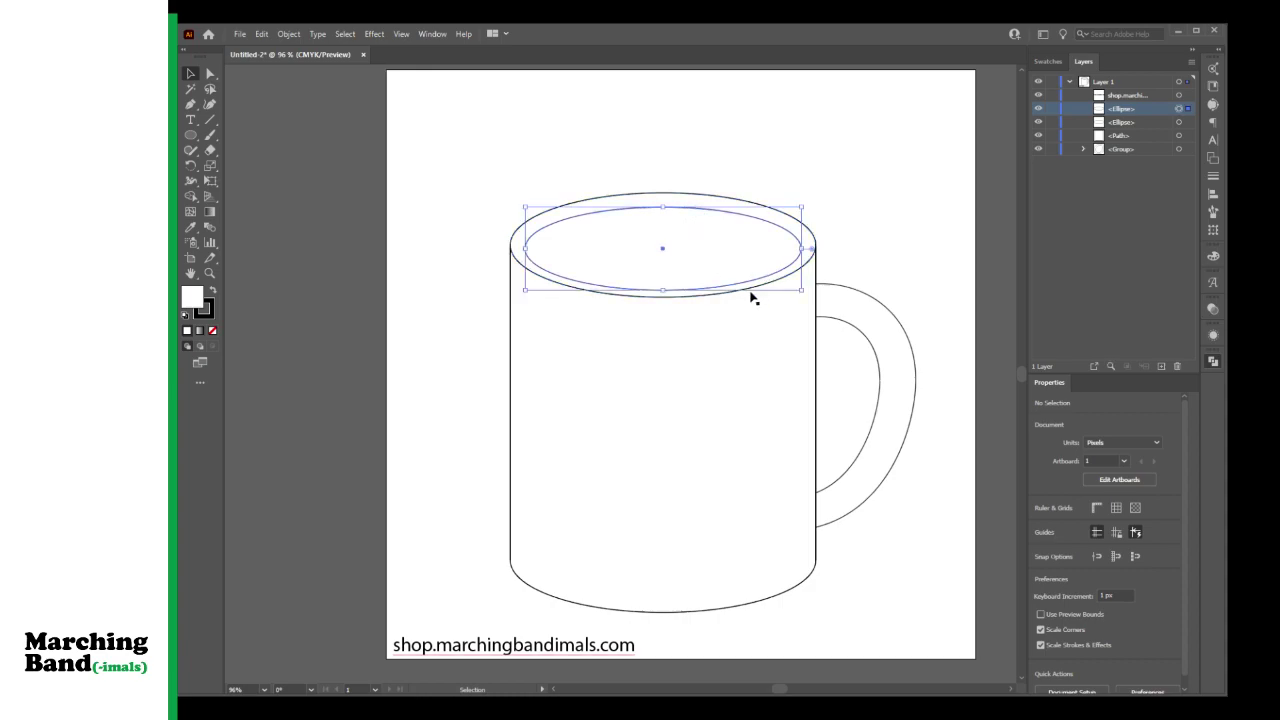
pyautogui.hotkey('ctrl', 'c')
pyautogui.hotkey('ctrl', 'f')
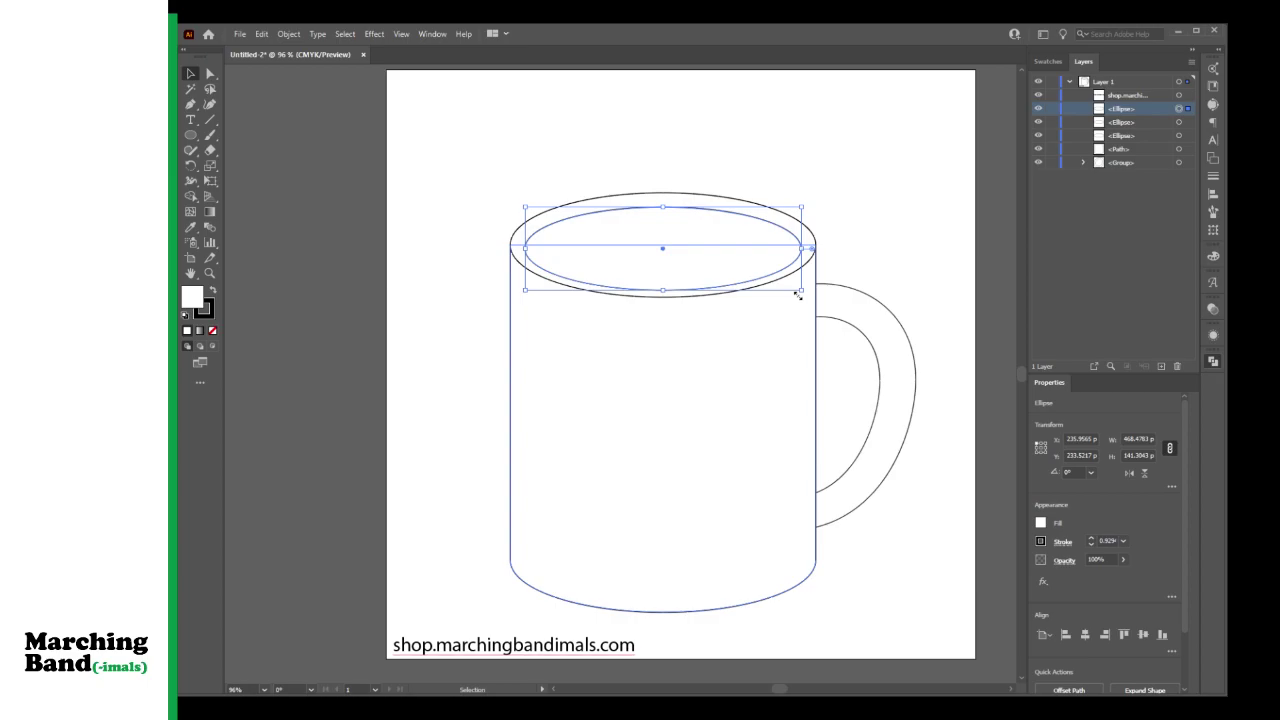
pyautogui.moveTo(660, 200); pyautogui.dragTo(669, 263)
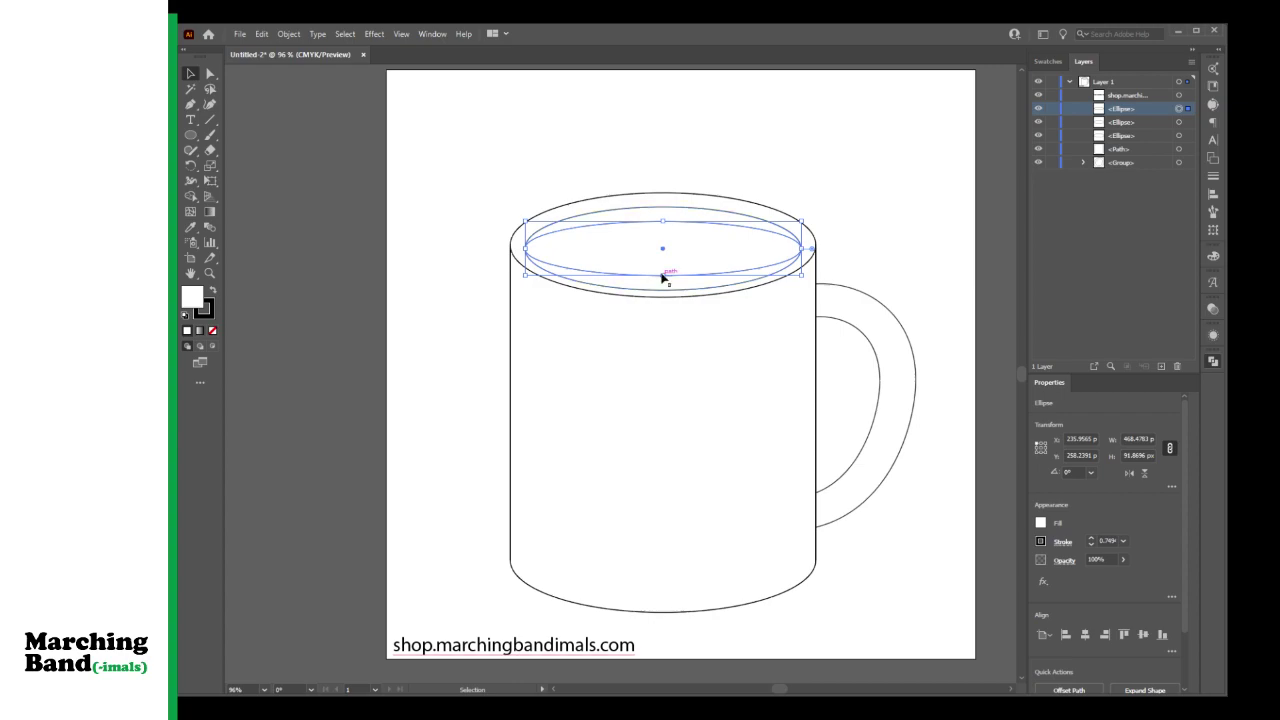
pyautogui.click(190, 104)
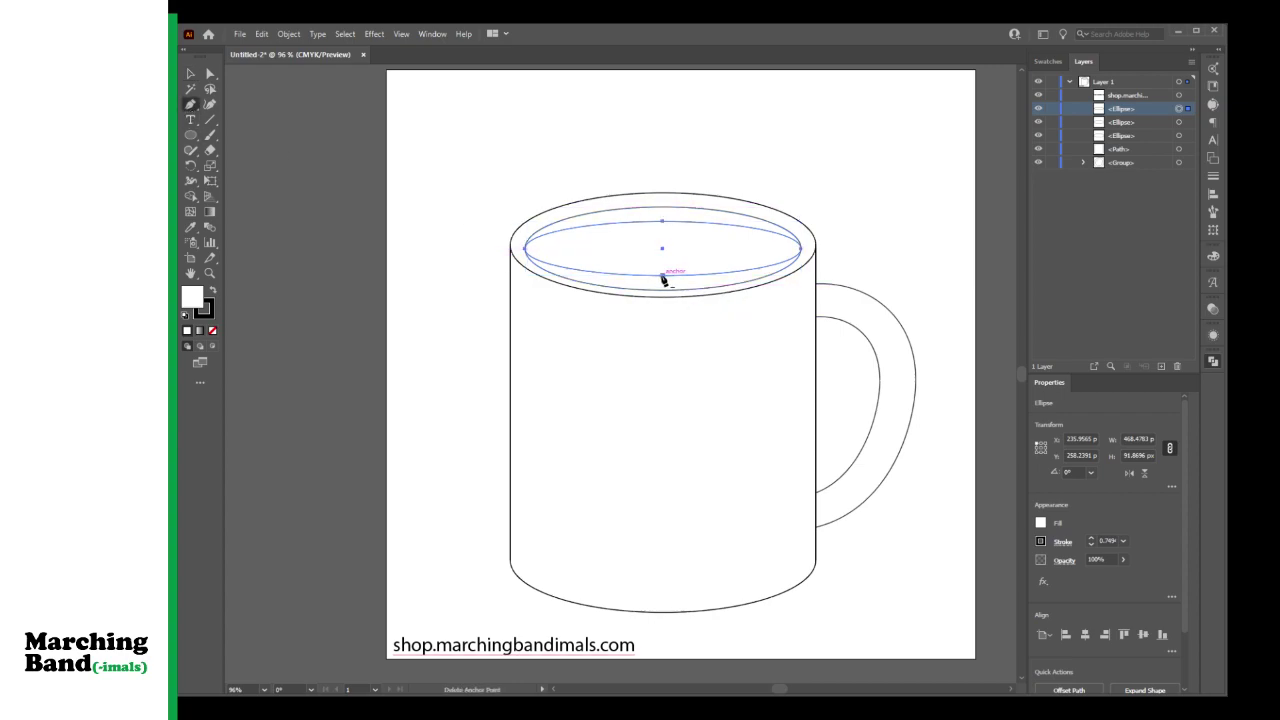
pyautogui.moveTo(662, 278); pyautogui.dragTo(662, 293)
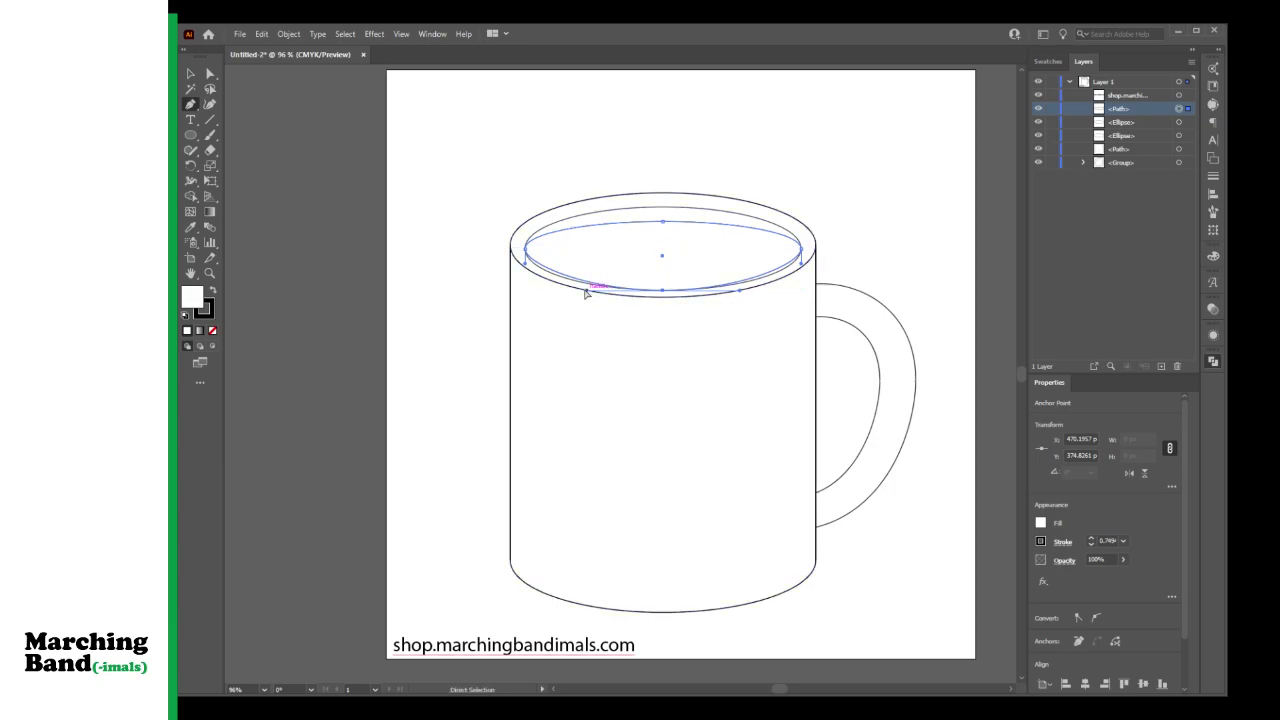
pyautogui.click(527, 266)
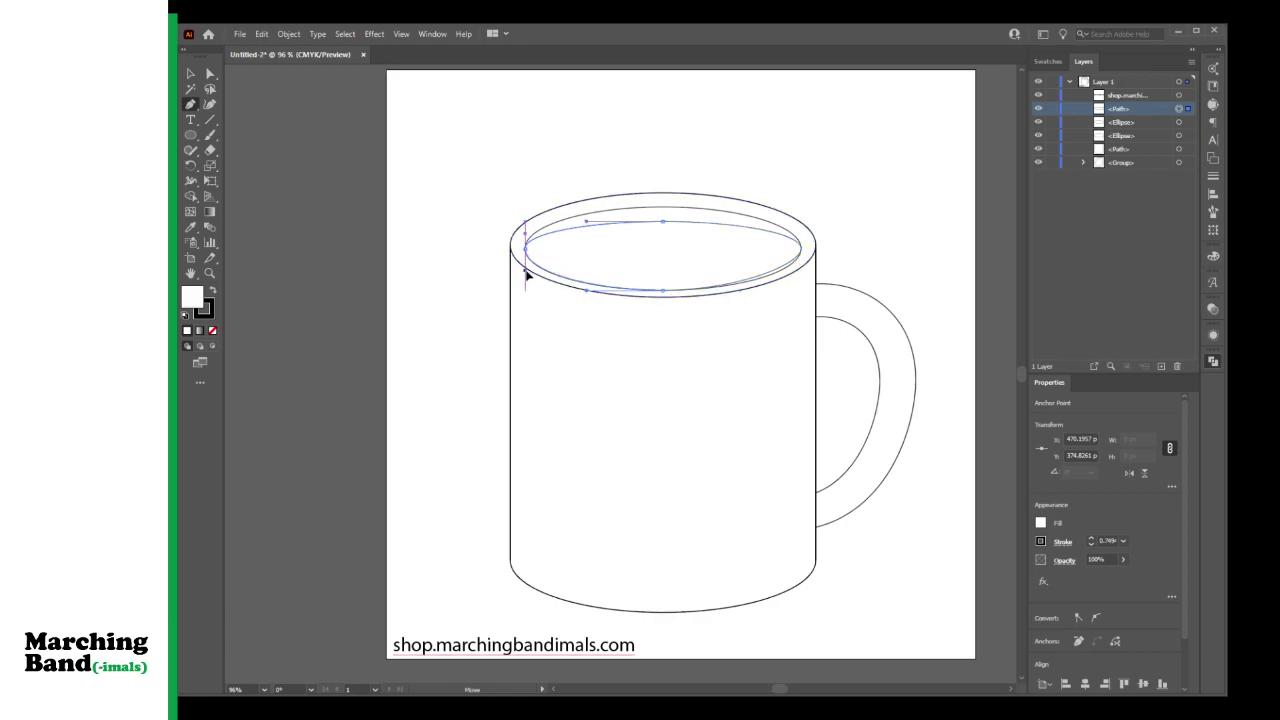
pyautogui.click(800, 266)
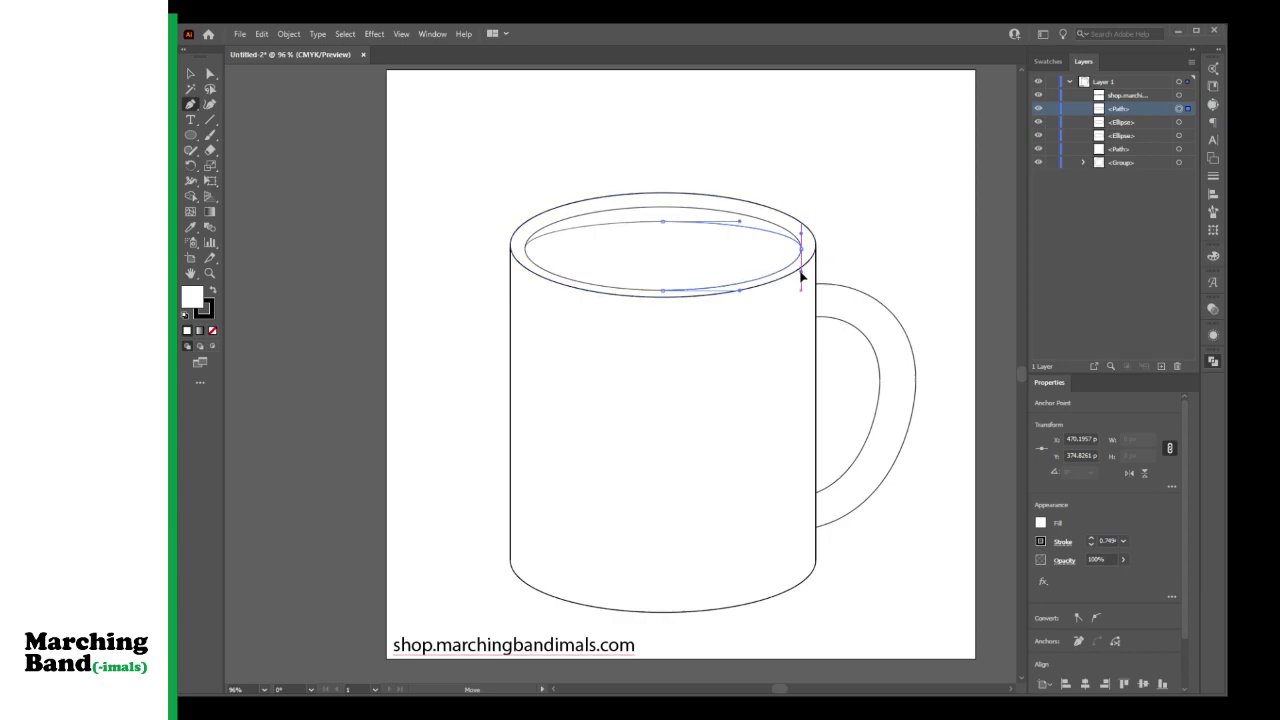
pyautogui.click(800, 275)
pyautogui.press('Delete')
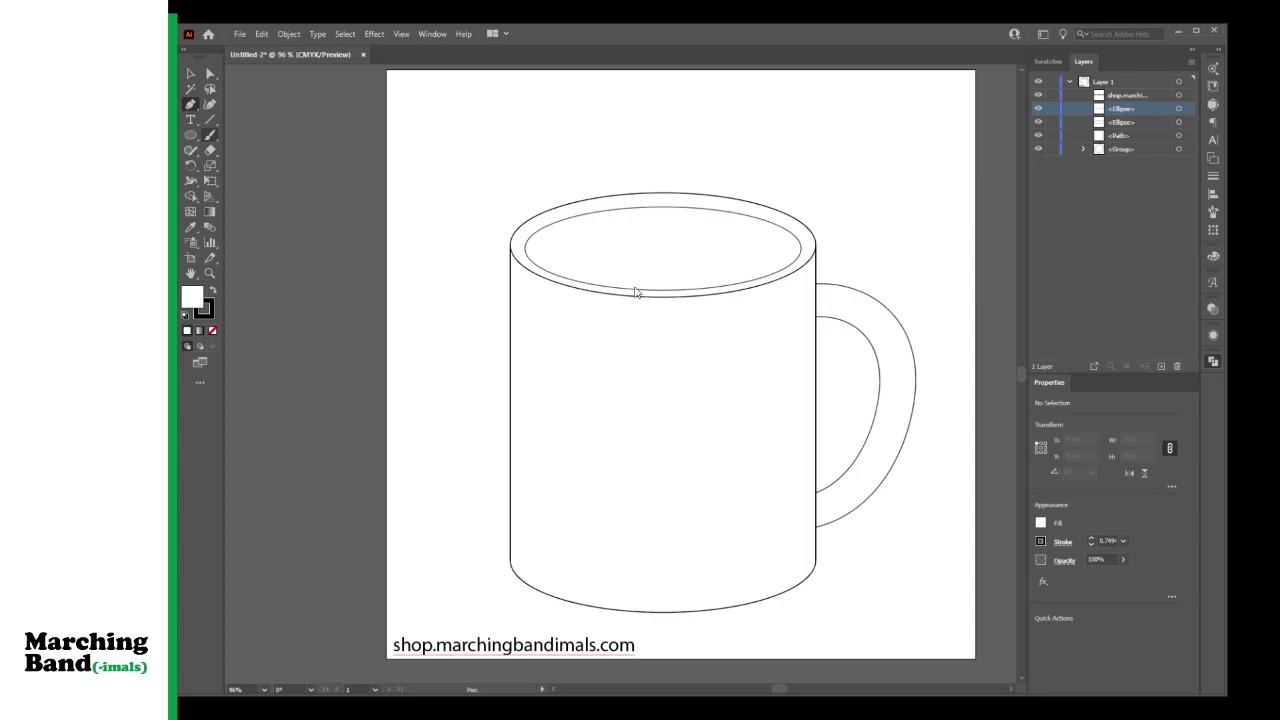
# Step: Duplicate the inner rim ellipse and place the copy directly below it, overlapping, at a Y position of about 286 px
pyautogui.click(190, 74)
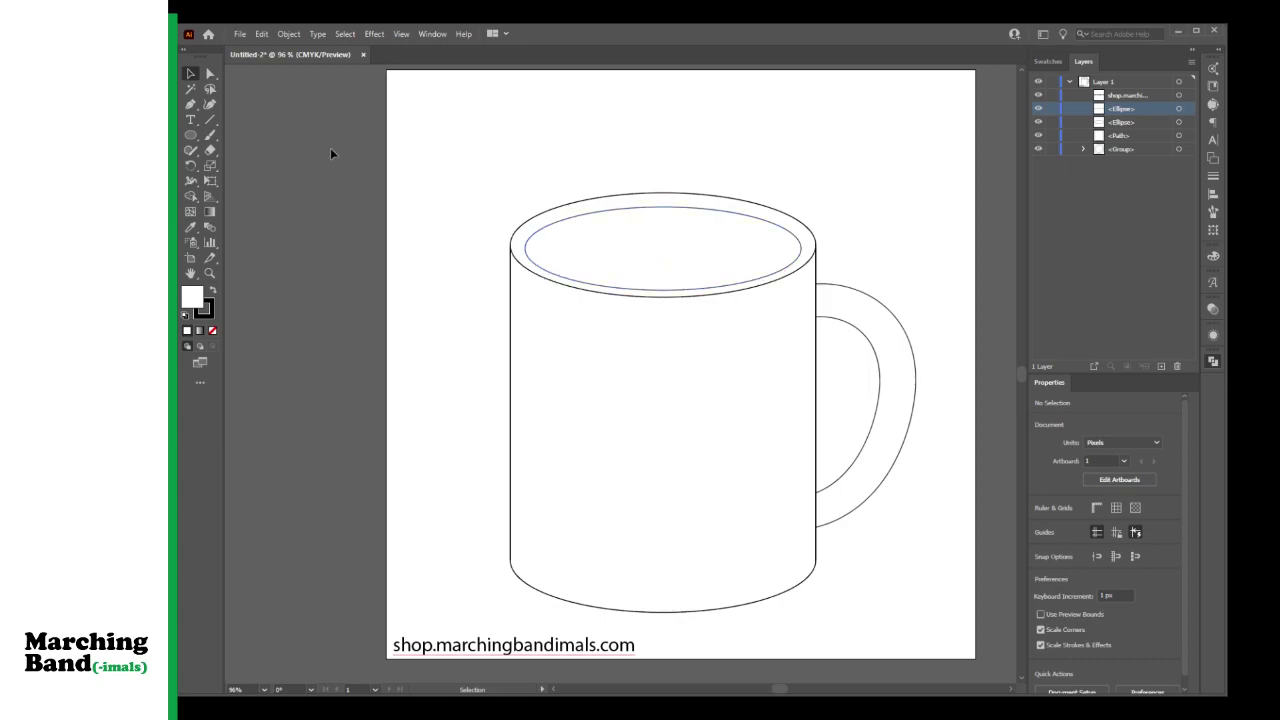
pyautogui.click(645, 252)
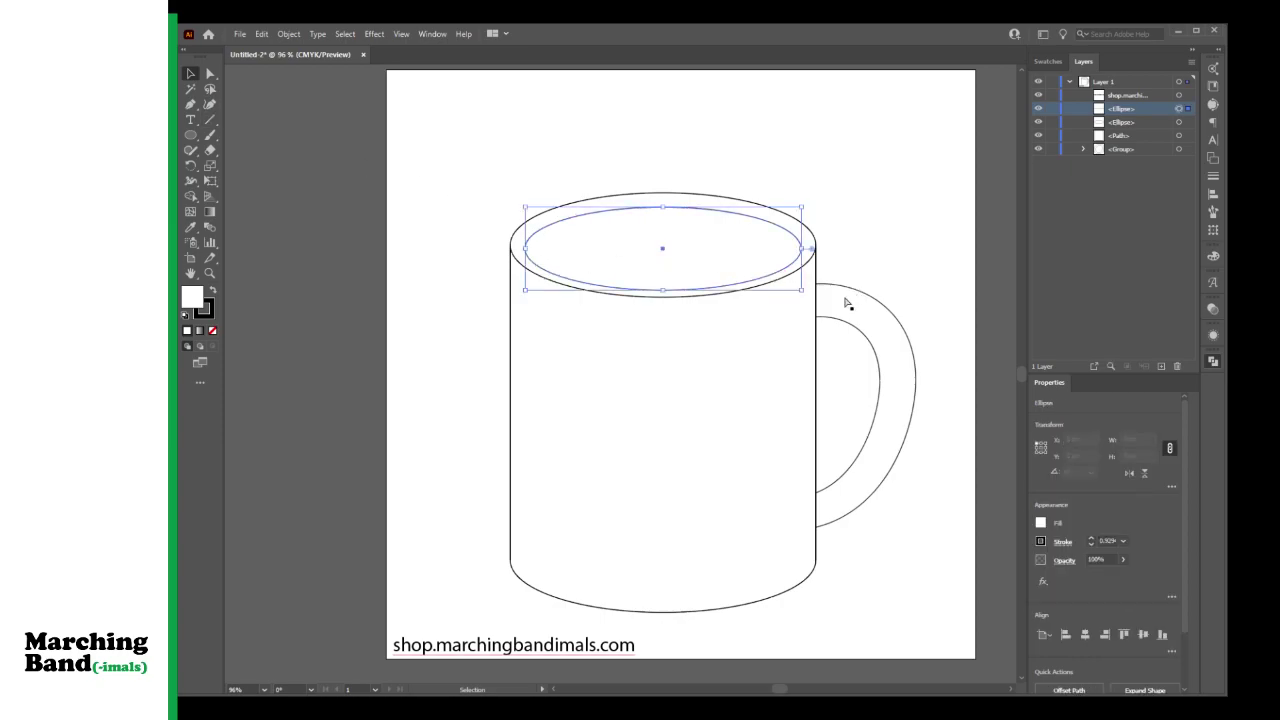
pyautogui.hotkey('ctrl', 'c')
pyautogui.hotkey('ctrl', 'v')
pyautogui.moveTo(620, 385); pyautogui.dragTo(659, 294)
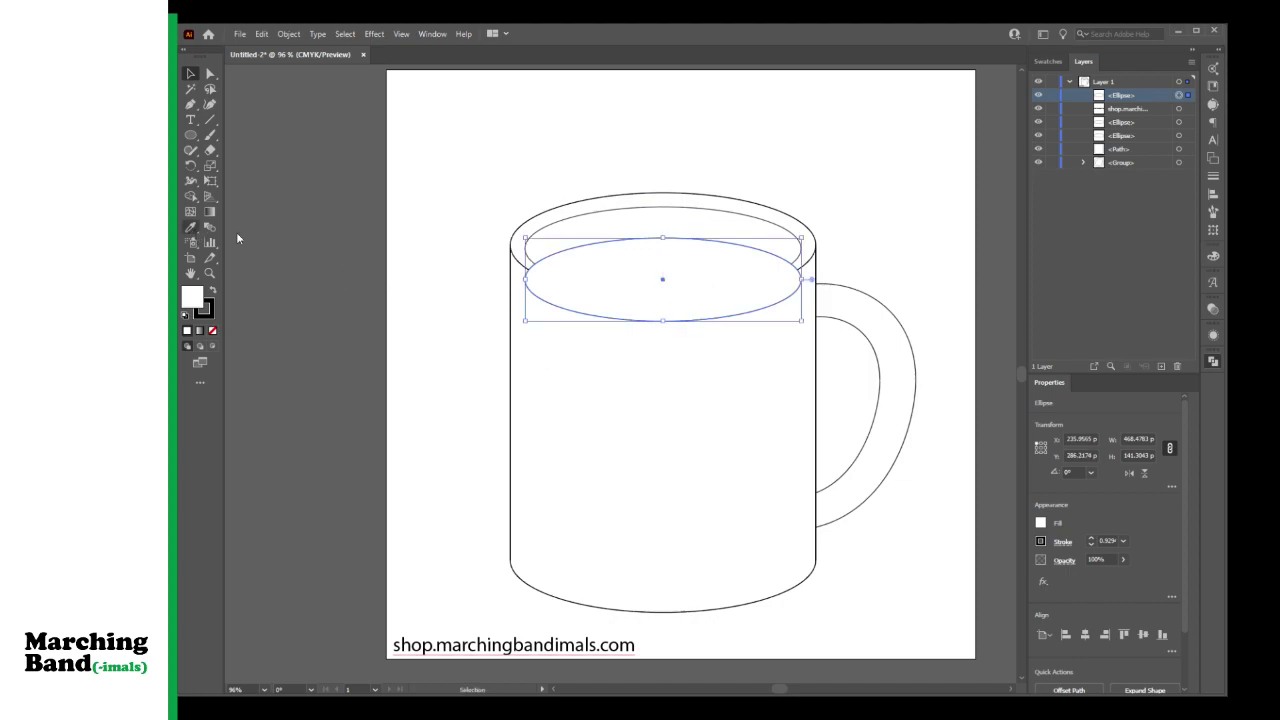
# Step: Duplicate the original inner rim ellipse in place, in front of itself
pyautogui.click(1179, 109)
pyautogui.click(1178, 123)
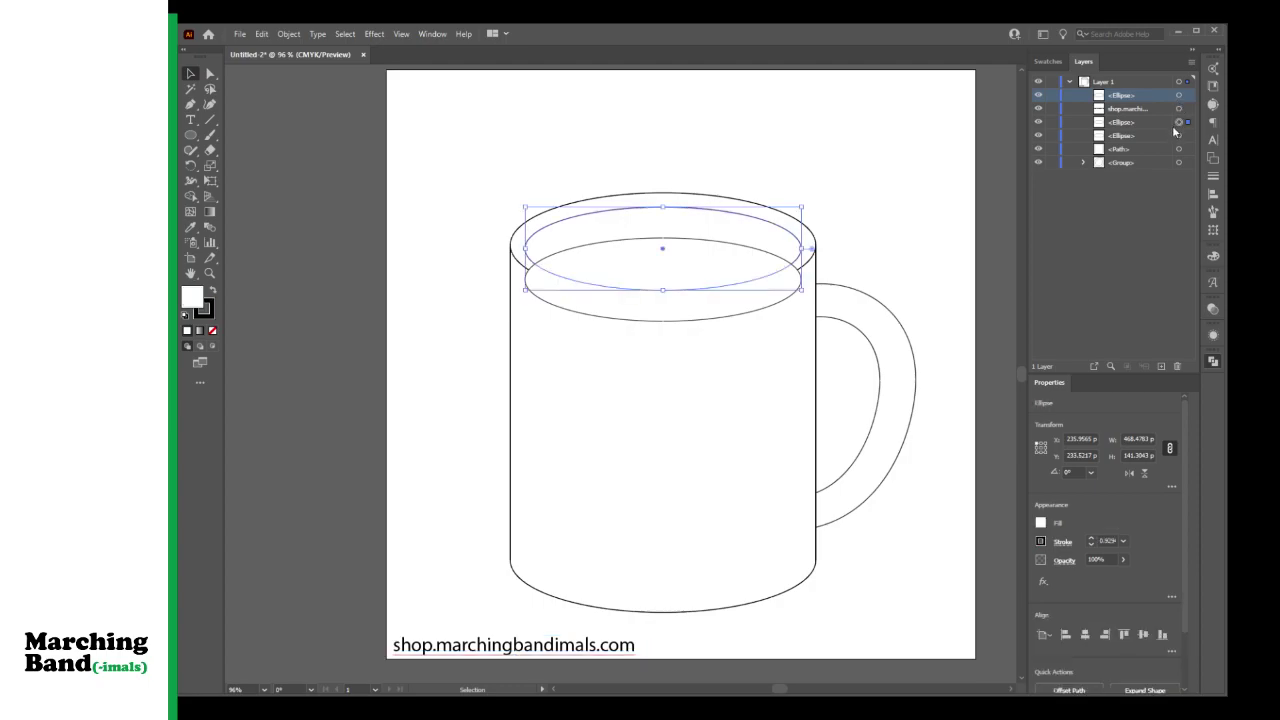
pyautogui.hotkey('ctrl', 'c')
pyautogui.hotkey('ctrl', 'v')
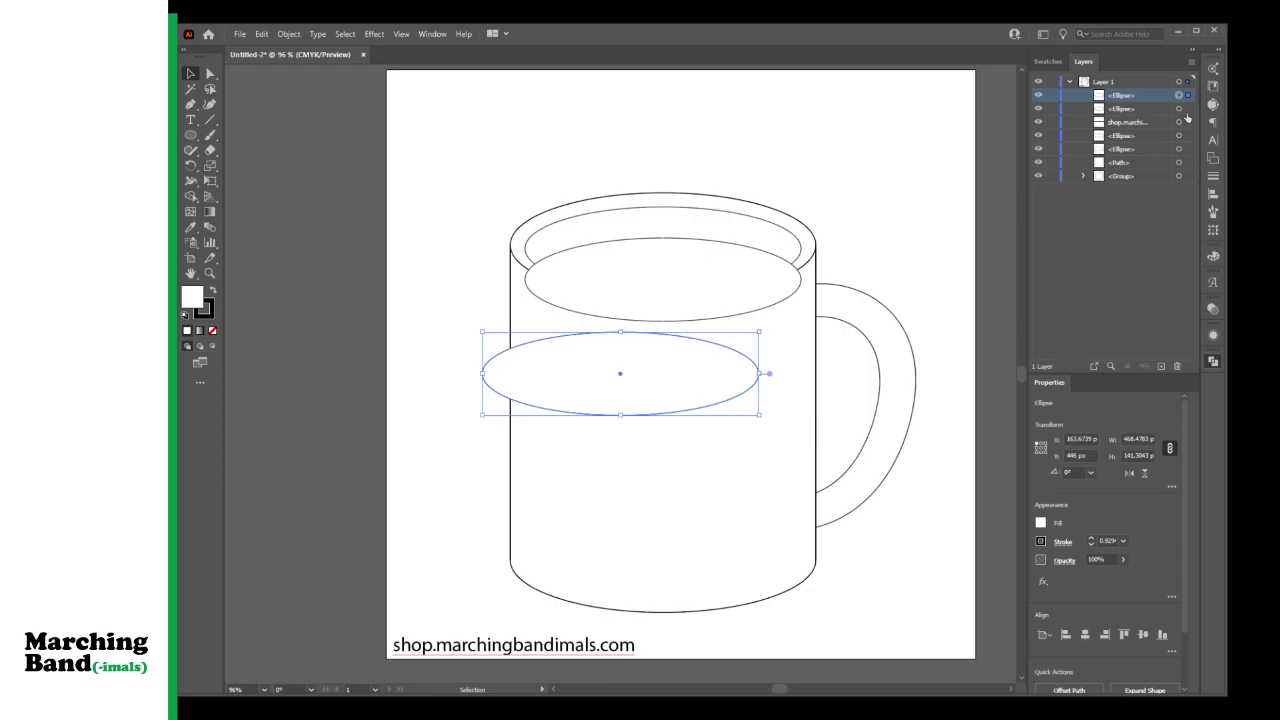
pyautogui.hotkey('ctrl', 'z')
pyautogui.hotkey('ctrl', 'f')
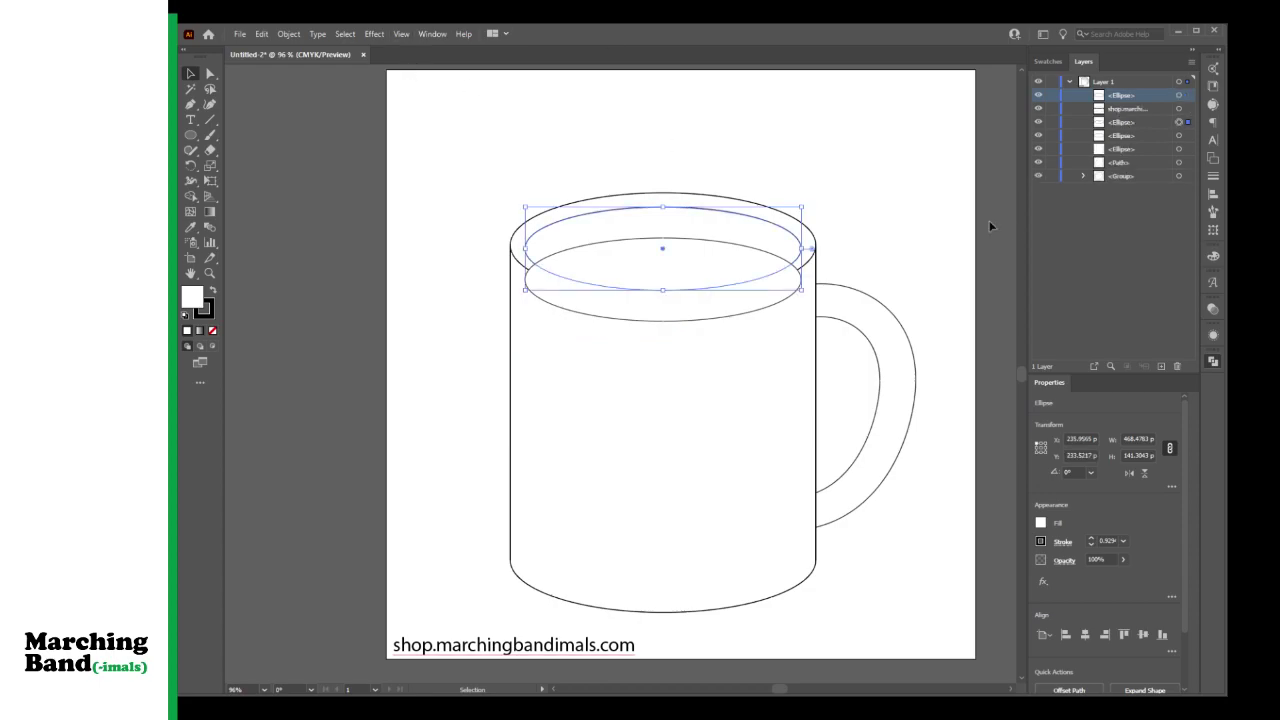
# Step: Trim the lower ellipse and the inner ellipse copy to their overlap with Shape Builder and fill that coffee shape brown
pyautogui.hotkey('shift', 'Down')
pyautogui.hotkey('shift', 'Down')
pyautogui.hotkey('shift', 'Down')
pyautogui.click(1179, 122)
pyautogui.keyDown('shift'); pyautogui.click(1179, 95); pyautogui.keyUp('shift')
pyautogui.hotkey('shift', 'm')
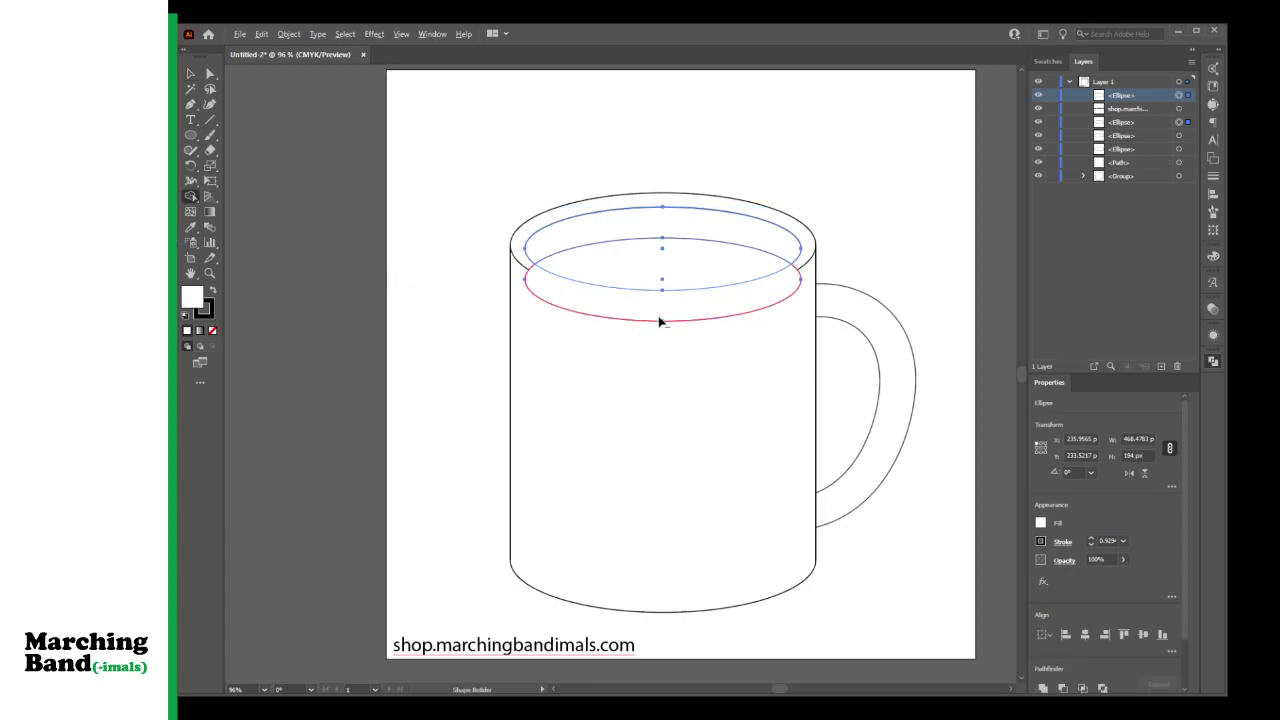
pyautogui.keyDown('alt'); pyautogui.click(660, 315); pyautogui.keyUp('alt')
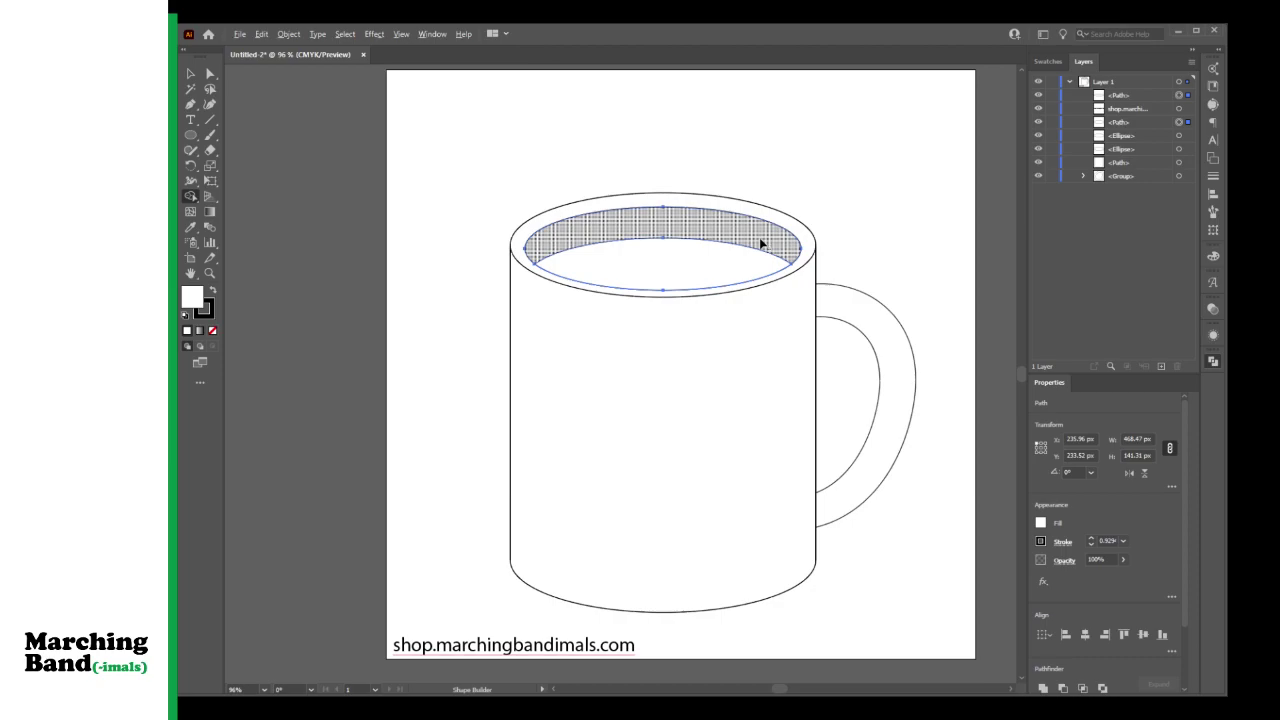
pyautogui.click(759, 237)
pyautogui.press('v')
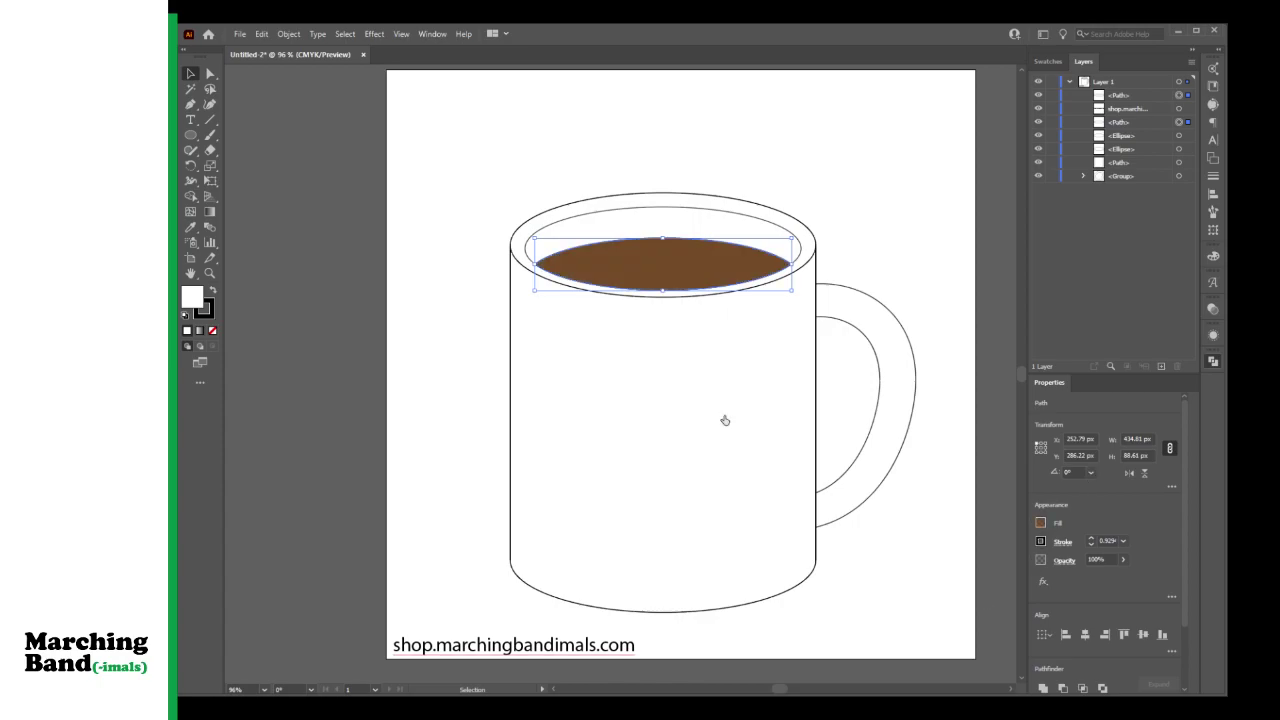
pyautogui.click(969, 586)
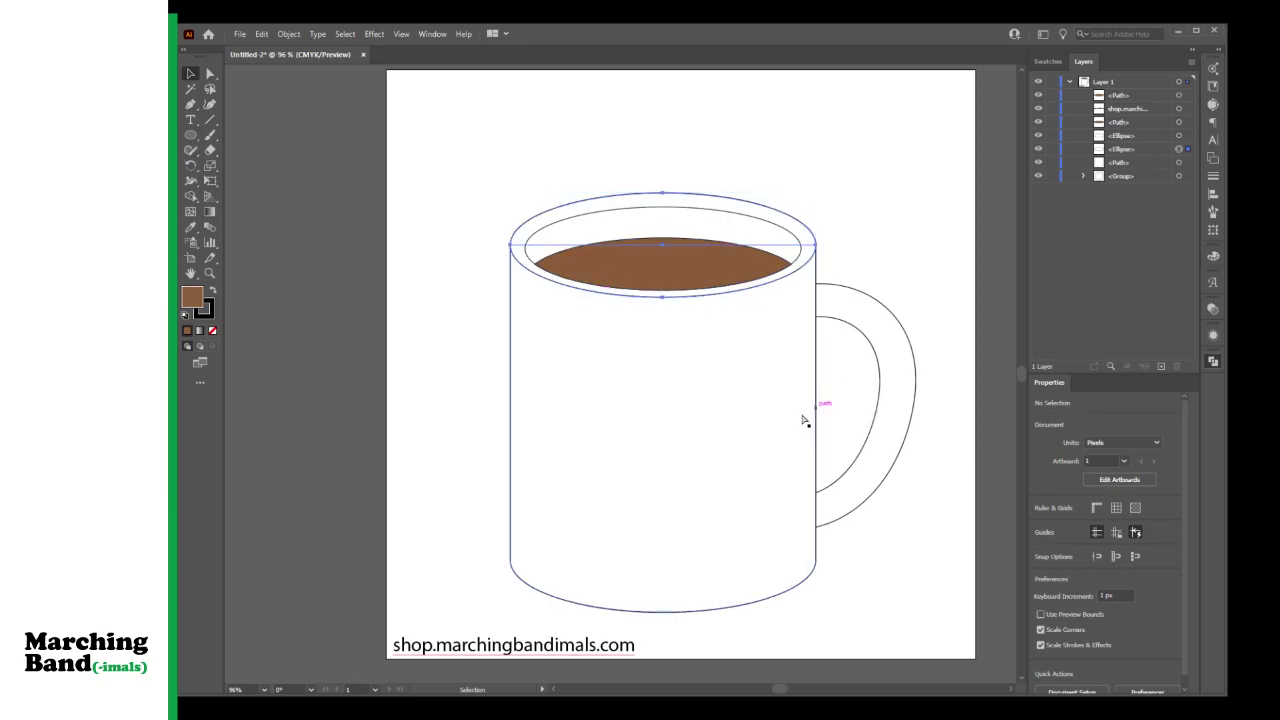
# Step: Duplicate the outer rim ellipse in place and nudge the copy straight down 10 px
pyautogui.hotkey('ctrl', 'v')
pyautogui.hotkey('ctrl', 'z')
pyautogui.hotkey('ctrl', 'b')
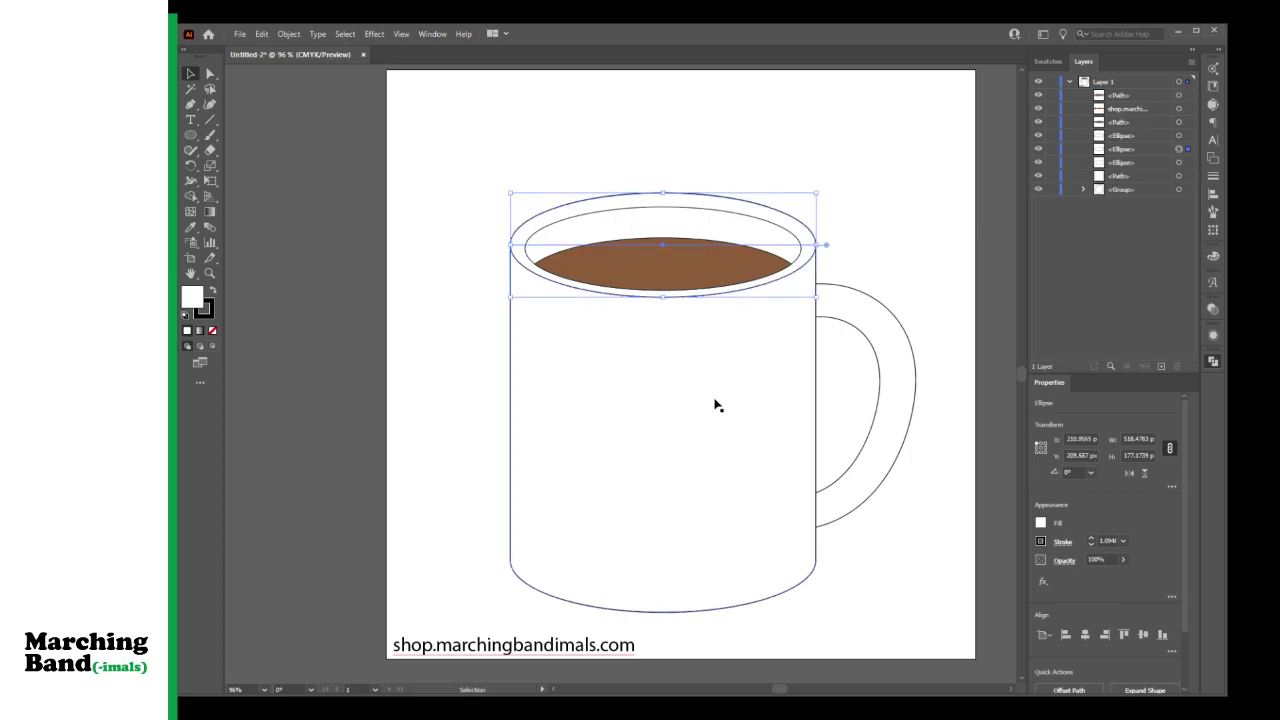
pyautogui.press('Down')
pyautogui.press('Down')
pyautogui.press('Down')
pyautogui.press('Down')
pyautogui.press('Down')
pyautogui.press('Down')
pyautogui.press('Down')
pyautogui.press('Down')
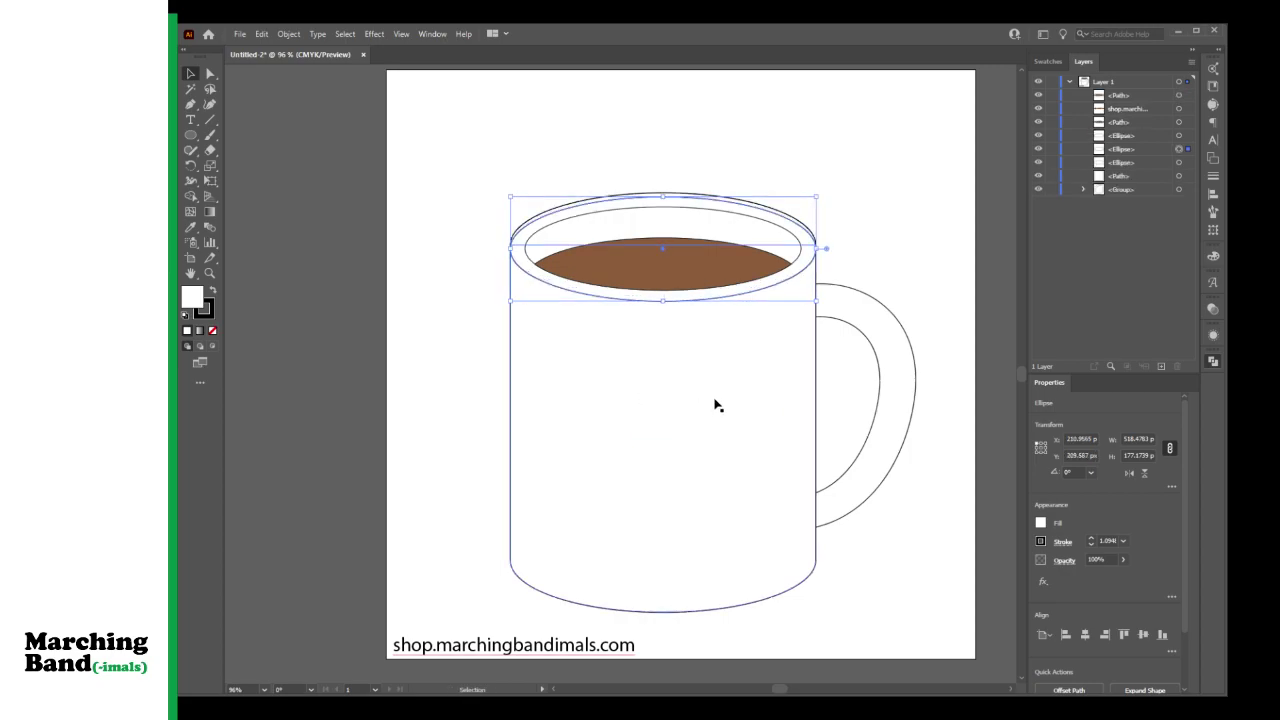
pyautogui.press('Down')
pyautogui.press('Down')
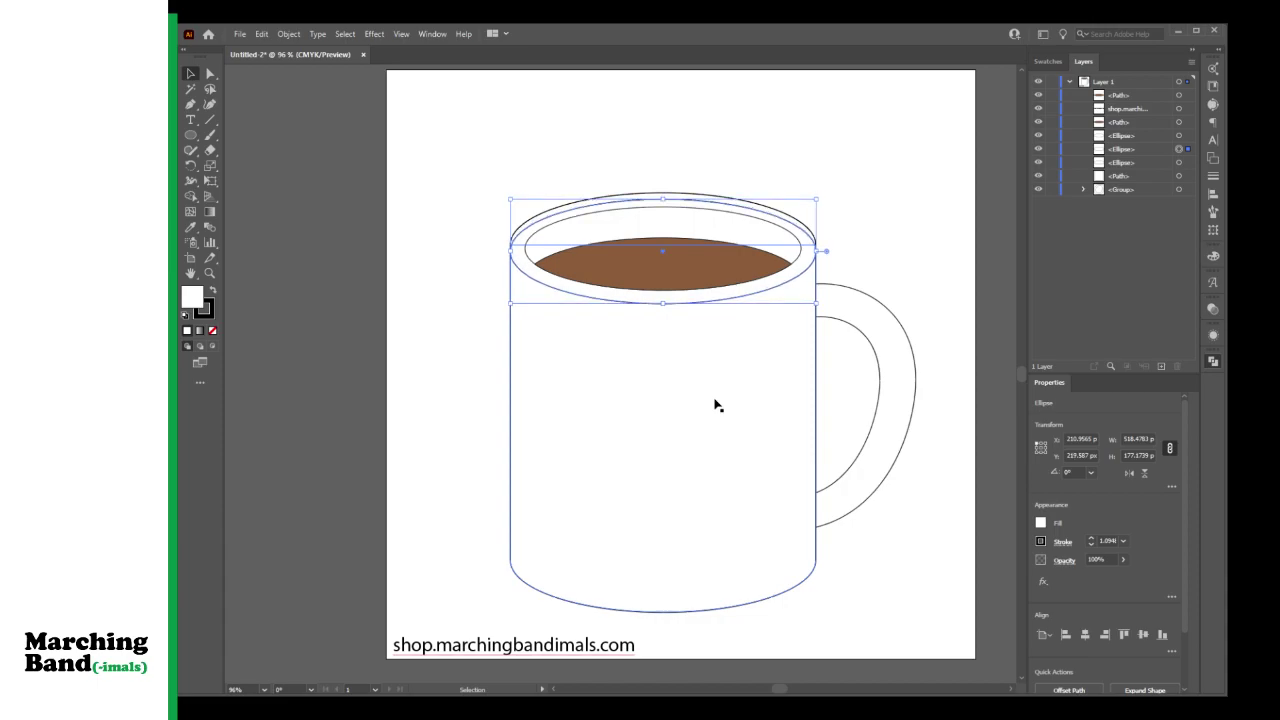
# Step: Nudge the outer rim ellipse copy further straight down to a Y position of about 222.6 px
pyautogui.press('Down')
pyautogui.press('Down')
pyautogui.press('Down')
pyautogui.press('Down')
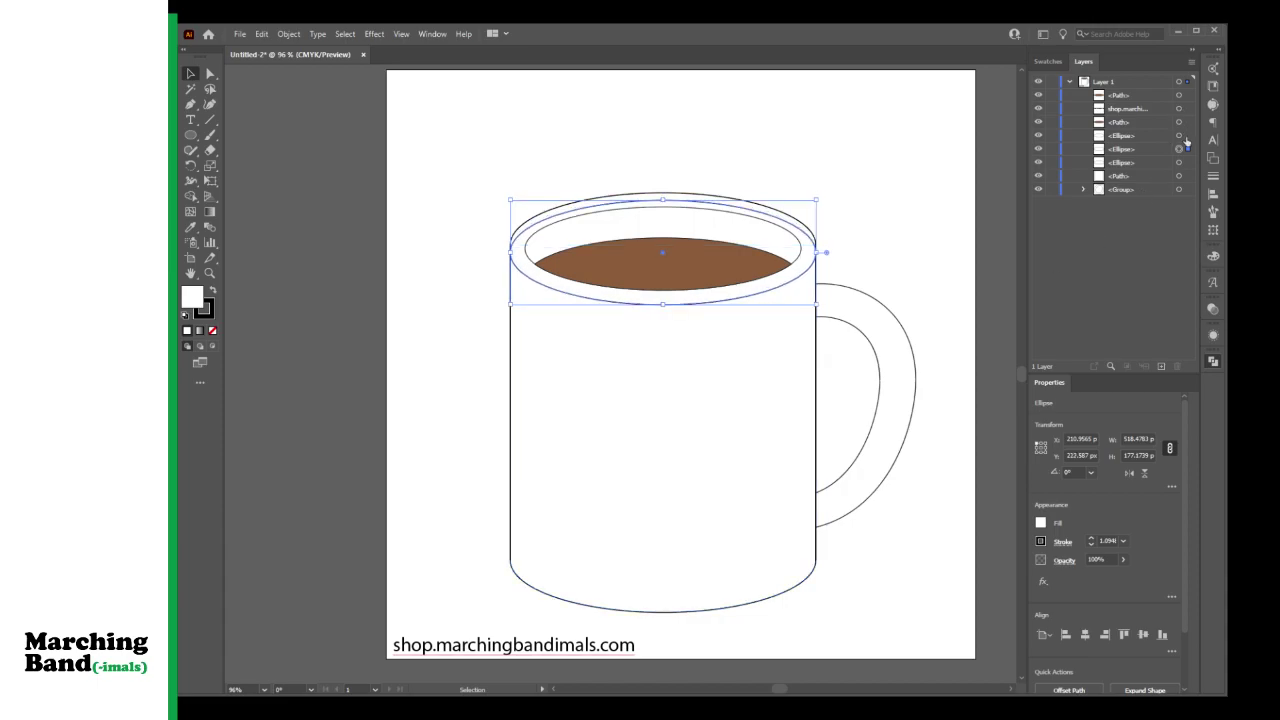
# Step: Try to trim the outer rim ellipse and its lowered copy with Shape Builder, merging the middle and removing the upper crescent
pyautogui.click(1181, 136)
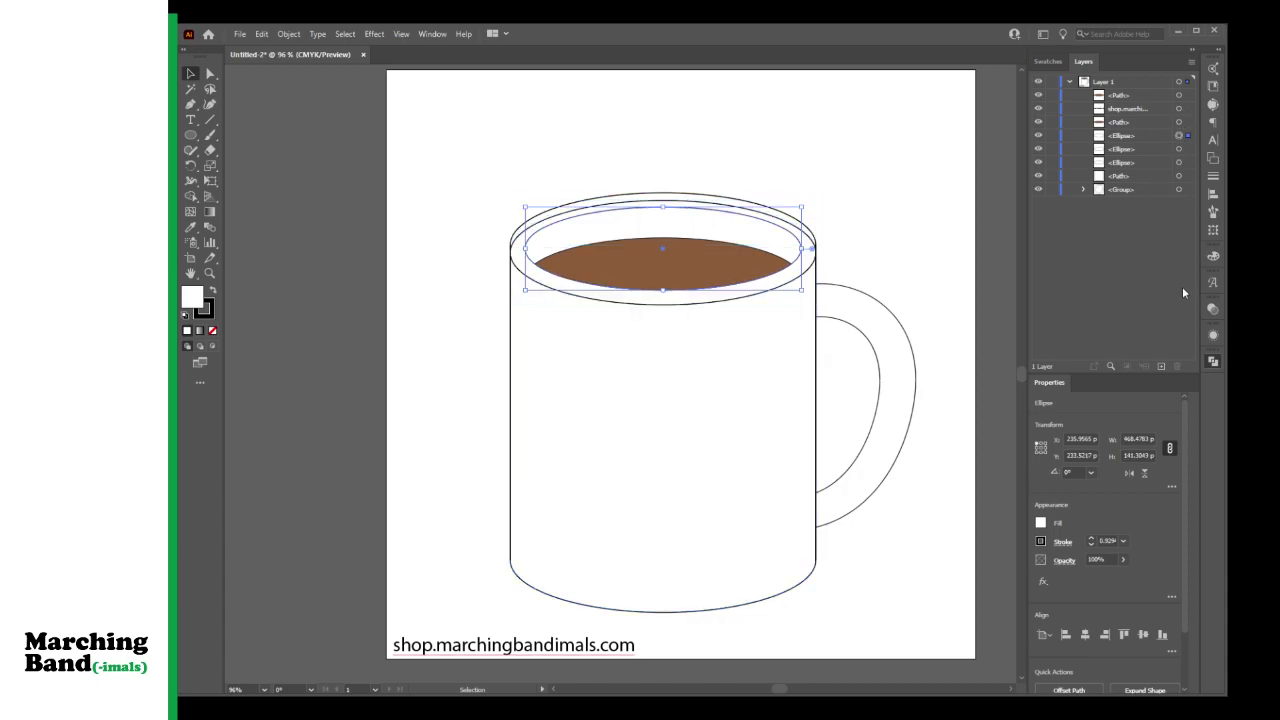
pyautogui.click(1179, 149)
pyautogui.keyDown('shift'); pyautogui.click(1179, 162); pyautogui.keyUp('shift')
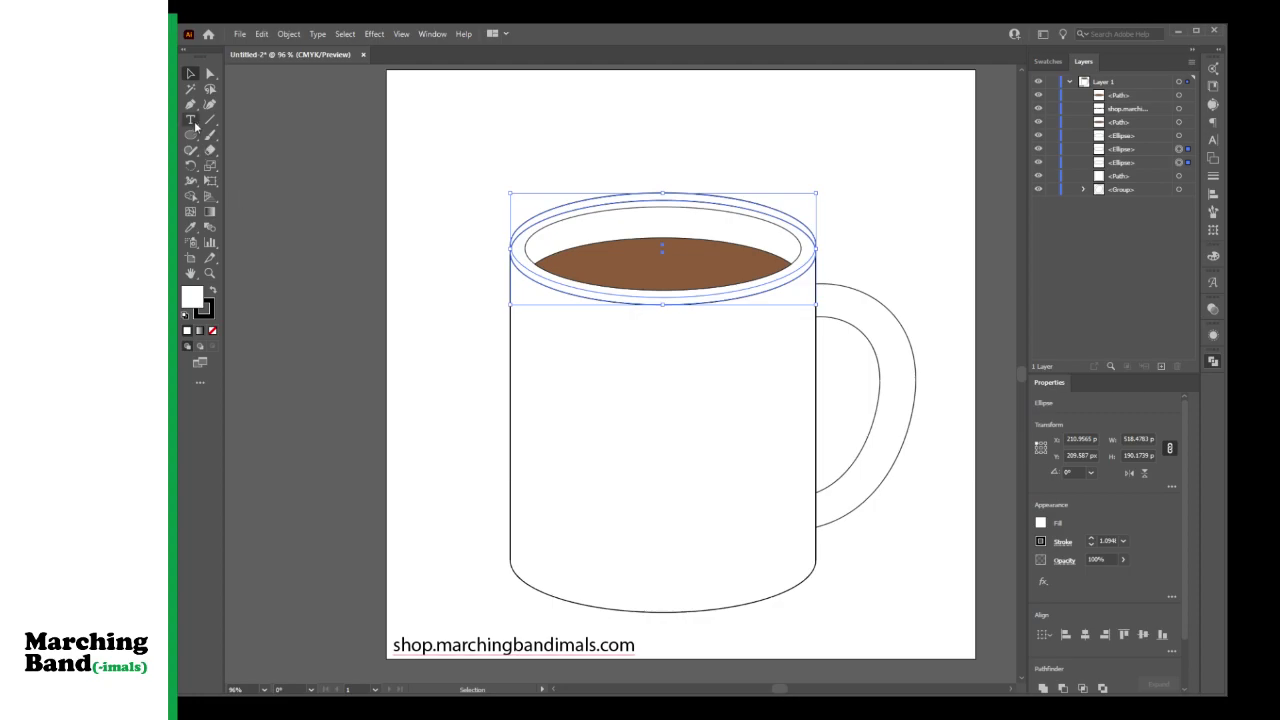
pyautogui.click(190, 196)
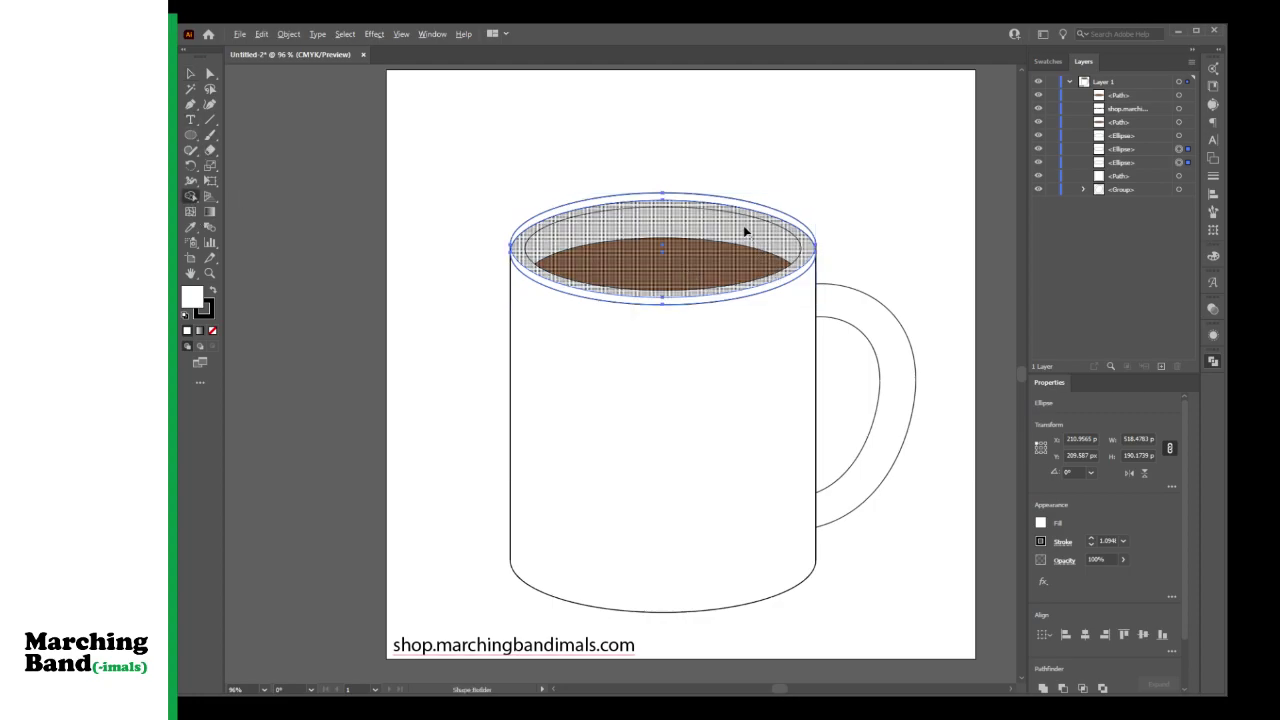
pyautogui.click(743, 225)
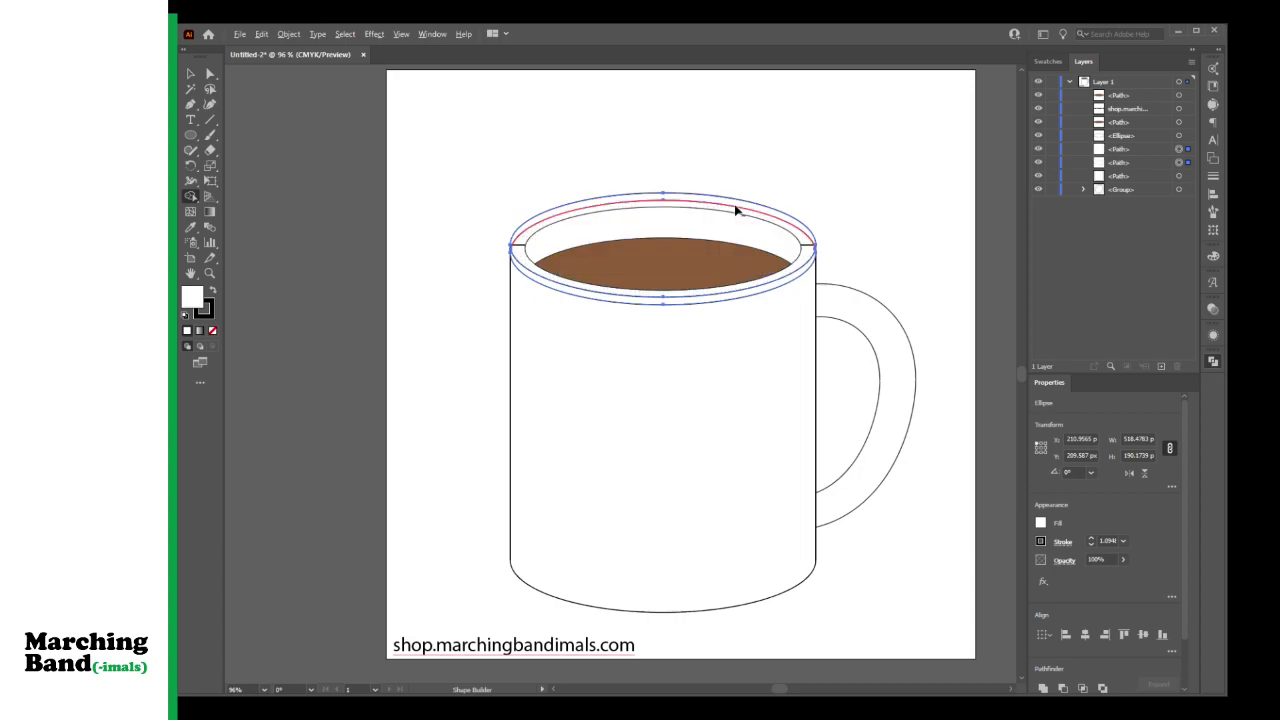
pyautogui.keyDown('alt'); pyautogui.click(745, 206); pyautogui.keyUp('alt')
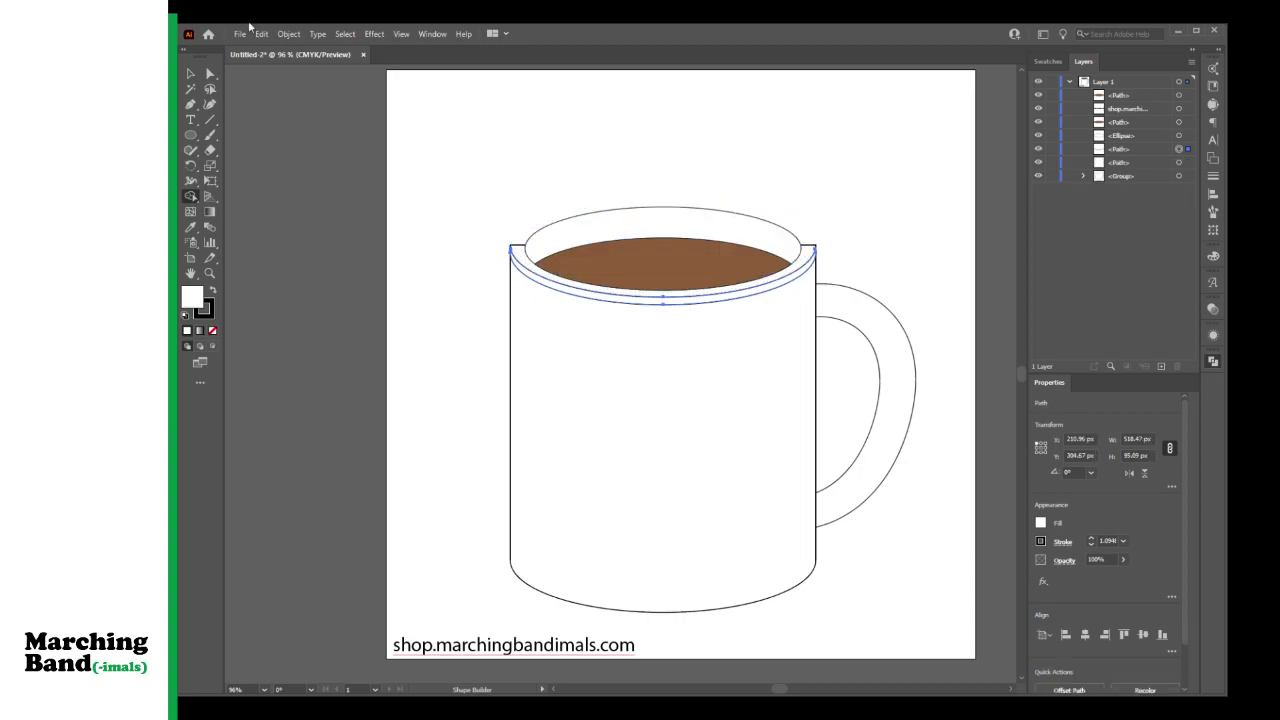
# Step: Undo both Shape Builder edits on the outer rim ellipses and deselect everything
pyautogui.hotkey('ctrl', 'z')
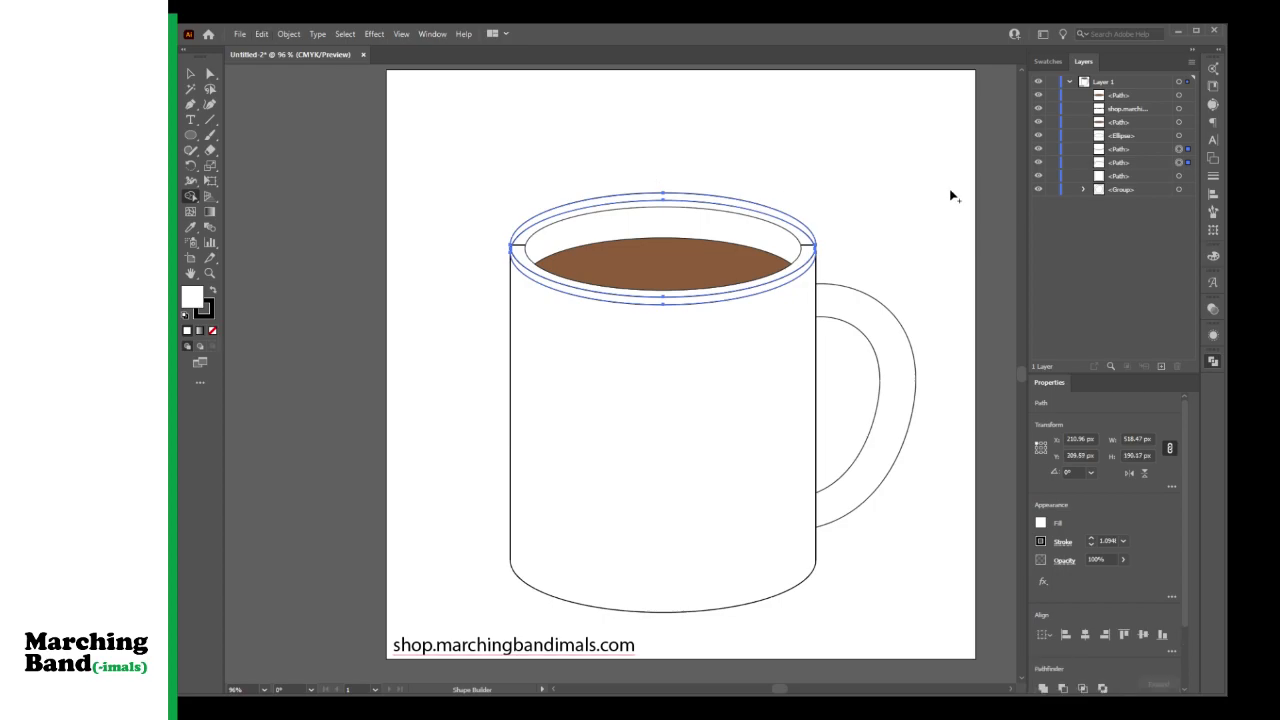
pyautogui.hotkey('ctrl', 'z')
pyautogui.press('v')
pyautogui.click(368, 156)
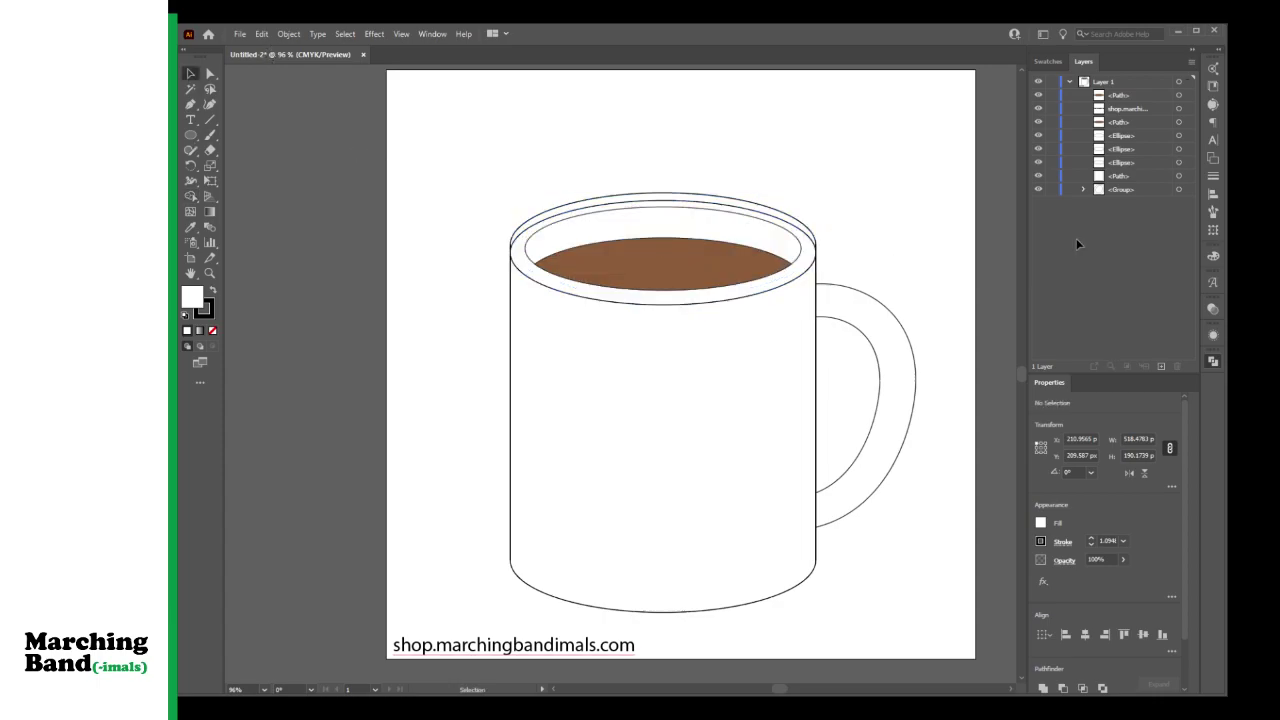
# Step: Examine the three rim ellipses one by one to tell the lowered outer copy from the originals
pyautogui.click(1179, 150)
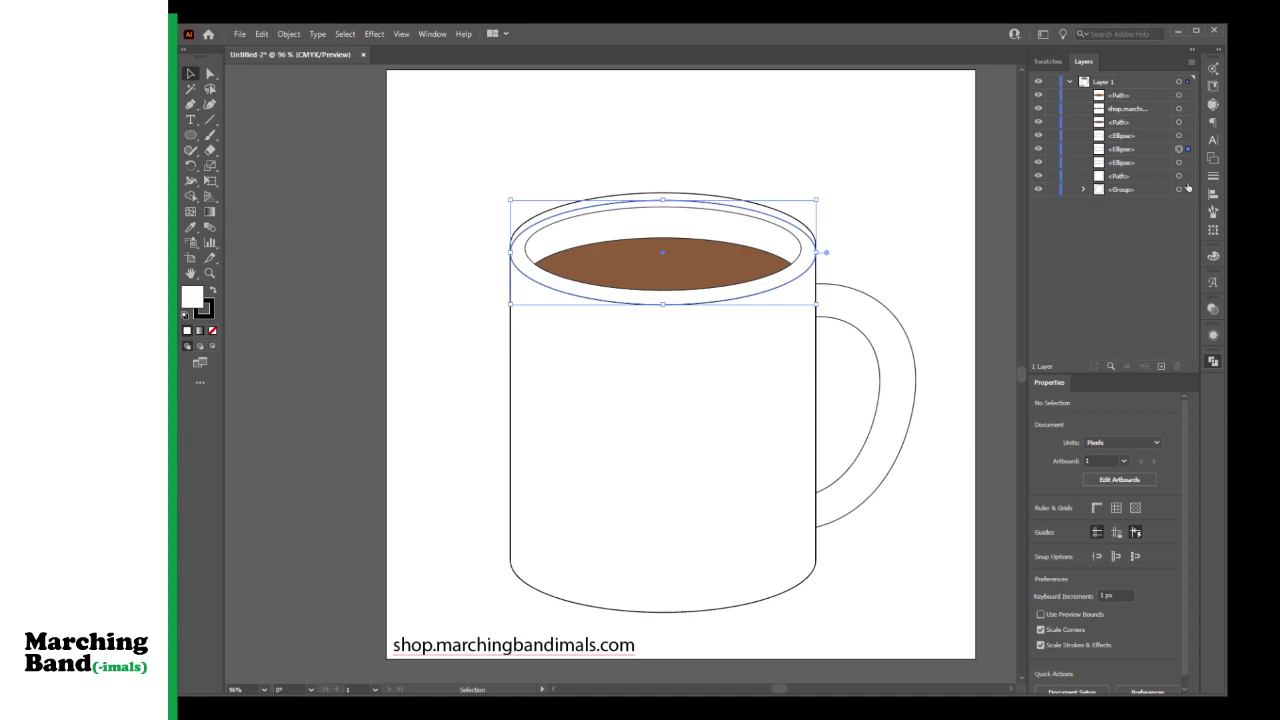
pyautogui.click(1180, 162)
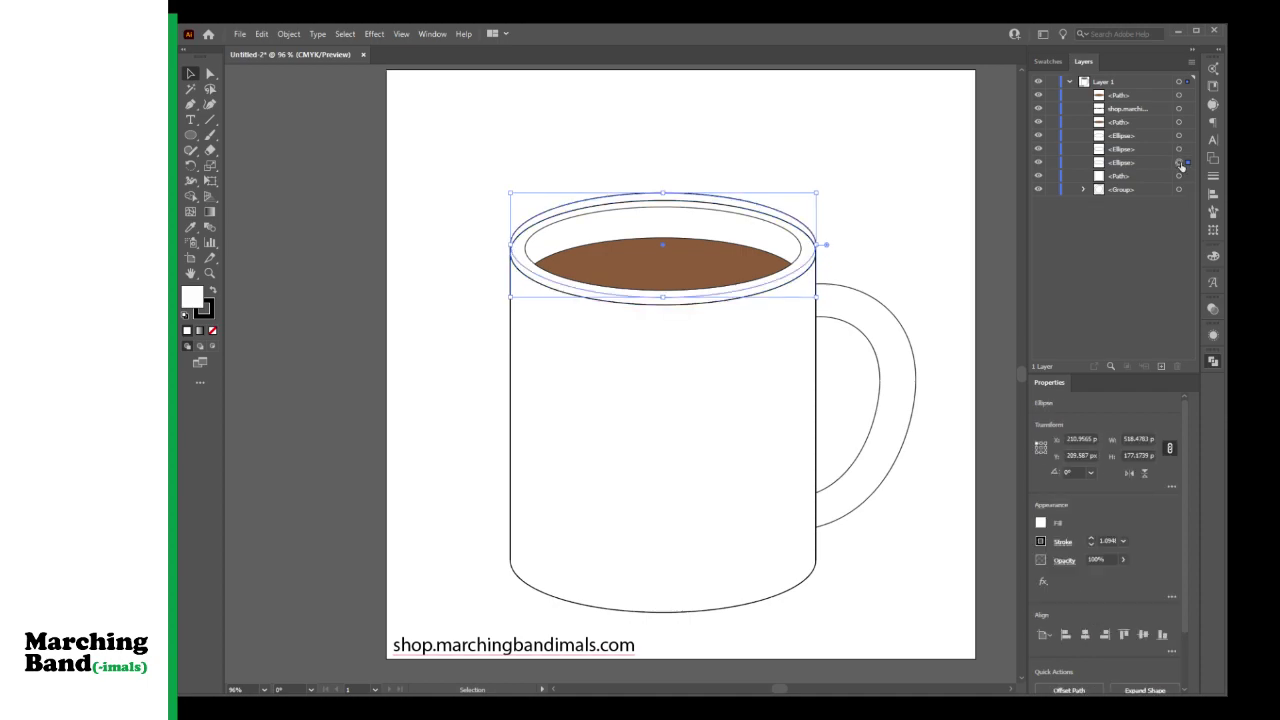
pyautogui.click(1159, 162)
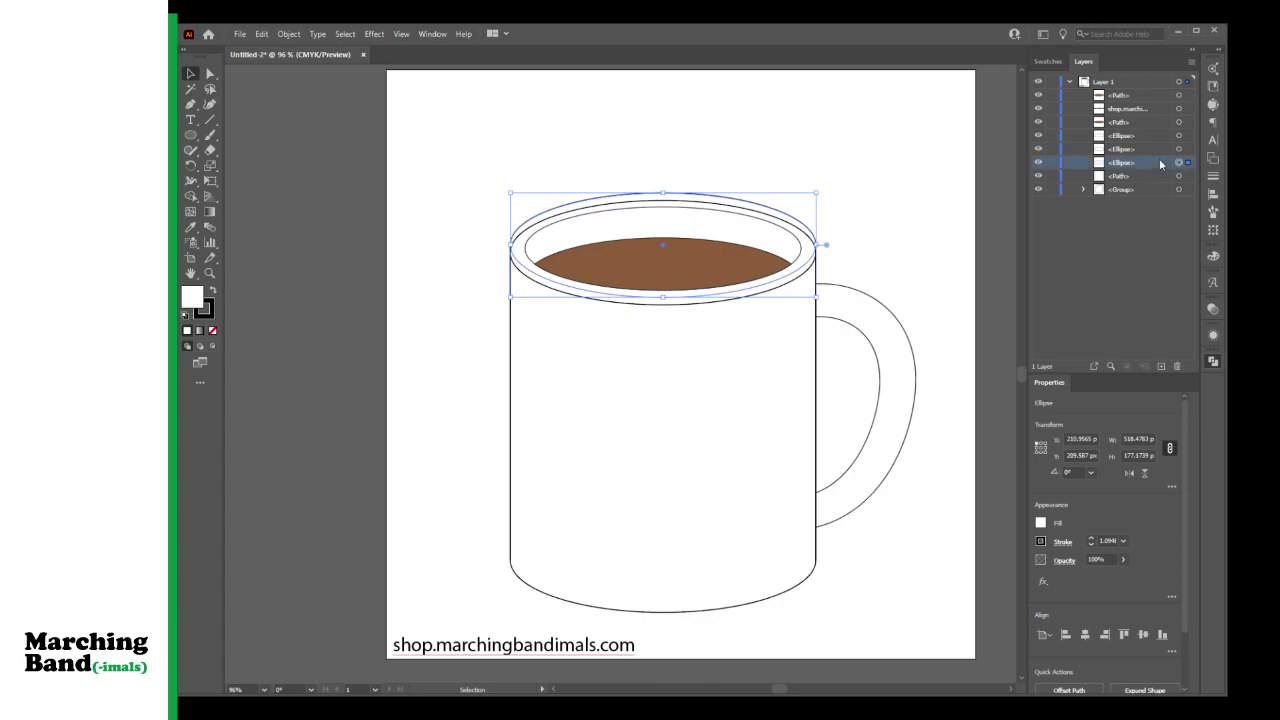
pyautogui.click(1179, 136)
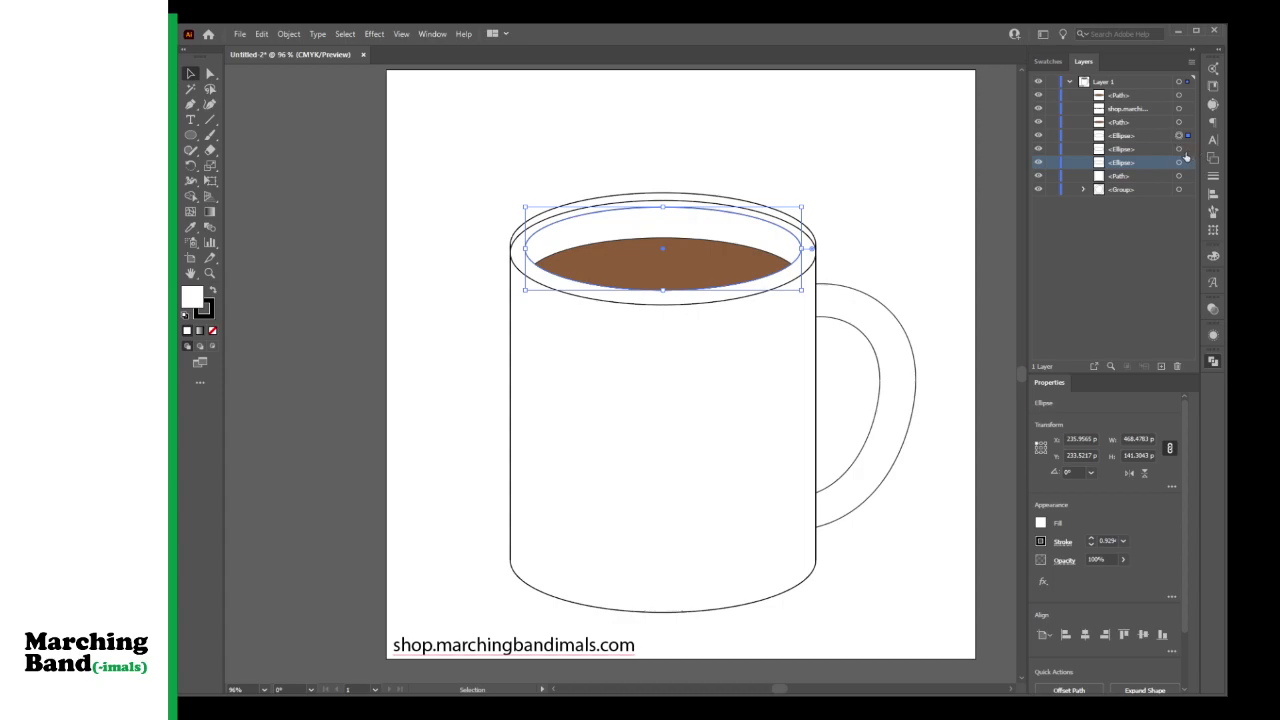
pyautogui.click(1179, 149)
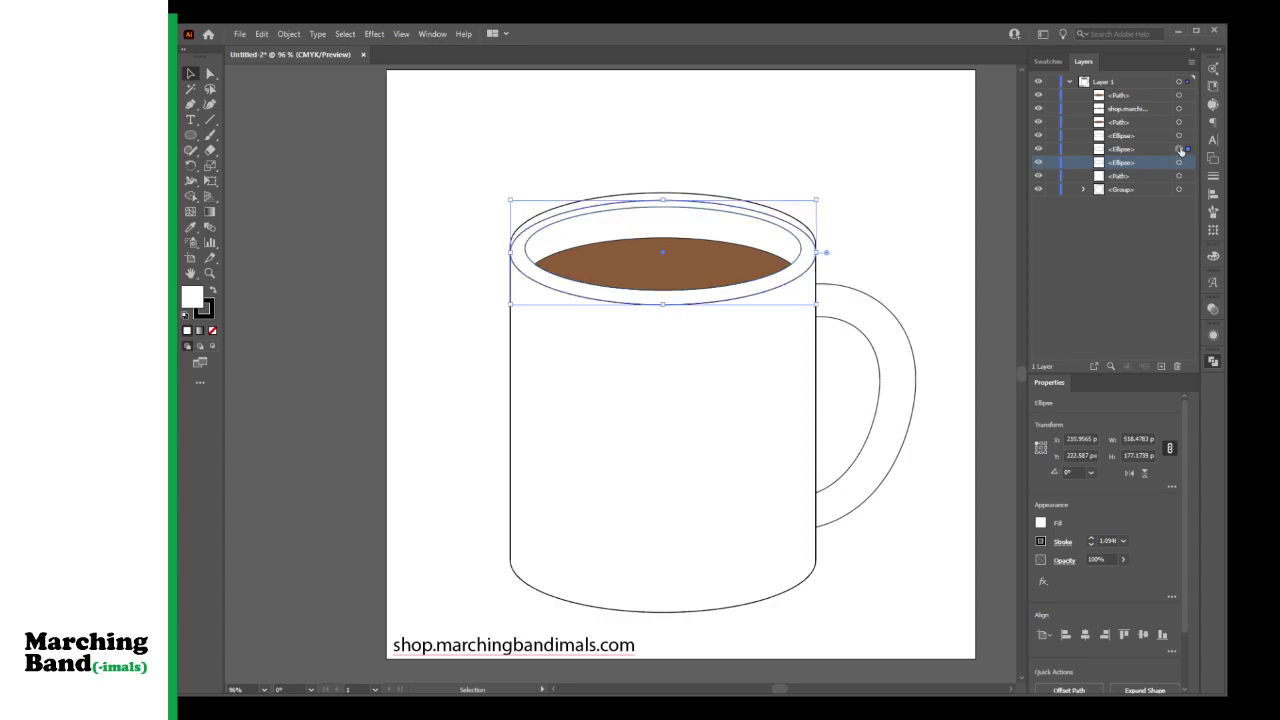
pyautogui.click(1179, 135)
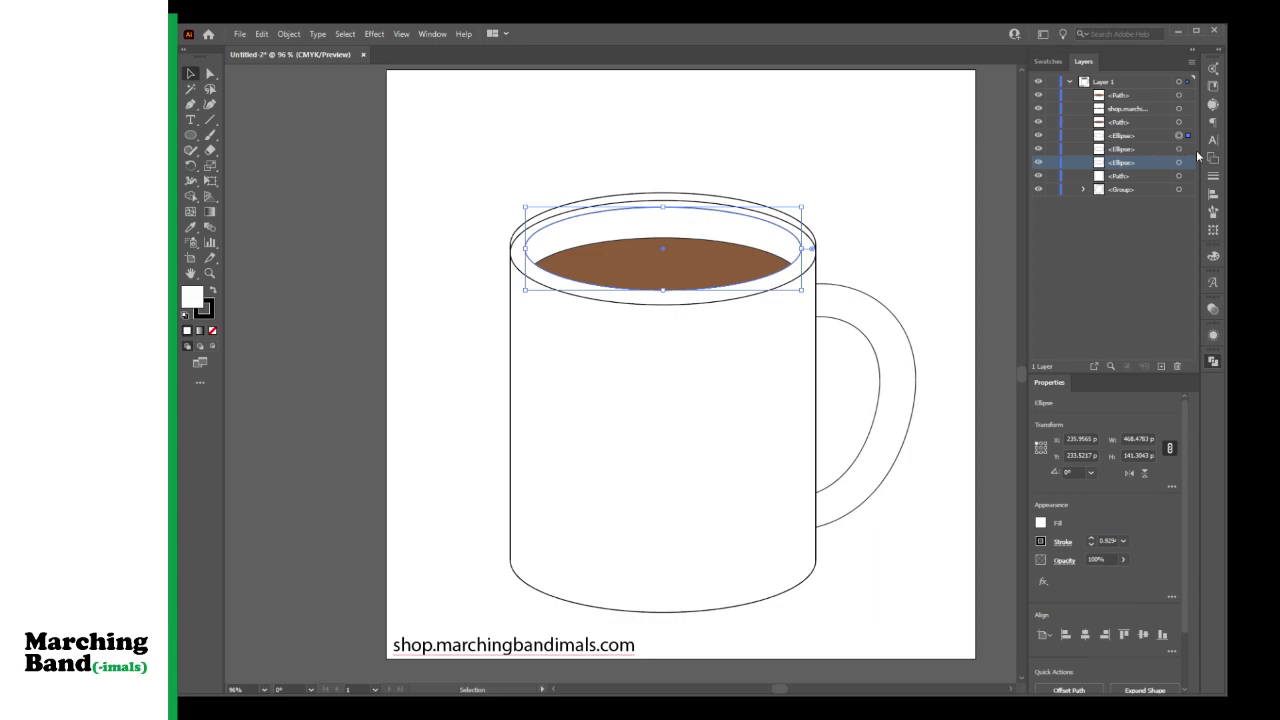
pyautogui.click(1181, 163)
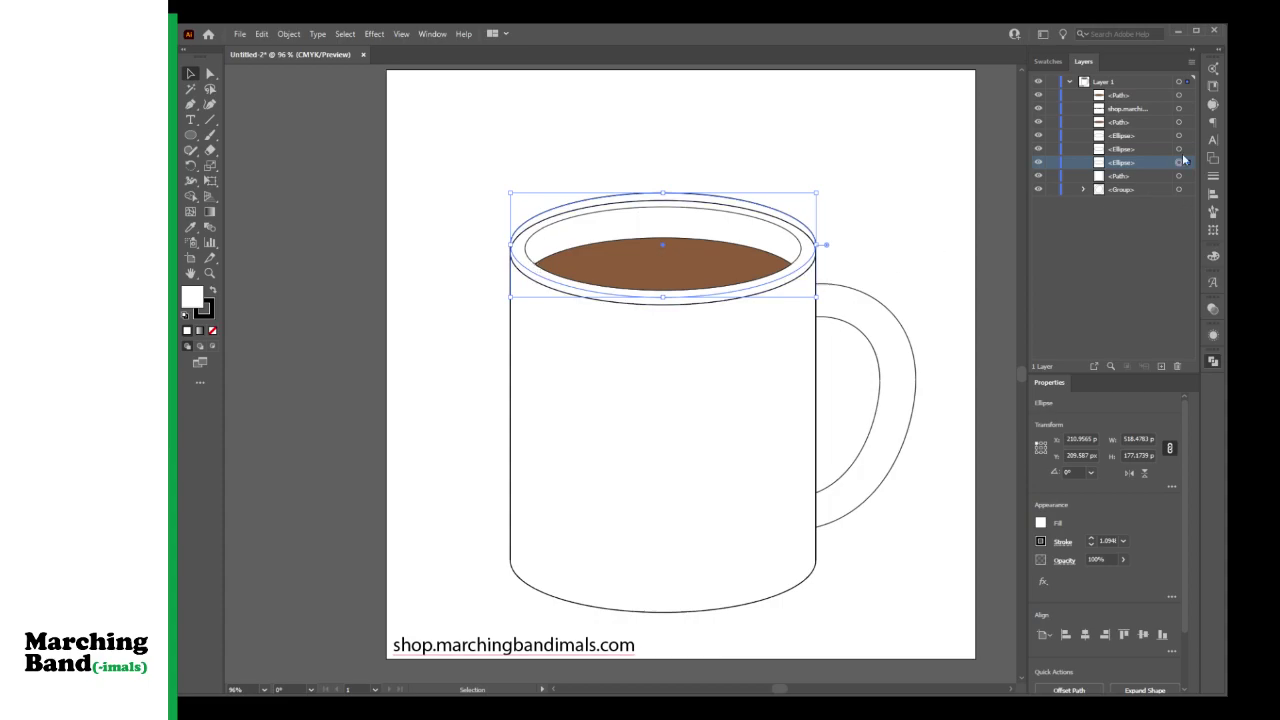
# Step: Delete the lowered rim copy's uppermost anchor point, cut the path at its left and right anchors, and delete the upper arc
pyautogui.click(1179, 149)
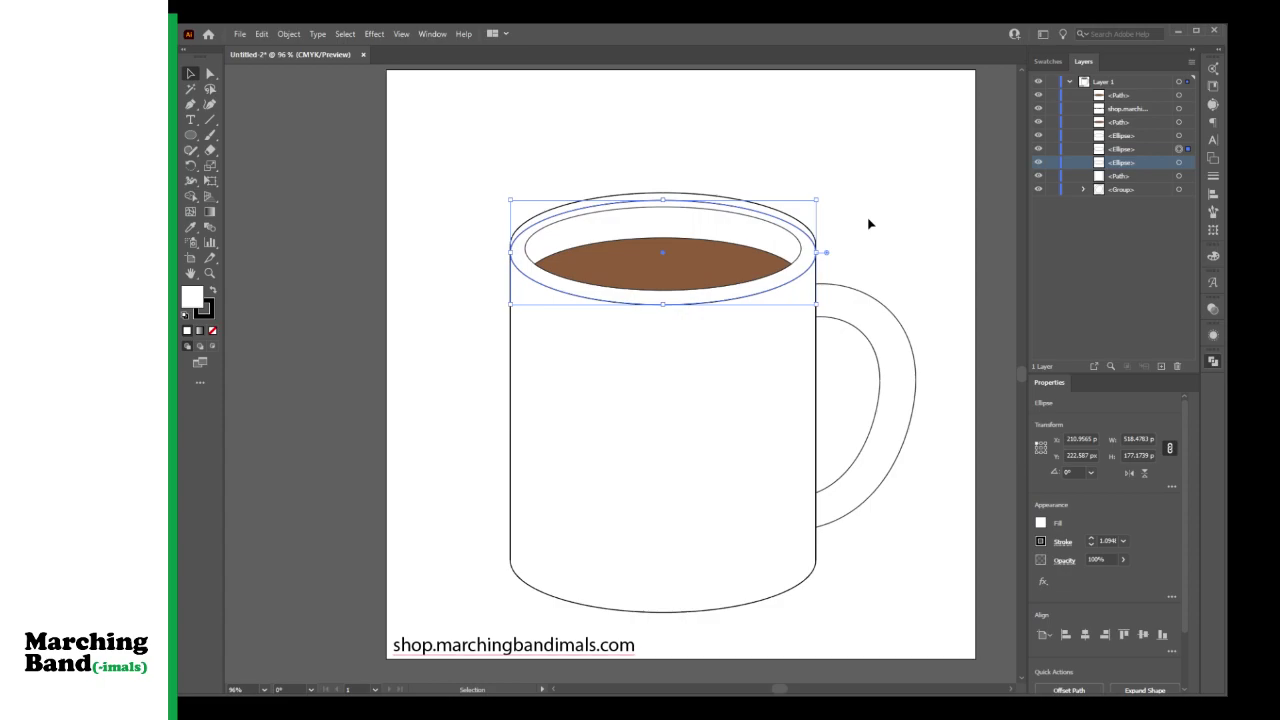
pyautogui.click(191, 107)
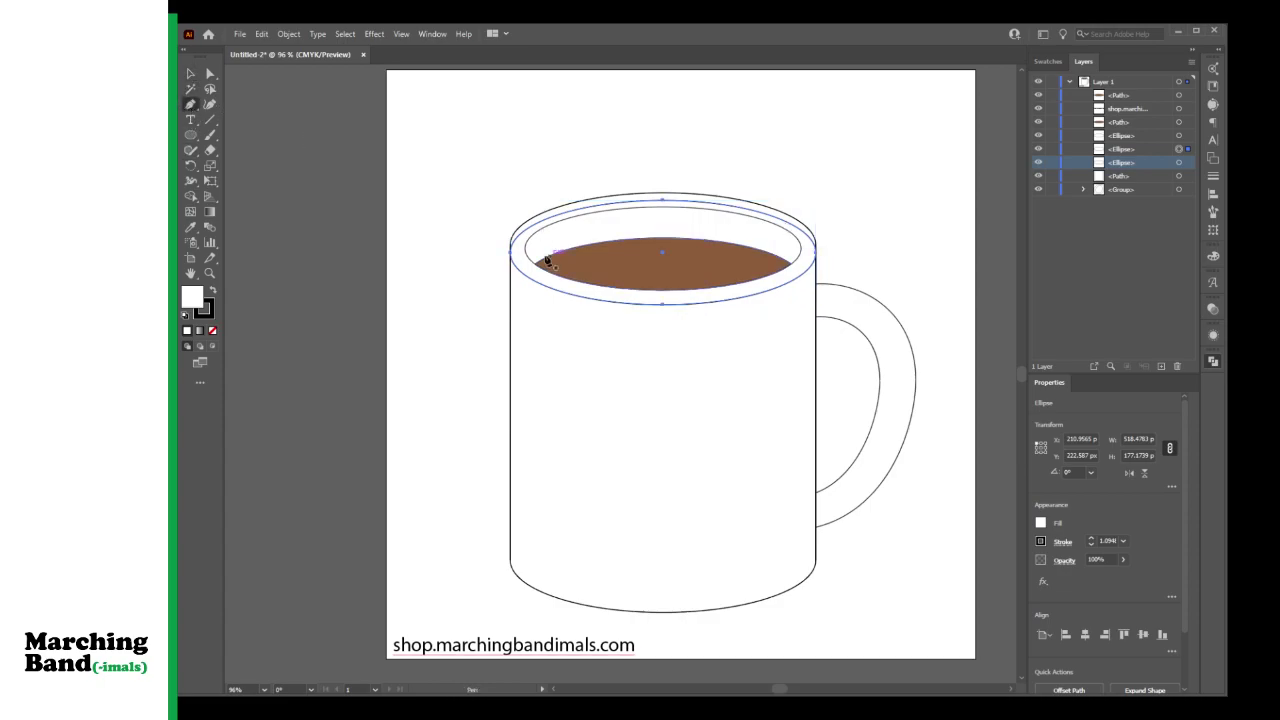
pyautogui.click(667, 205)
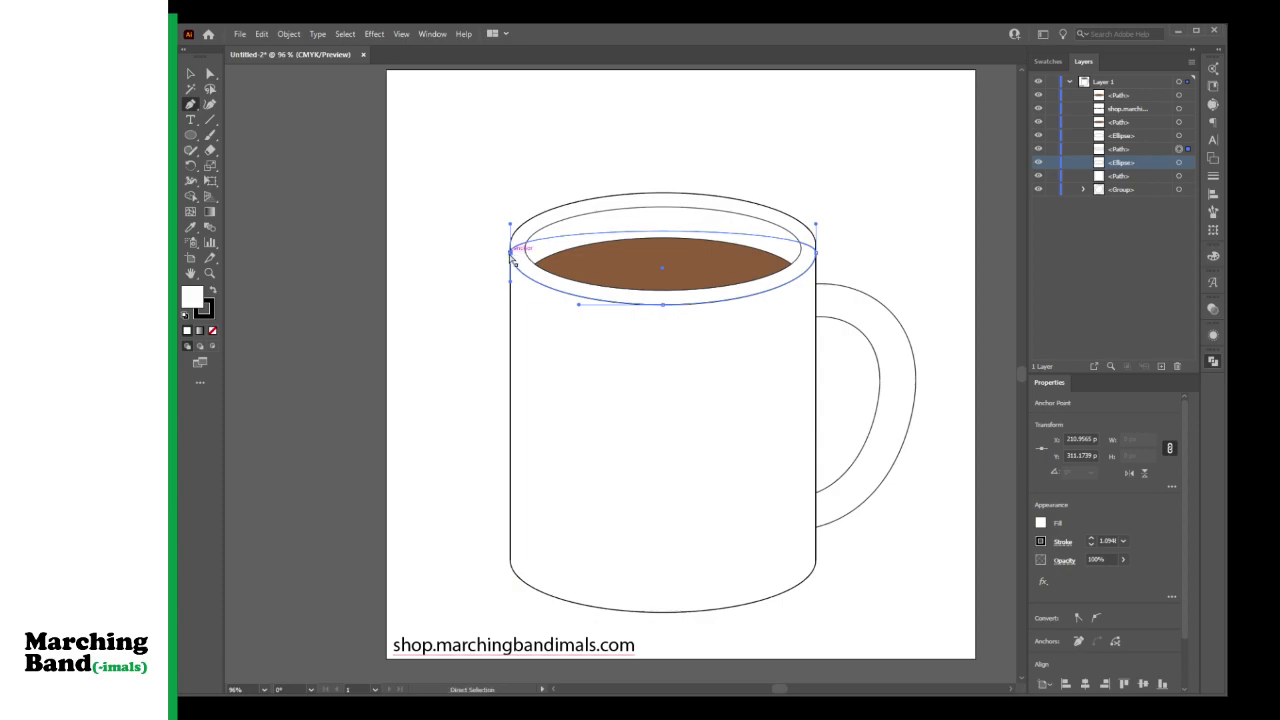
pyautogui.click(1114, 641)
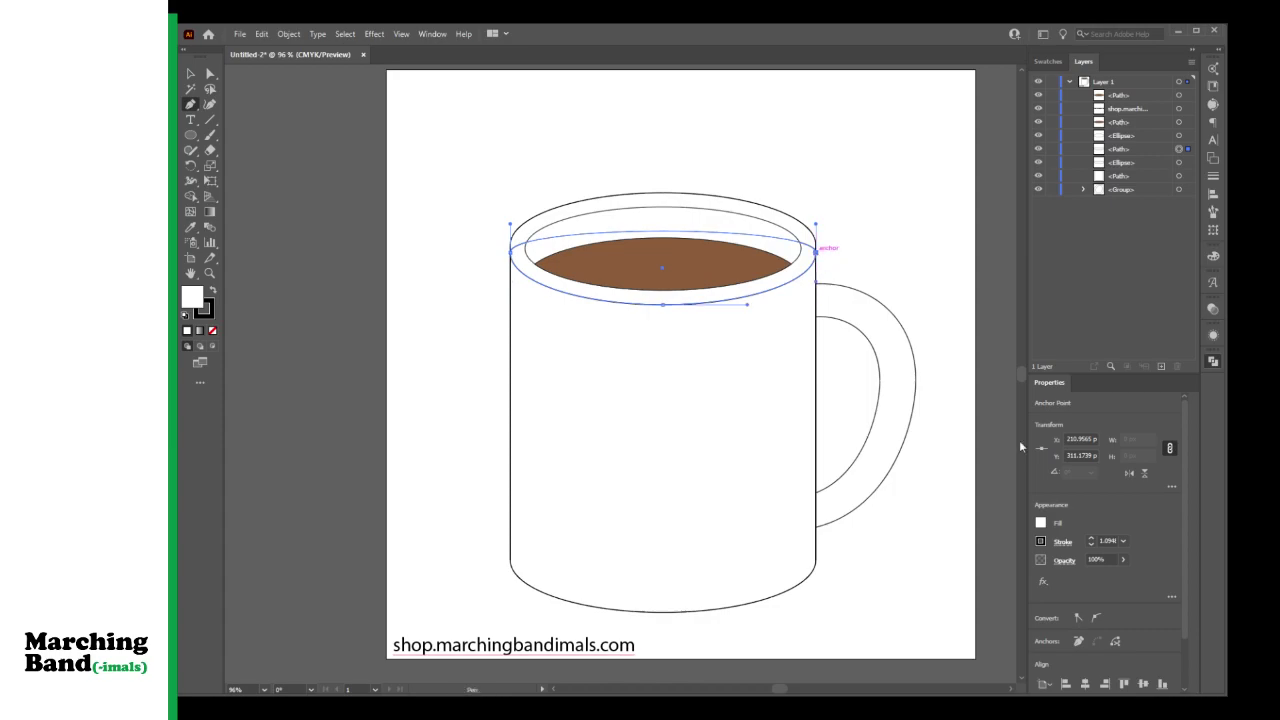
pyautogui.click(1115, 641)
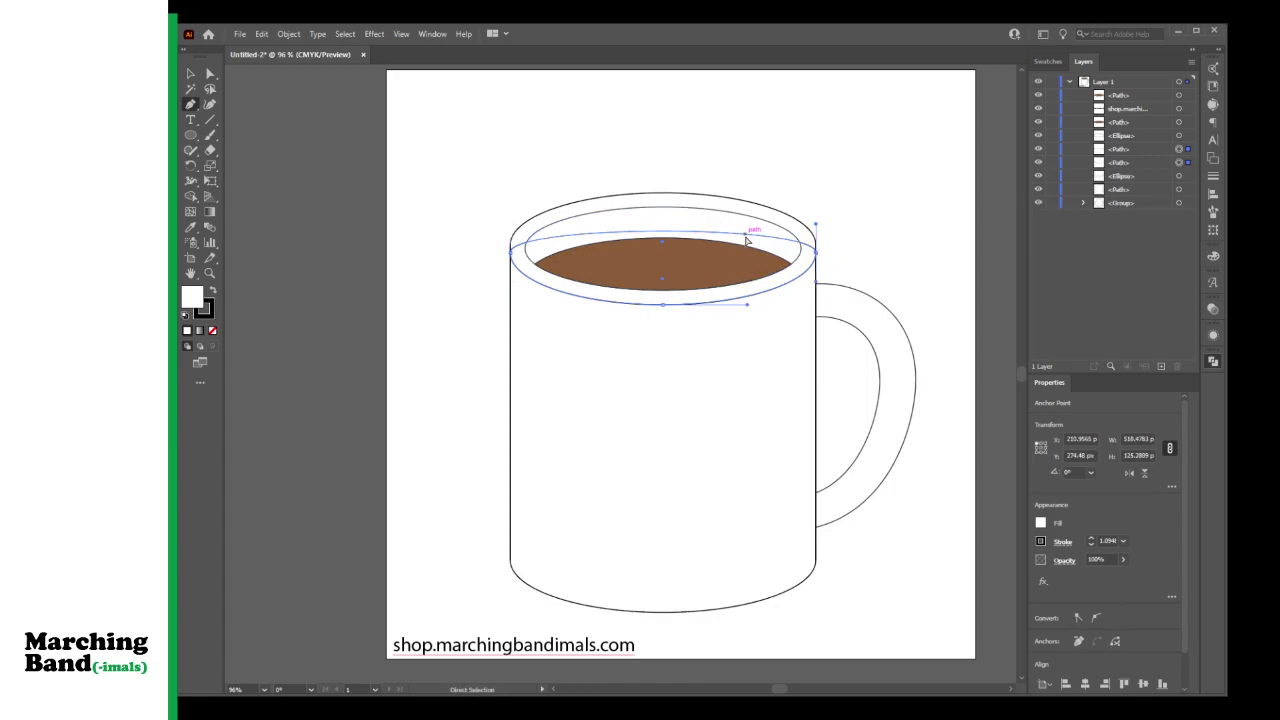
pyautogui.press('Delete')
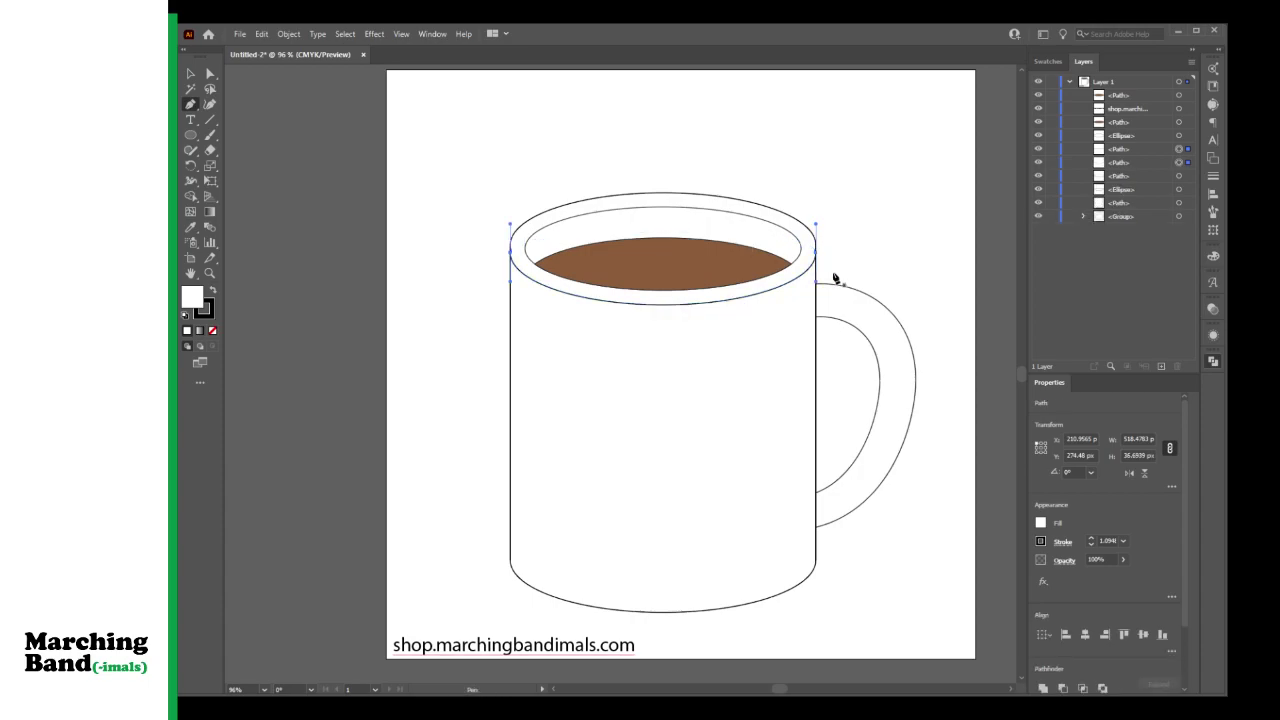
# Step: Delete the two stray single-point paths left at the ends of the lower rim arc
pyautogui.press('v')
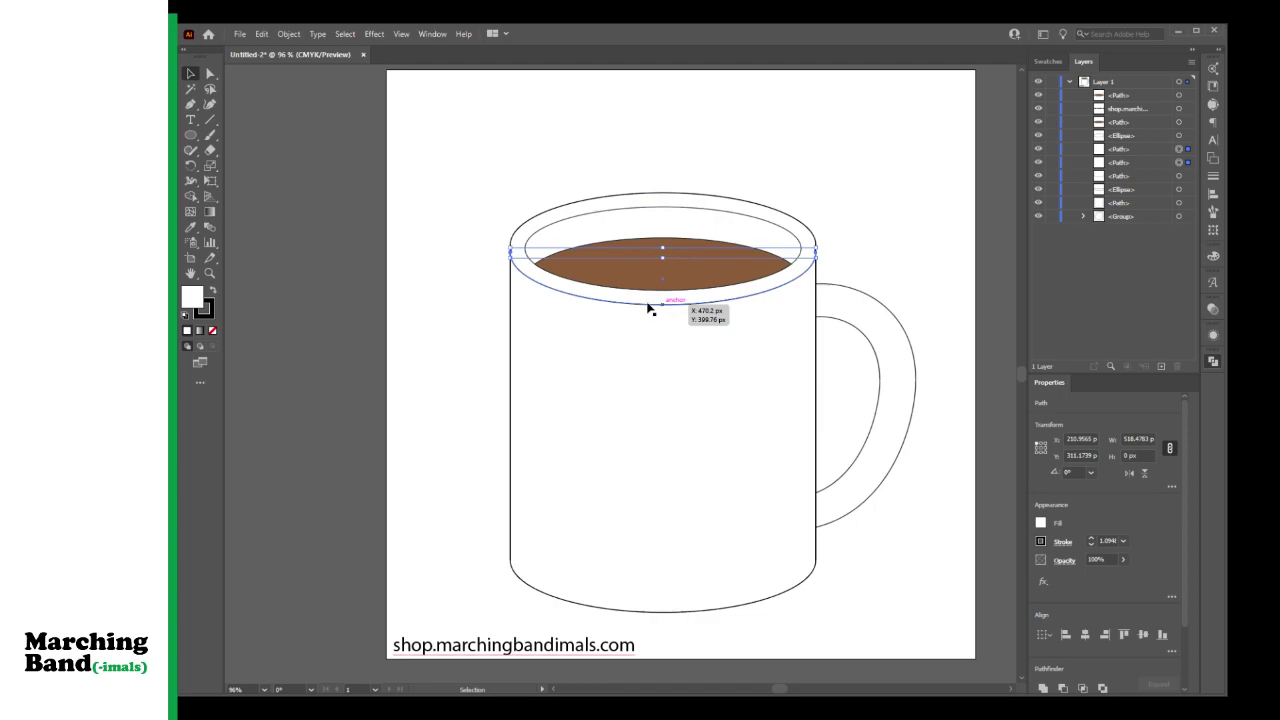
pyautogui.click(190, 104)
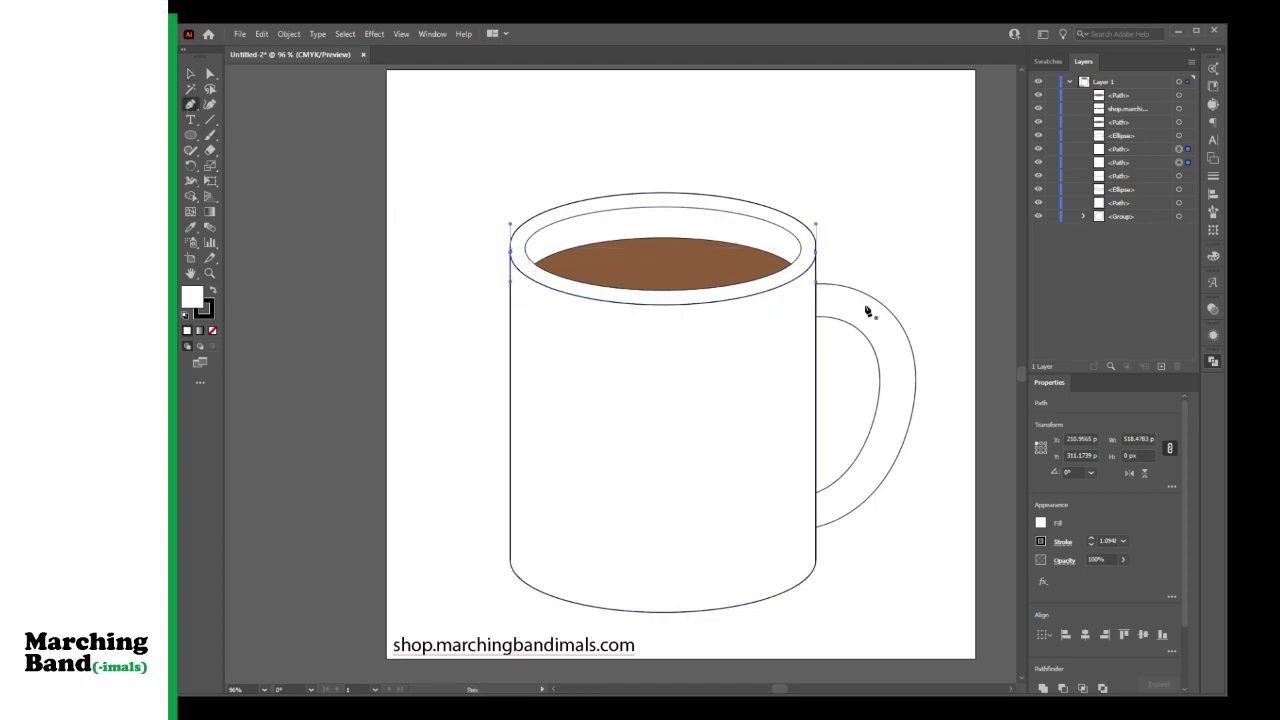
pyautogui.click(1180, 163)
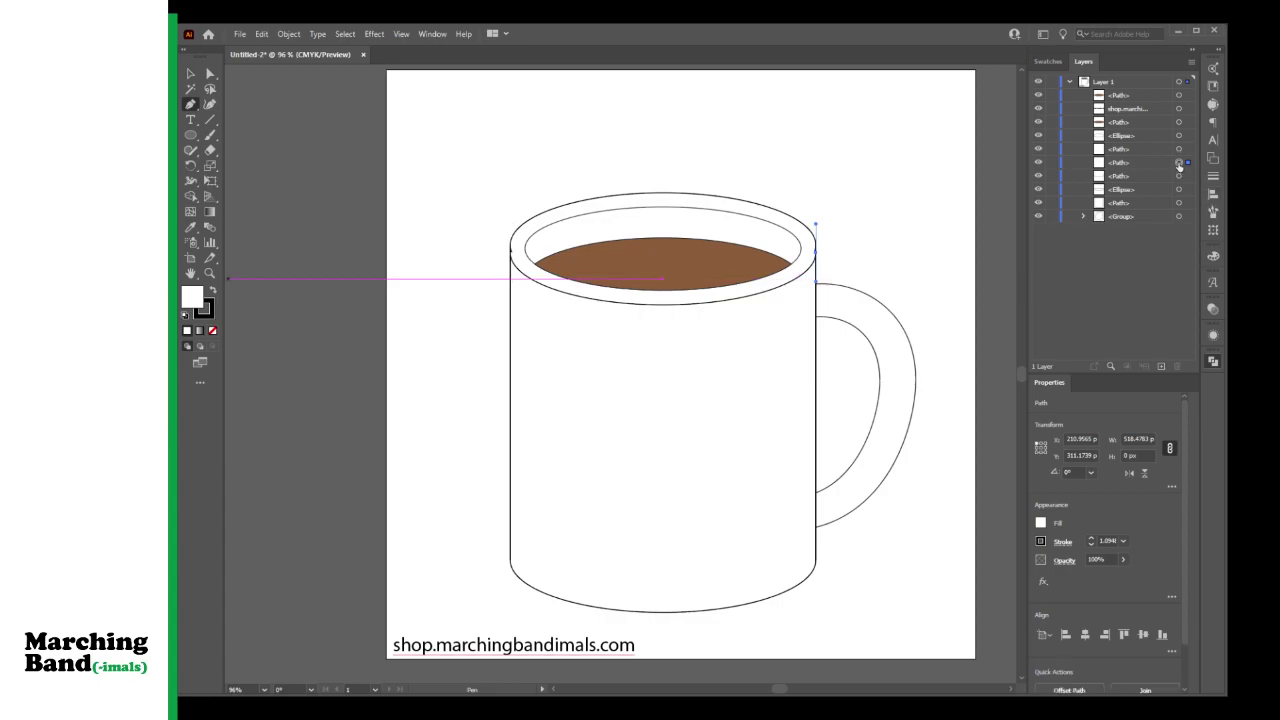
pyautogui.click(1179, 149)
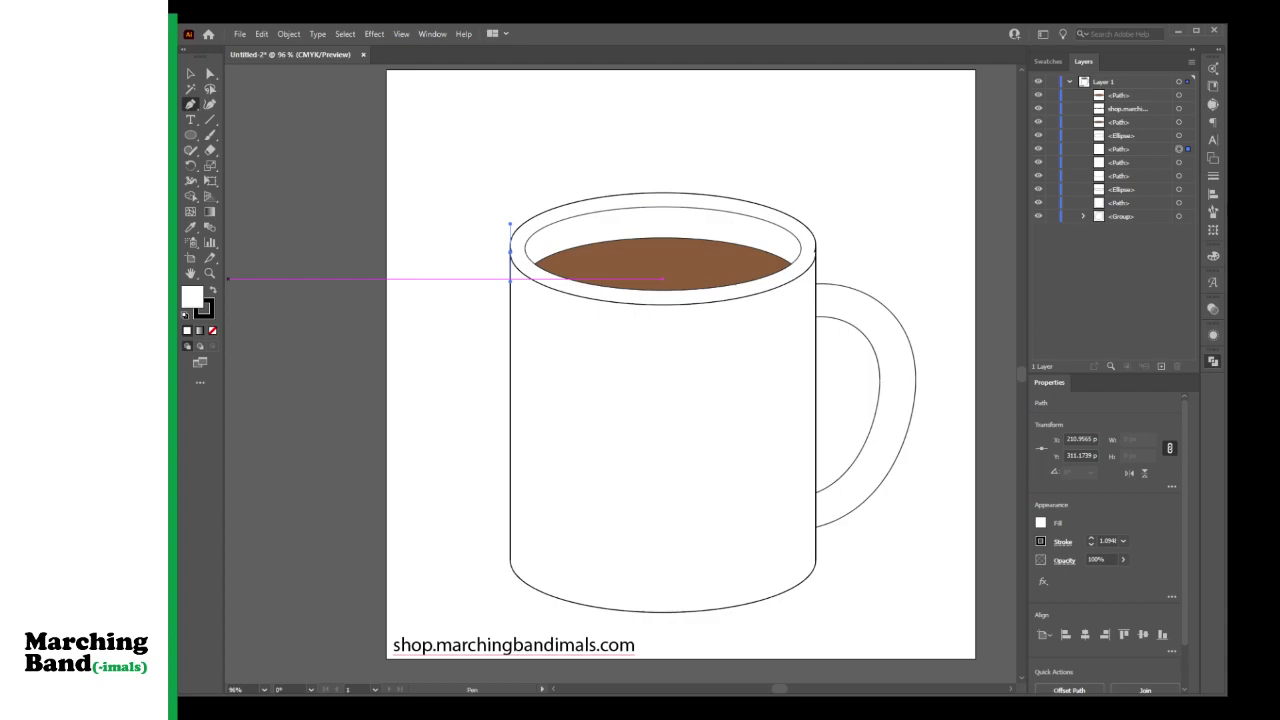
pyautogui.press('Delete')
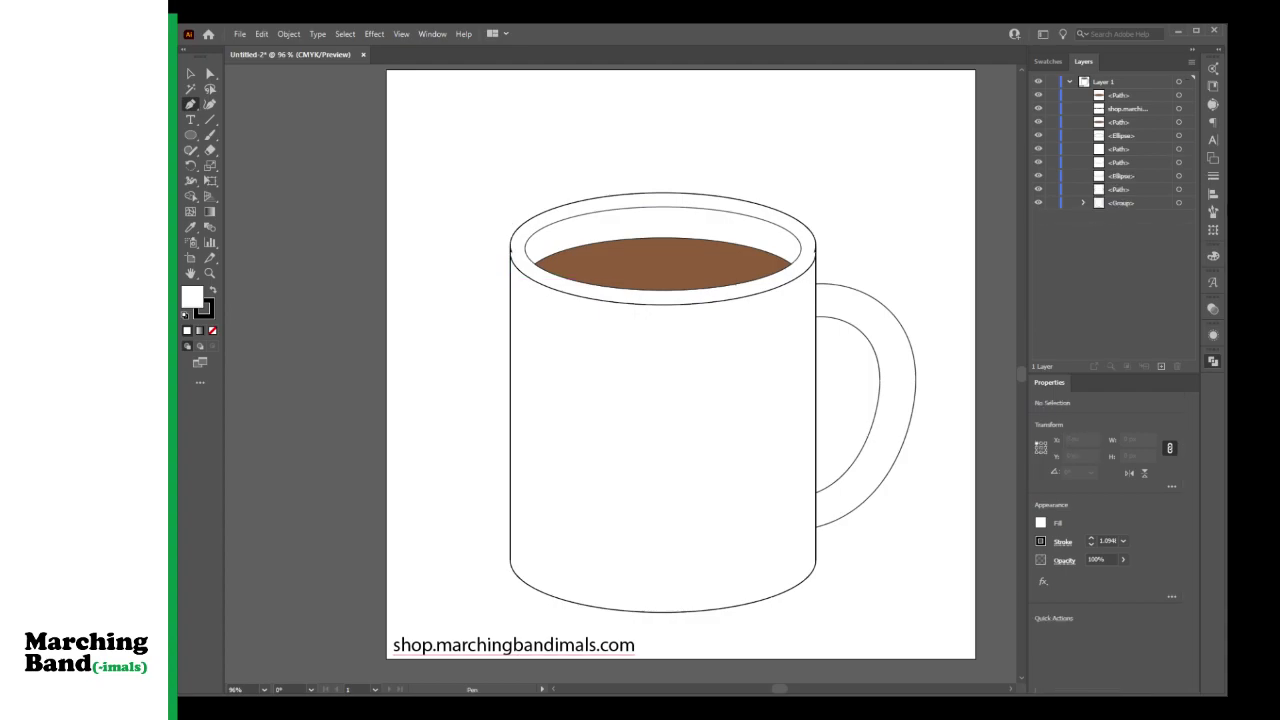
pyautogui.click(1179, 149)
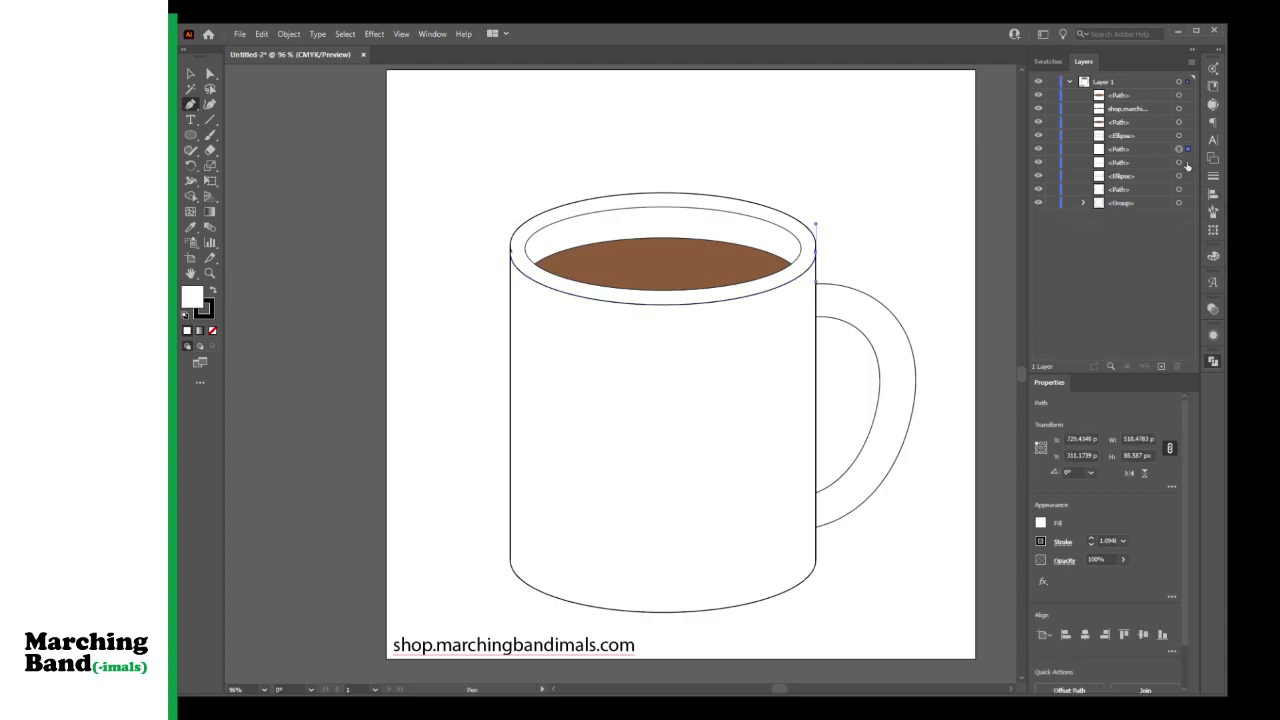
pyautogui.press('Delete')
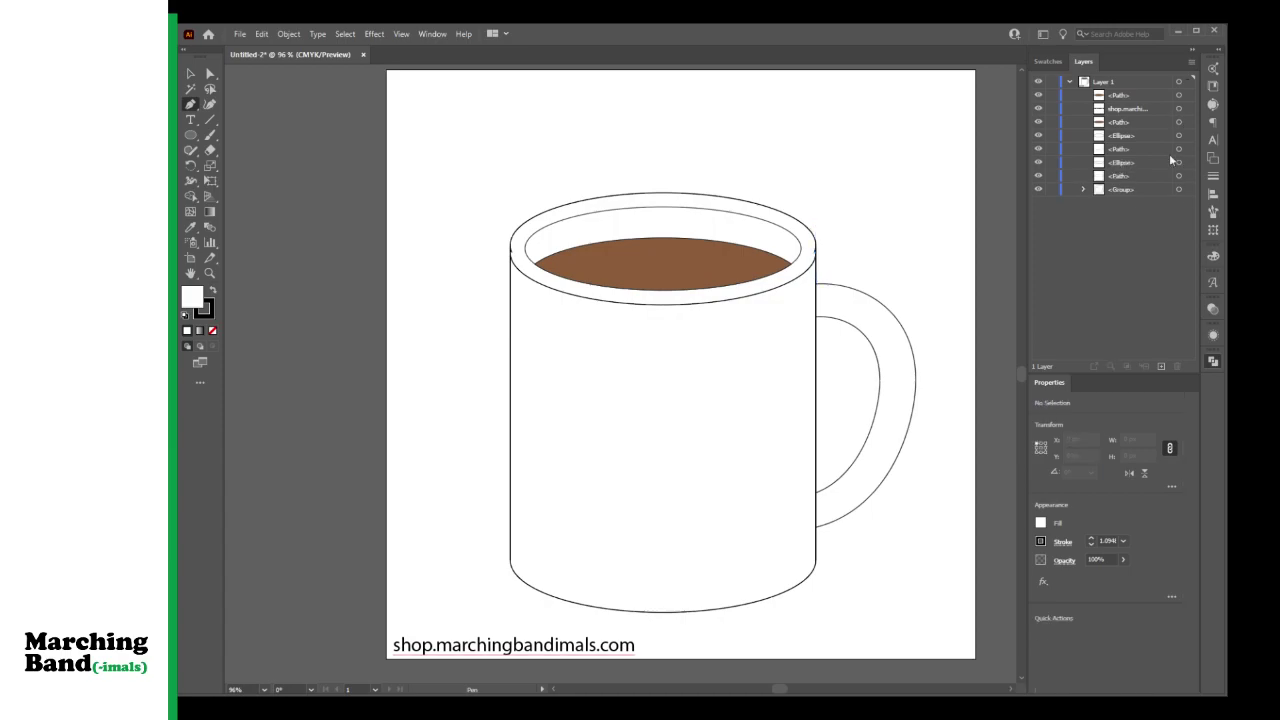
# Step: Shorten the lower rim arc by adding anchor points near both ends and removing the end points beyond them
pyautogui.click(1179, 149)
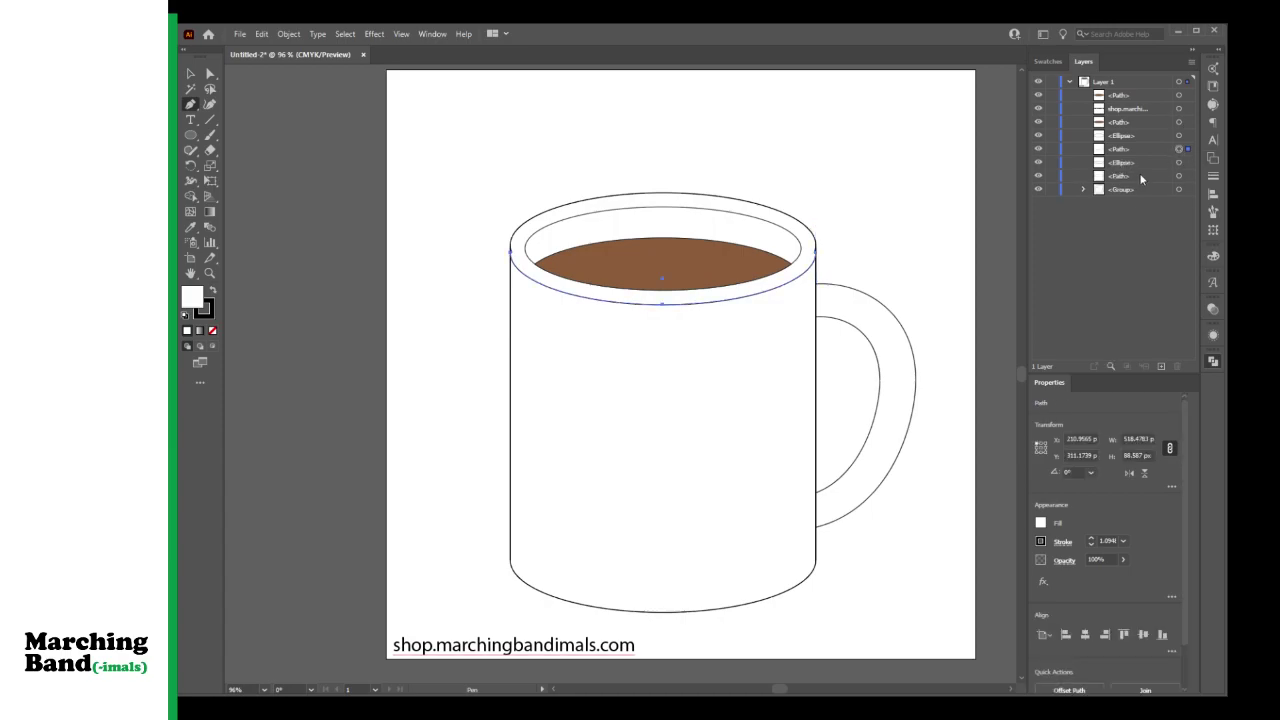
pyautogui.click(1128, 149)
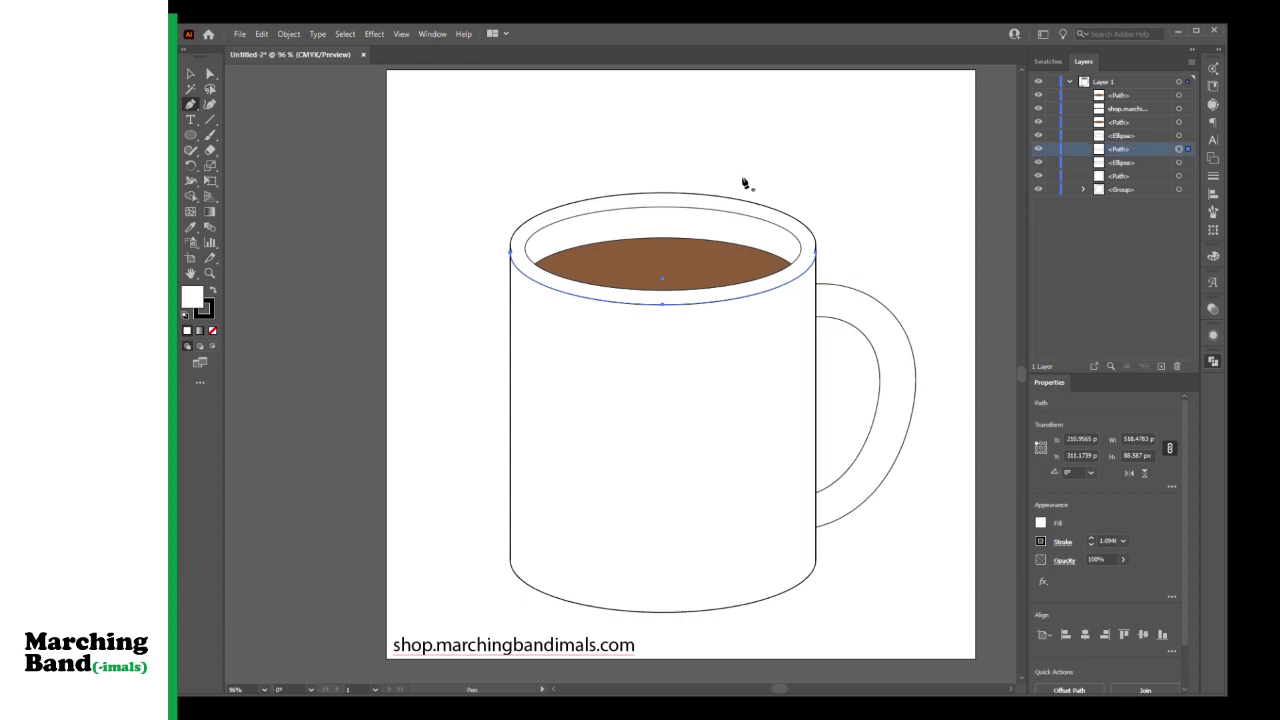
pyautogui.click(520, 279)
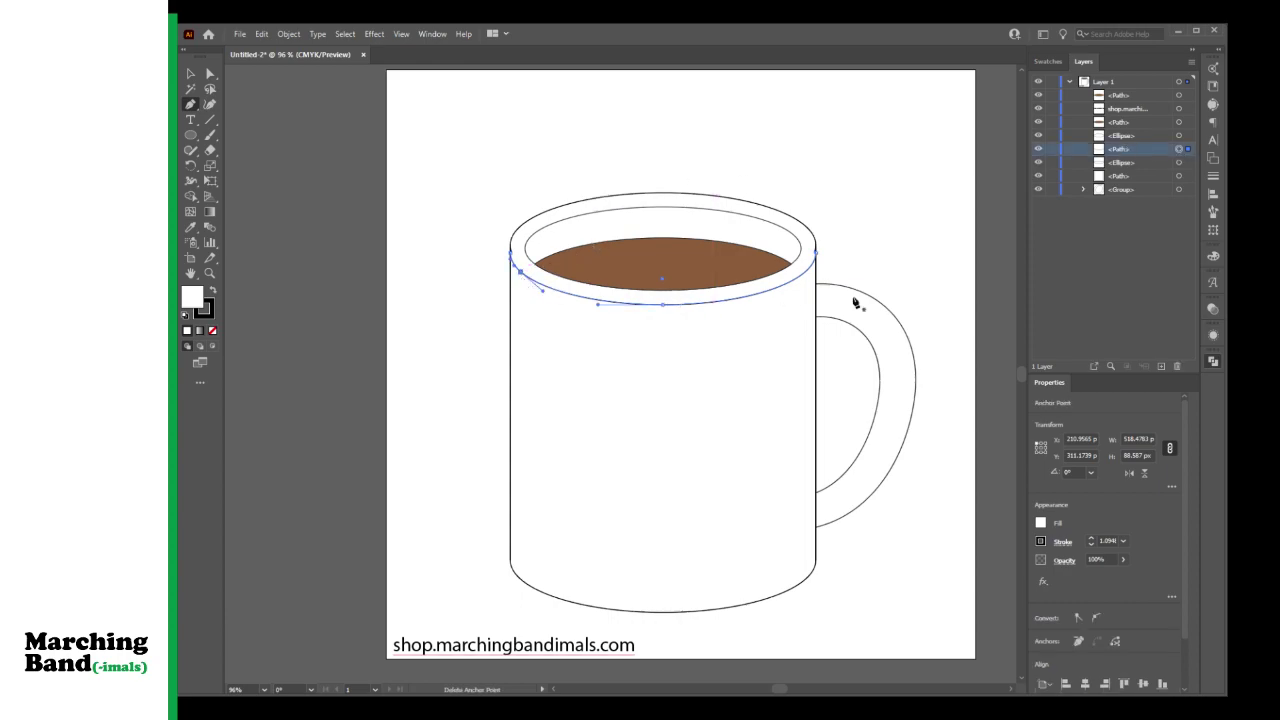
pyautogui.click(815, 252)
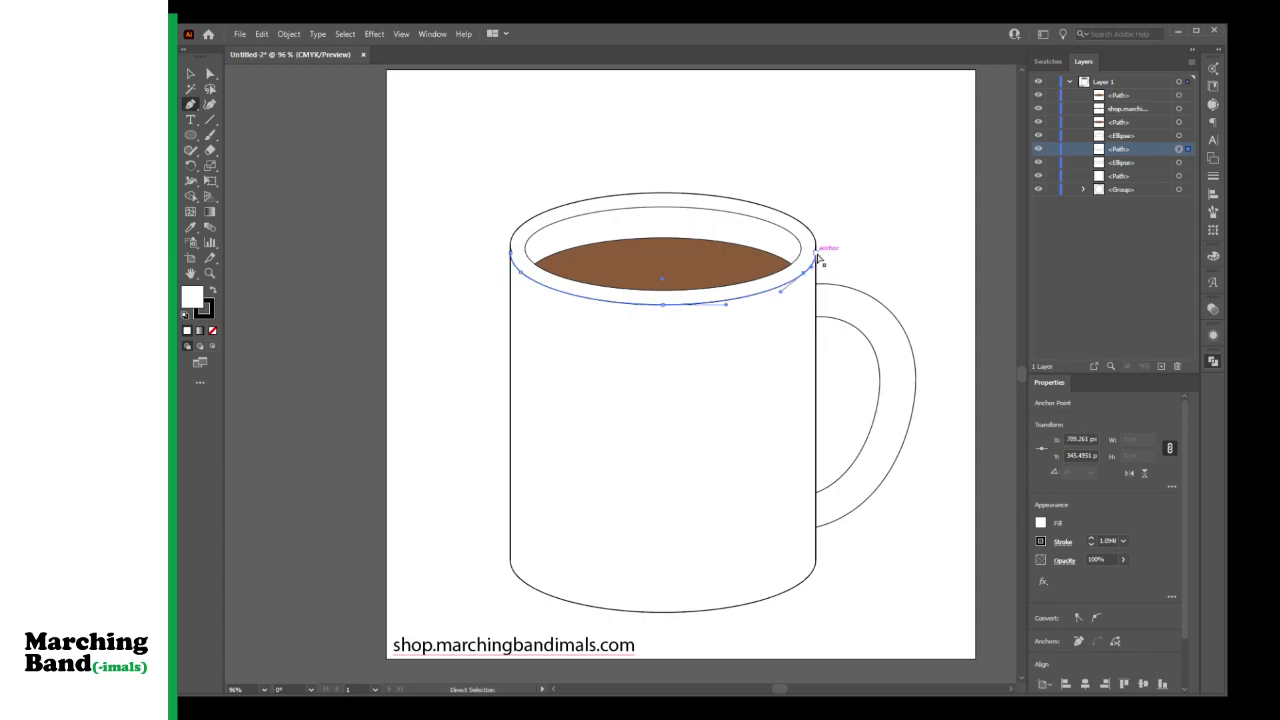
pyautogui.click(1116, 642)
pyautogui.click(511, 254)
pyautogui.click(1078, 643)
# Step: Trim both ends of the lower rim arc further by adding anchor points just inside them and removing the outer end points
pyautogui.click(526, 281)
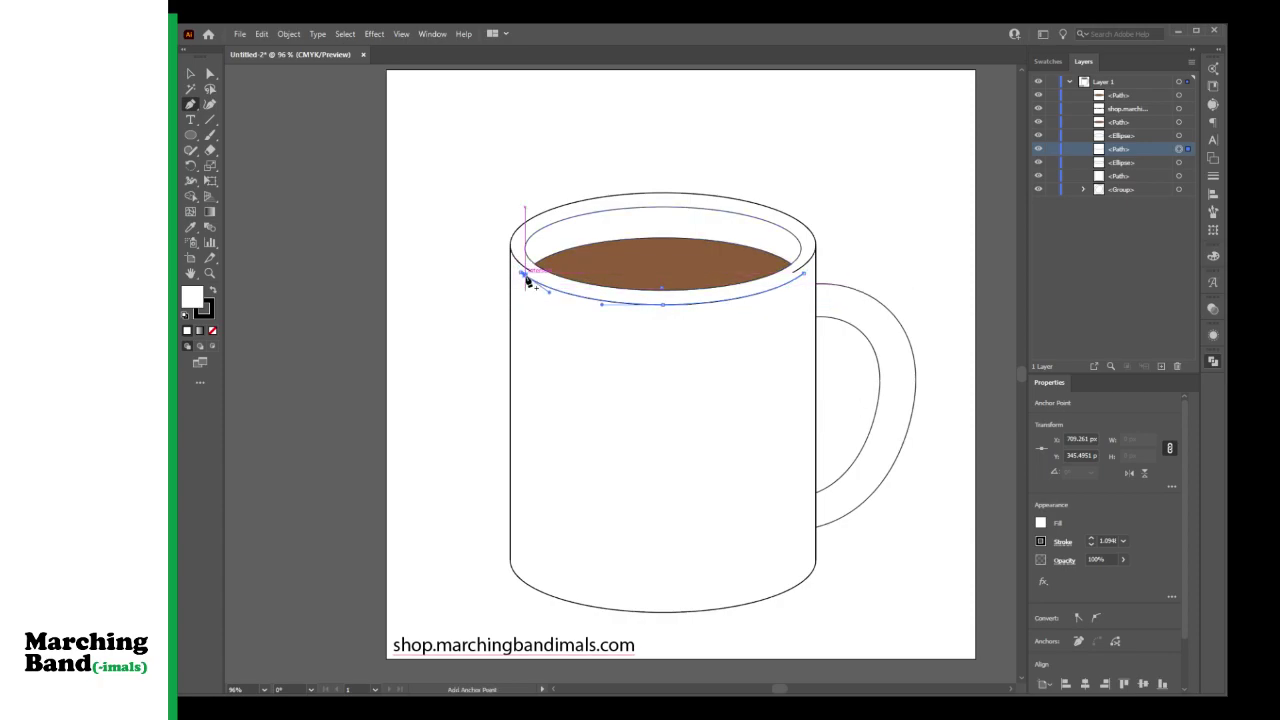
pyautogui.click(803, 279)
pyautogui.click(813, 280)
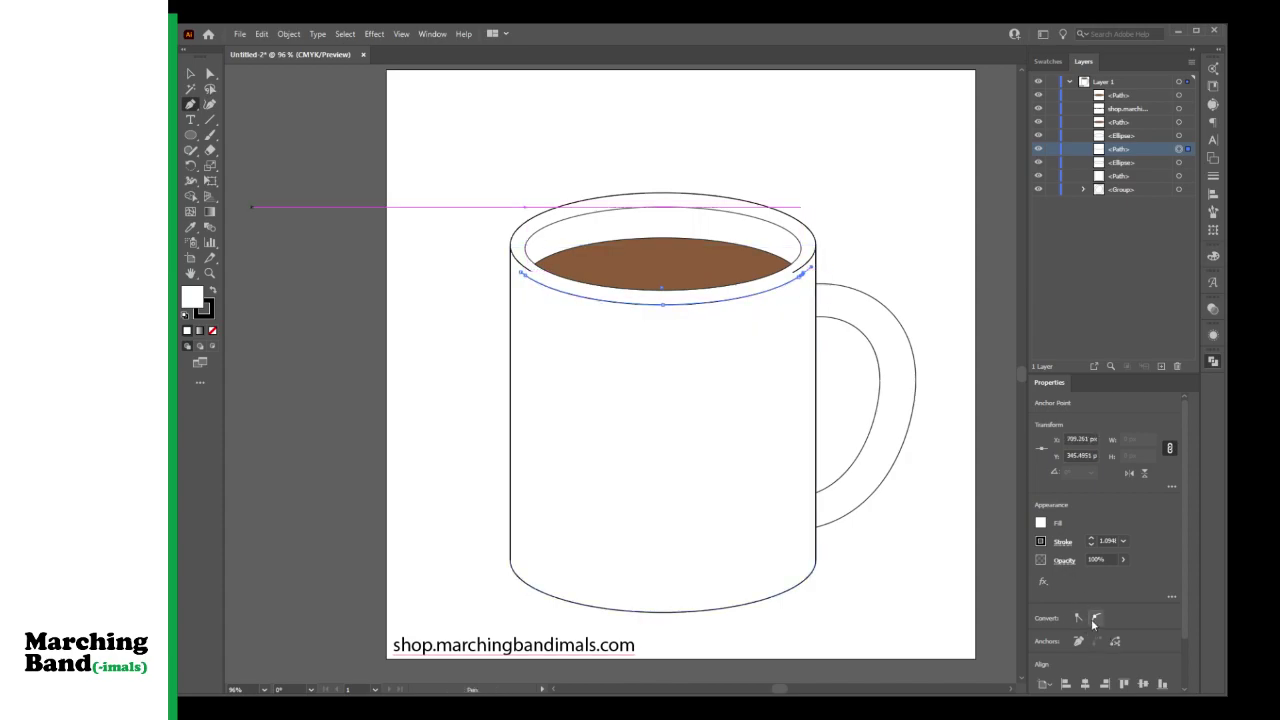
pyautogui.keyDown('ctrl'); pyautogui.click(522, 276); pyautogui.keyUp('ctrl')
pyautogui.keyDown('ctrl'); pyautogui.click(522, 276); pyautogui.keyUp('ctrl')
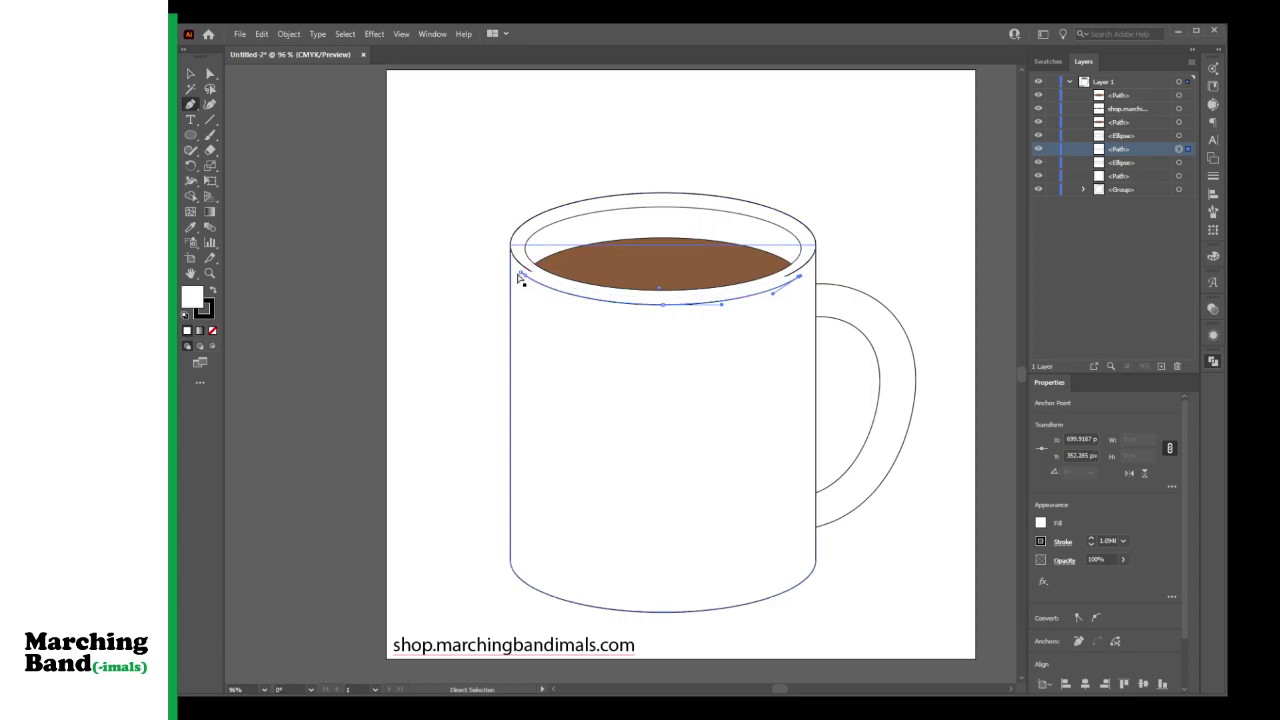
pyautogui.click(1078, 643)
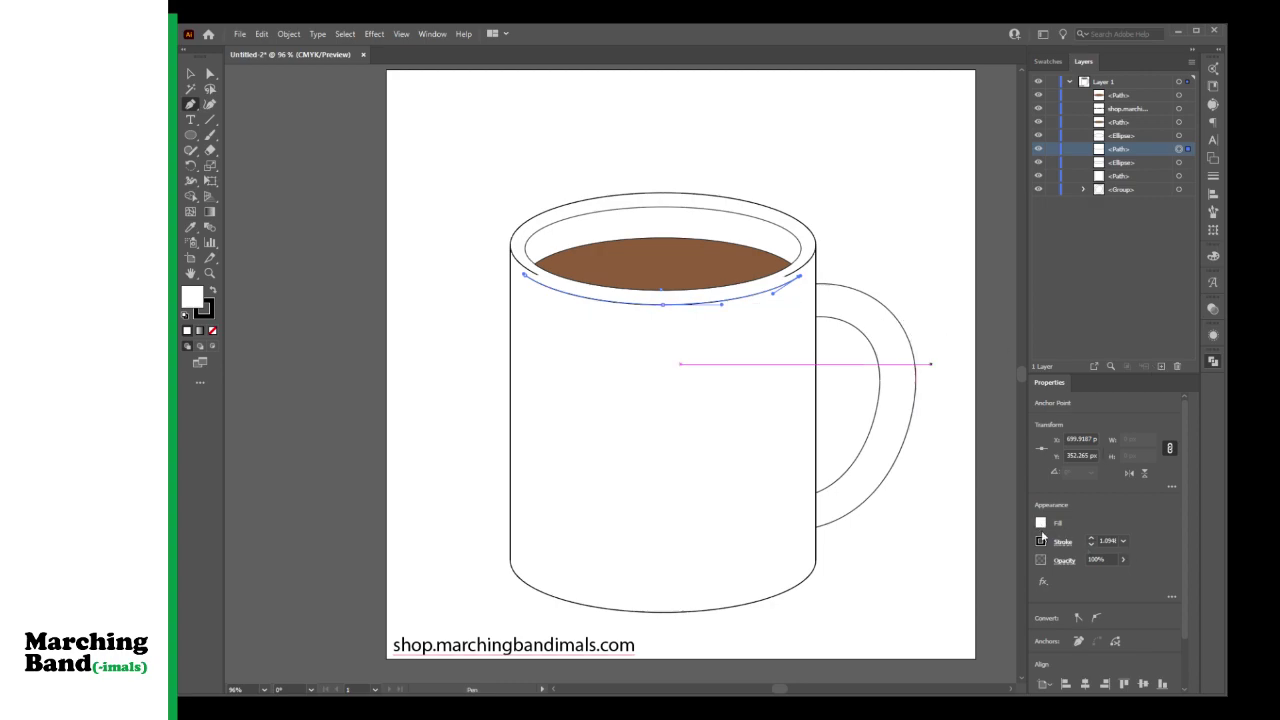
# Step: Remove the lower rim arc's fill and give it a 15 pt teal stroke with rounded ends
pyautogui.press('/')
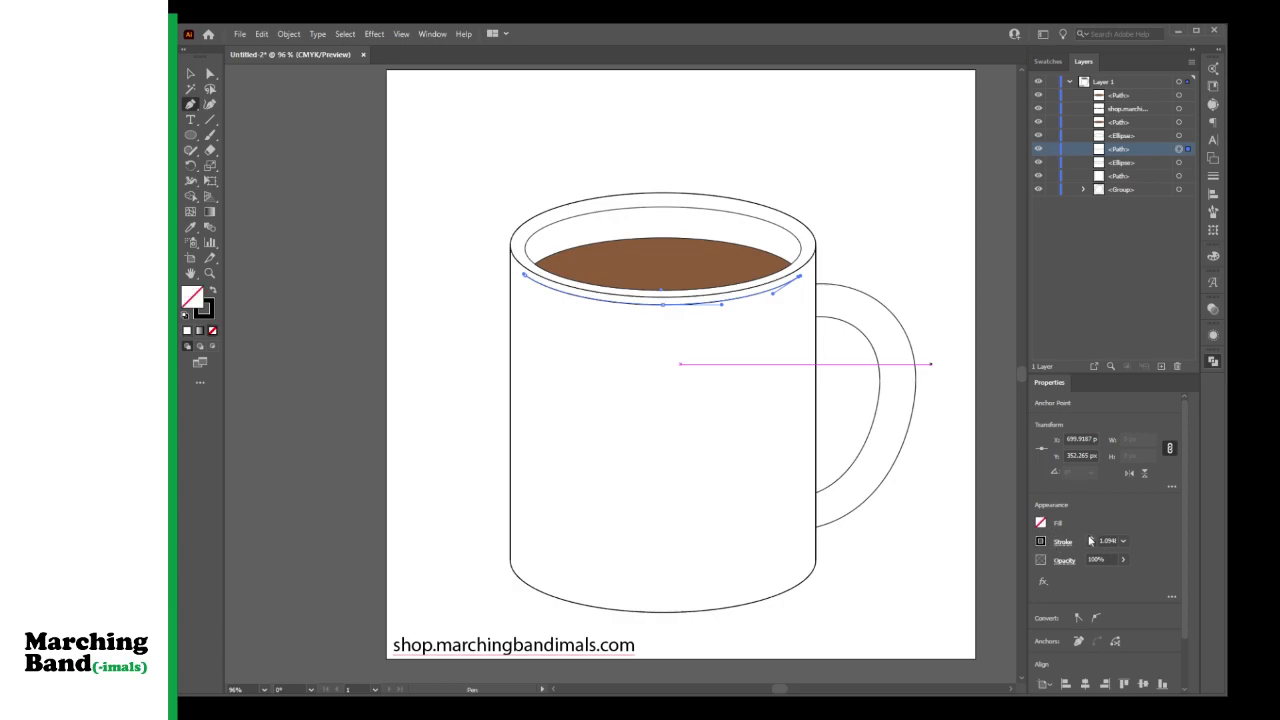
pyautogui.click(1091, 538)
pyautogui.click(1091, 538)
pyautogui.click(1091, 539)
pyautogui.click(1091, 539)
pyautogui.click(1091, 539)
pyautogui.click(1091, 539)
pyautogui.click(1091, 539)
pyautogui.click(1091, 539)
pyautogui.click(1091, 539)
pyautogui.click(1091, 539)
pyautogui.click(1091, 539)
pyautogui.click(1091, 539)
pyautogui.click(1091, 539)
pyautogui.click(1091, 539)
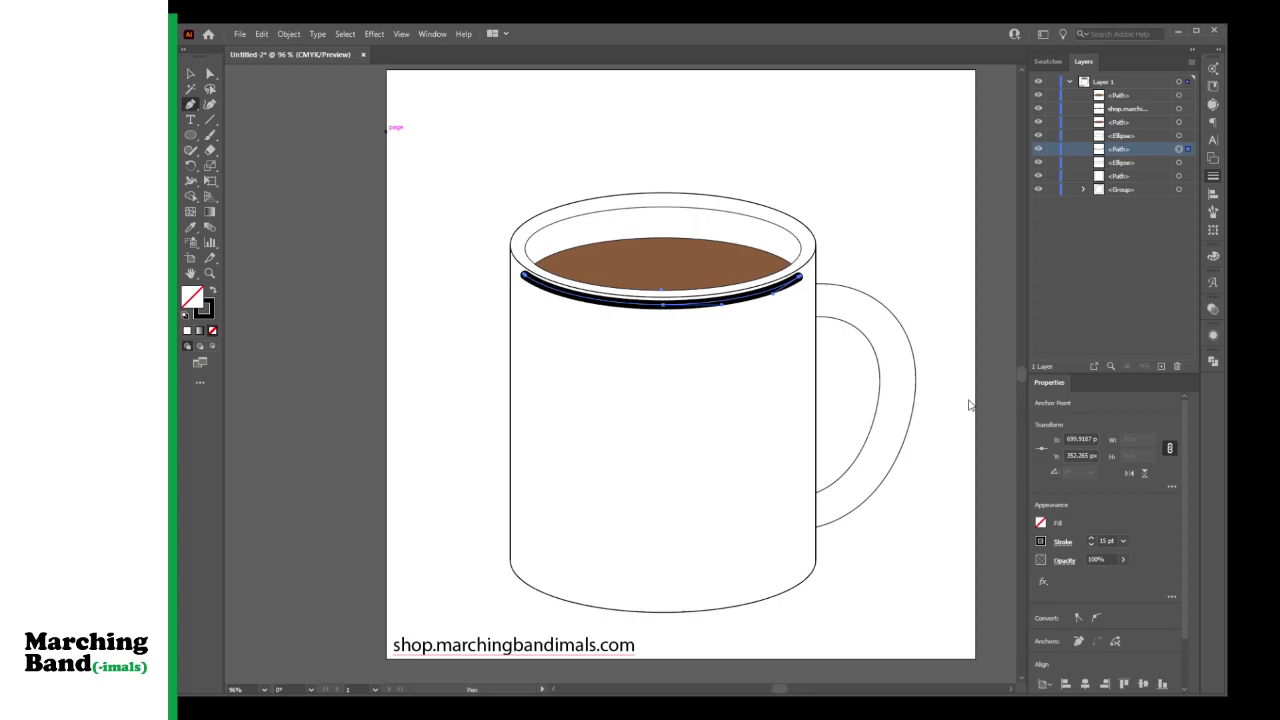
pyautogui.press('x')
pyautogui.press('x')
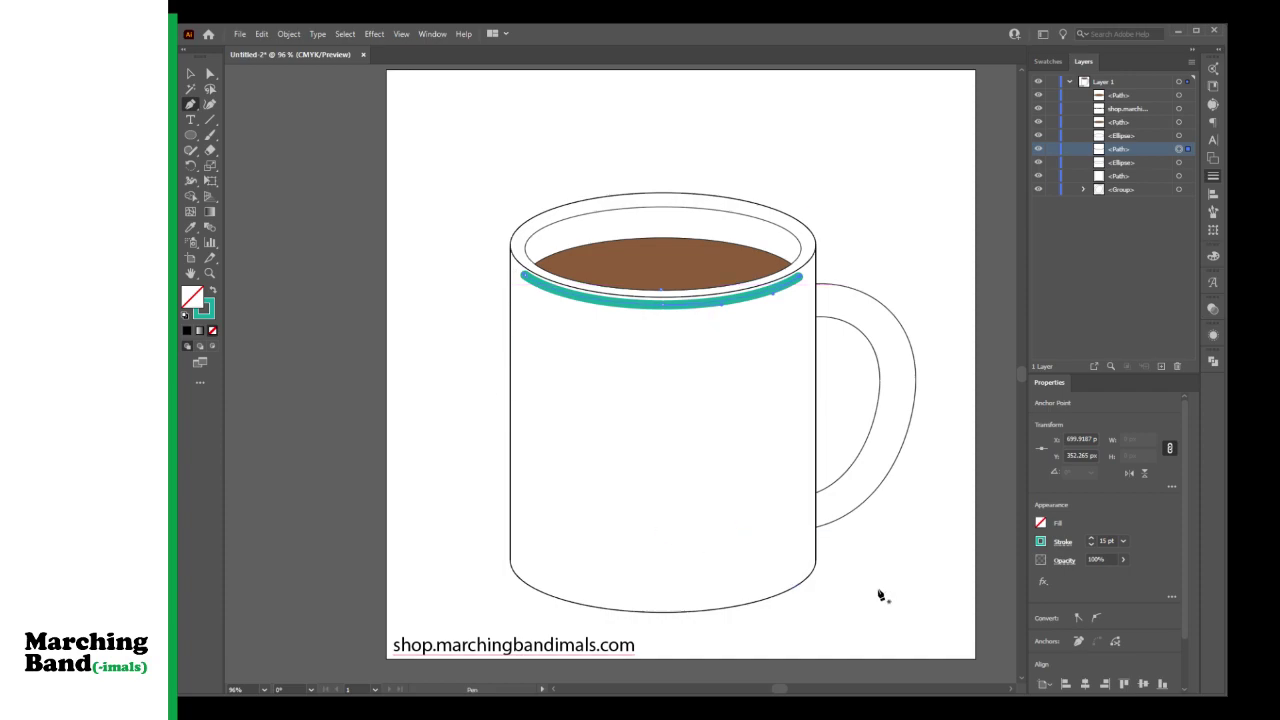
# Step: Fill the mug body and the outer rim ellipse with the same teal and remove their strokes
pyautogui.click(190, 73)
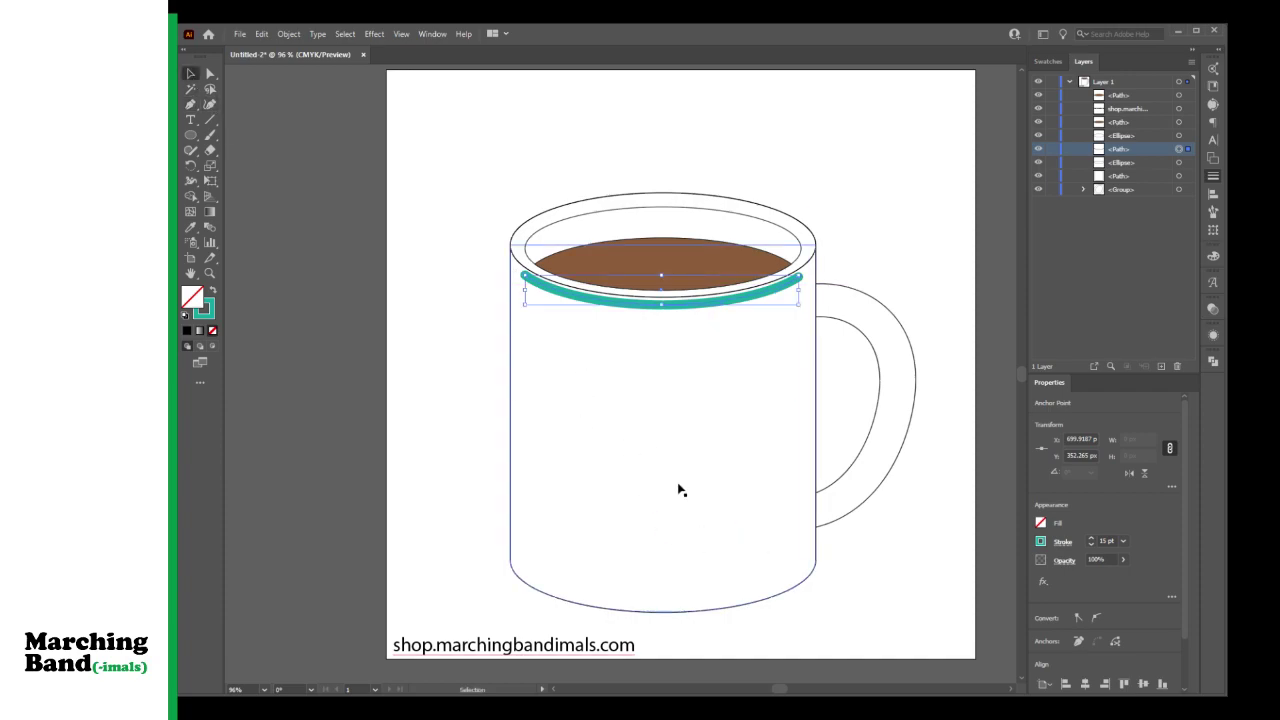
pyautogui.click(677, 489)
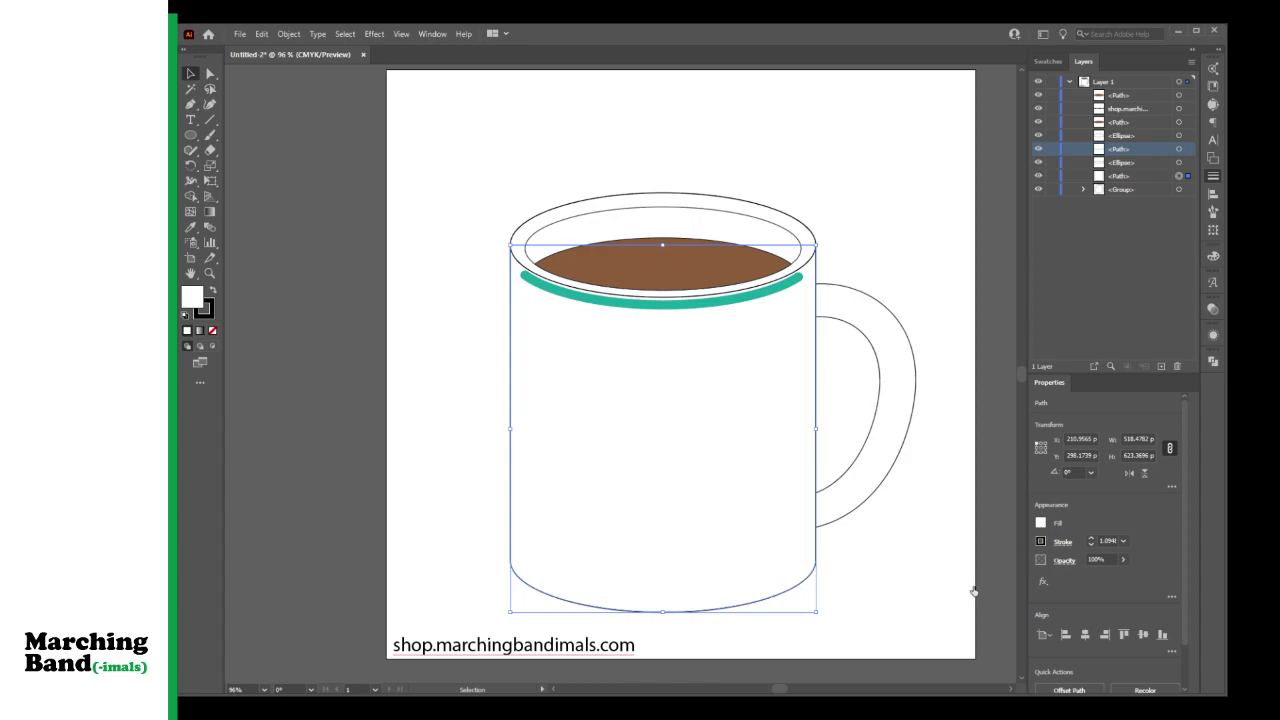
pyautogui.press(',')
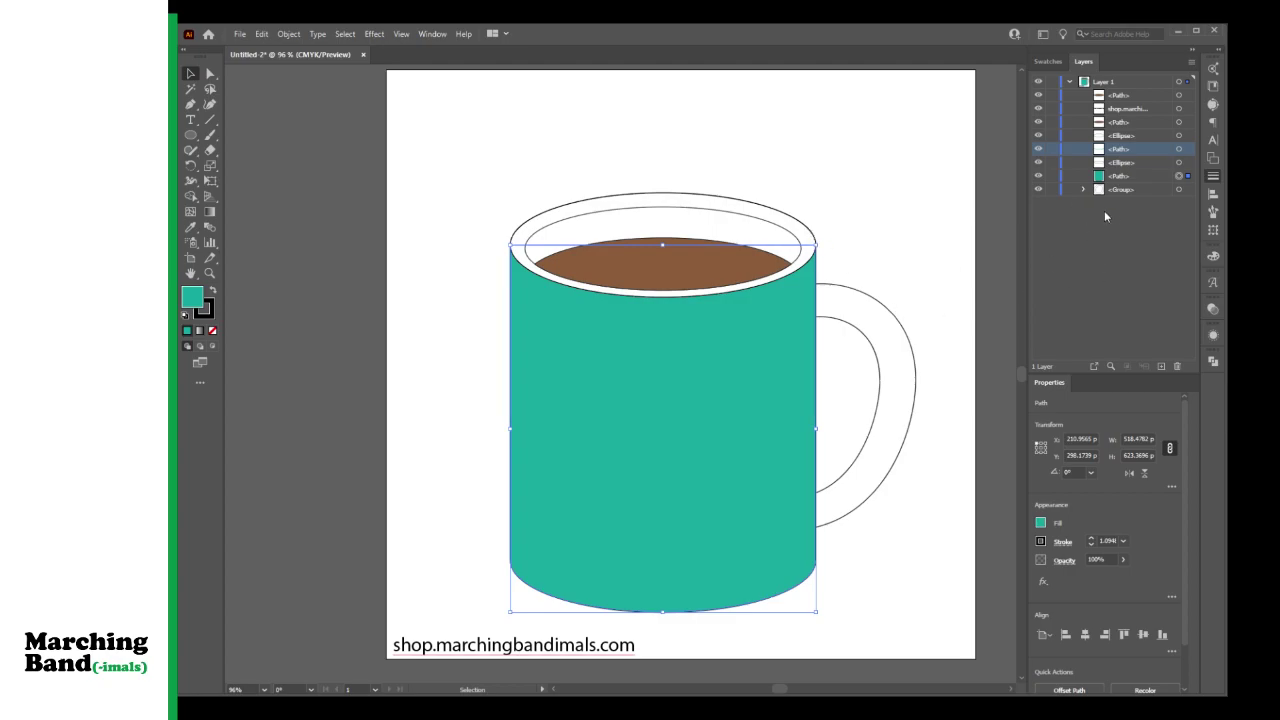
pyautogui.click(810, 238)
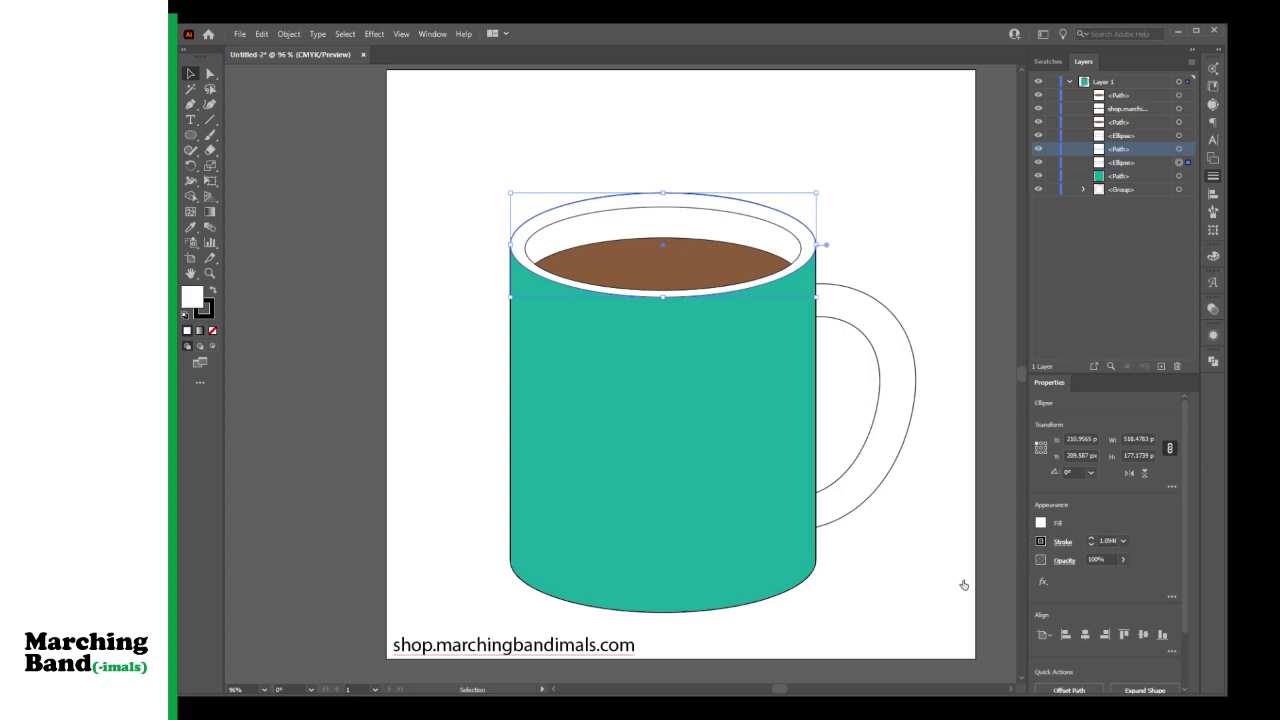
pyautogui.press(',')
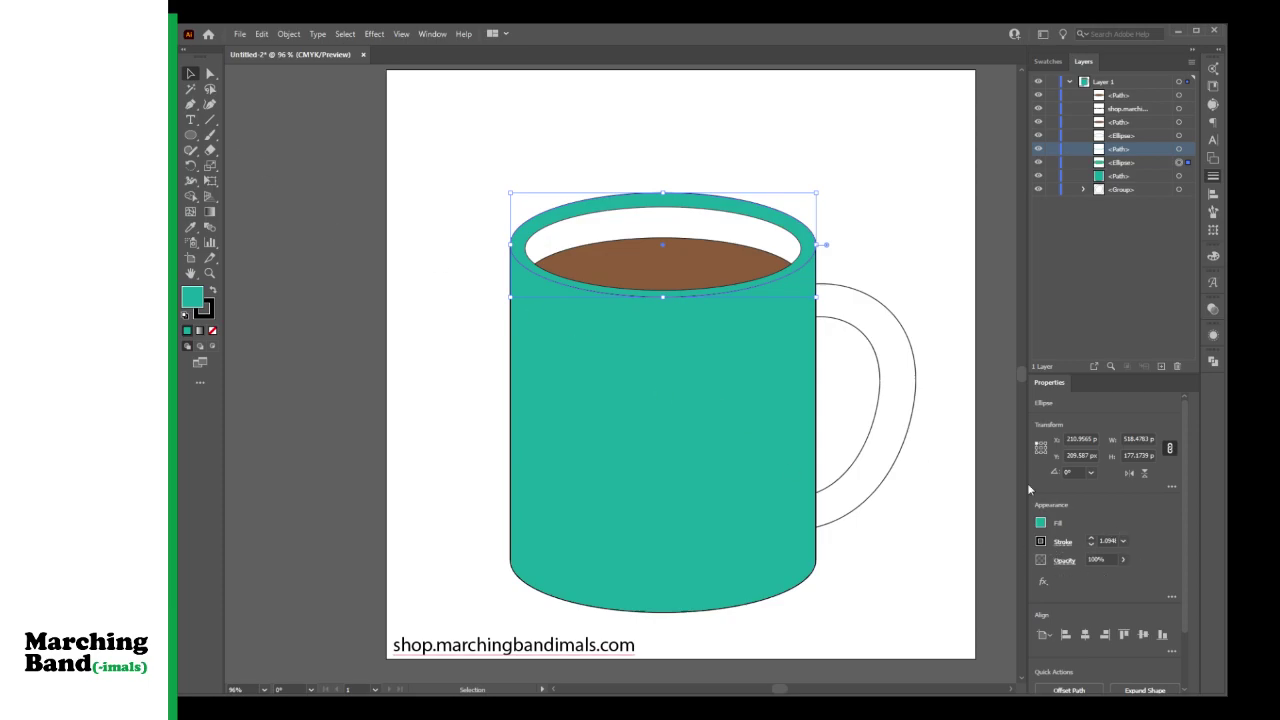
pyautogui.press('/')
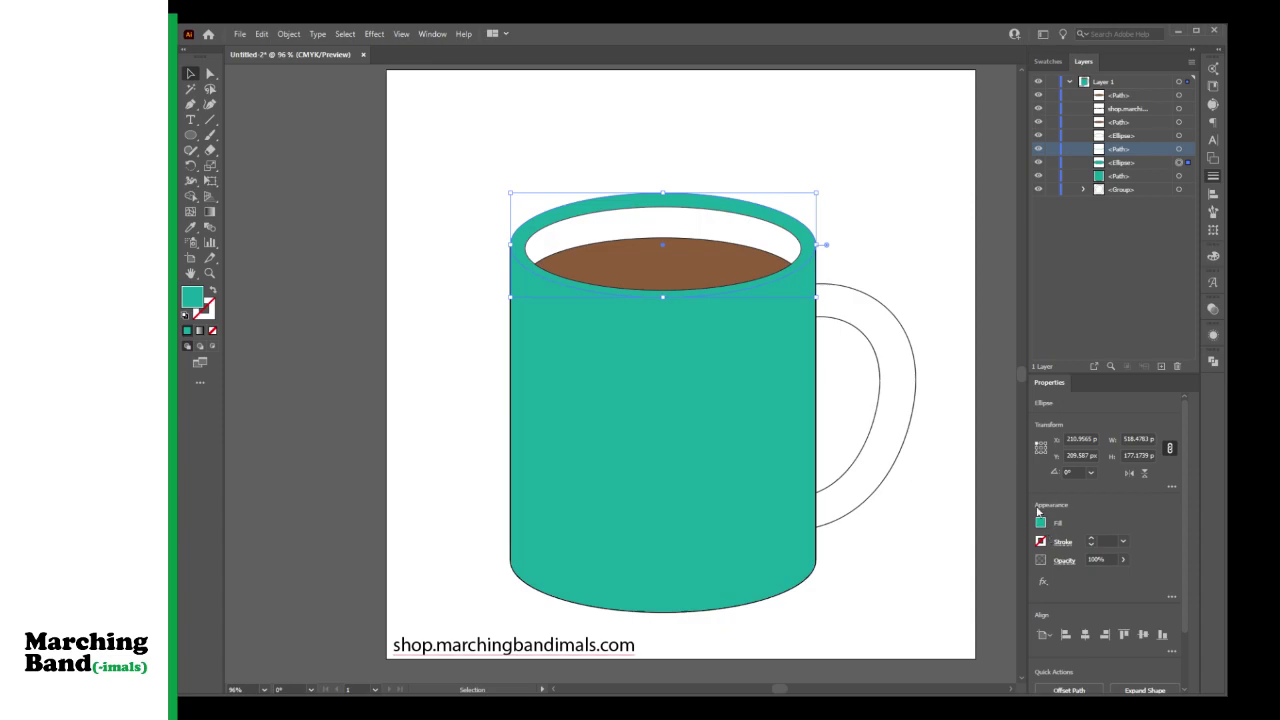
pyautogui.click(614, 561)
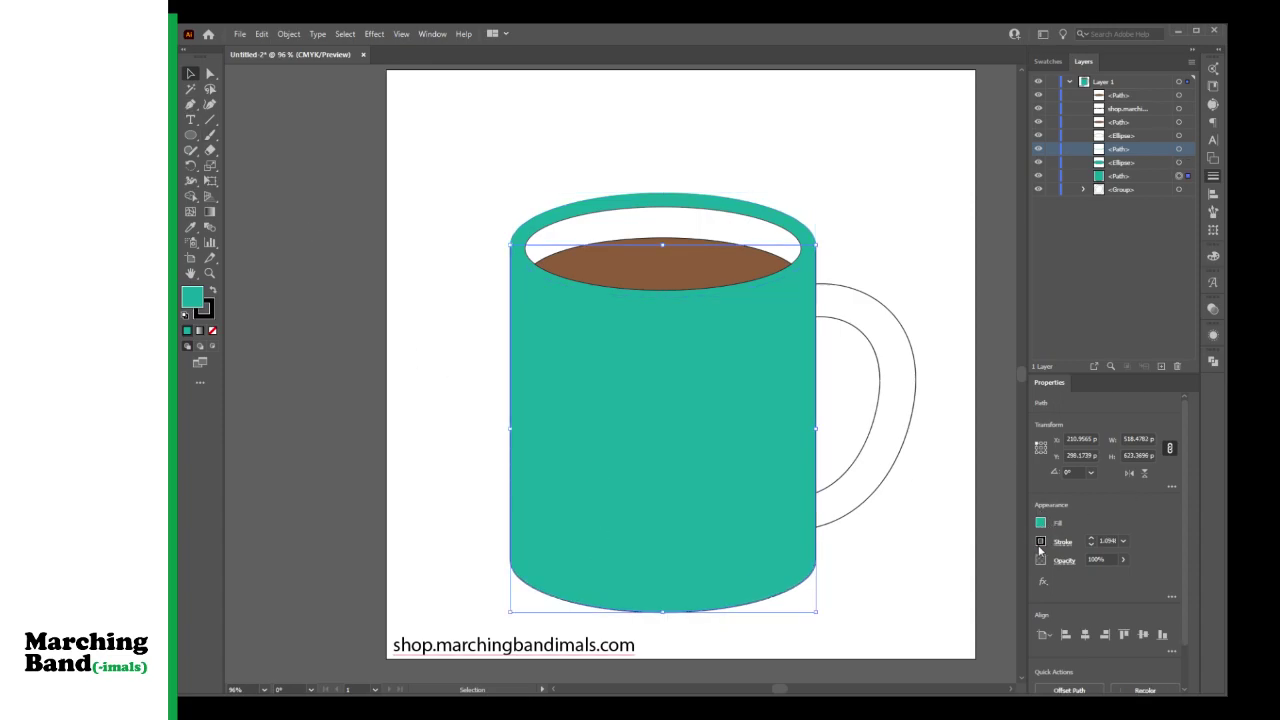
pyautogui.press('/')
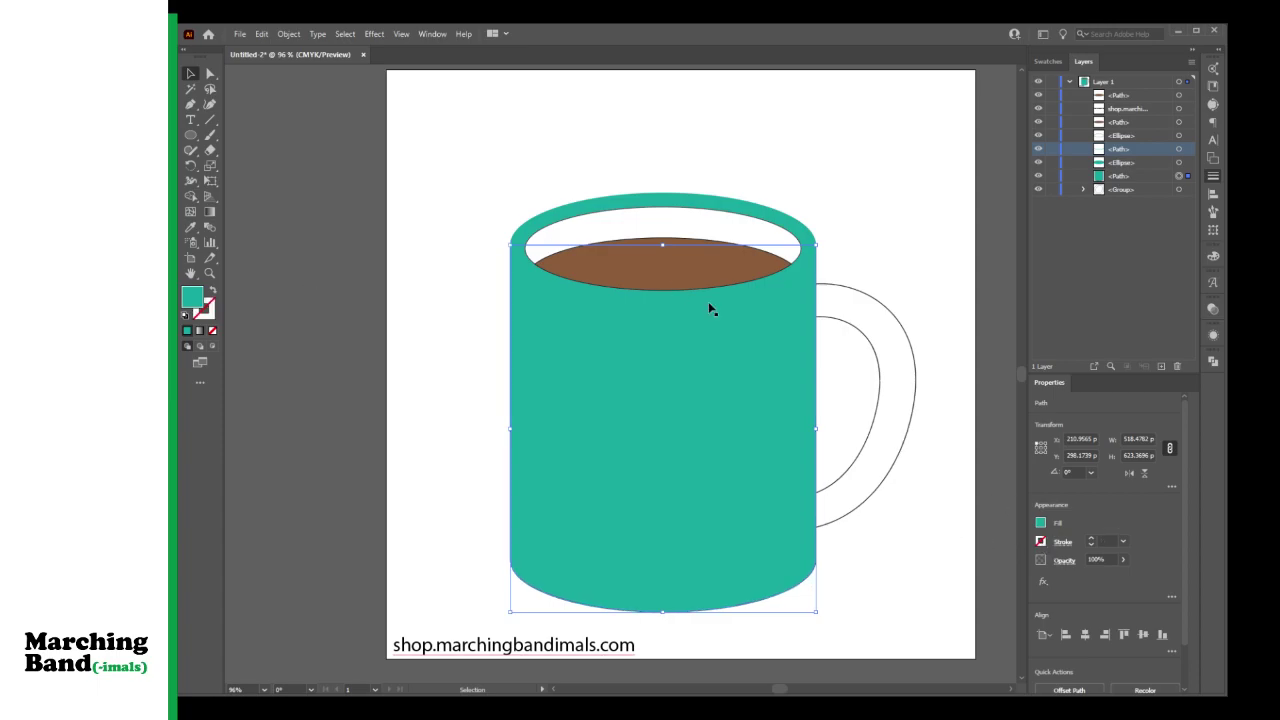
# Step: Recolour the stroke of the lower rim arc to a pale greyish teal that contrasts with the mug body
pyautogui.click(703, 308)
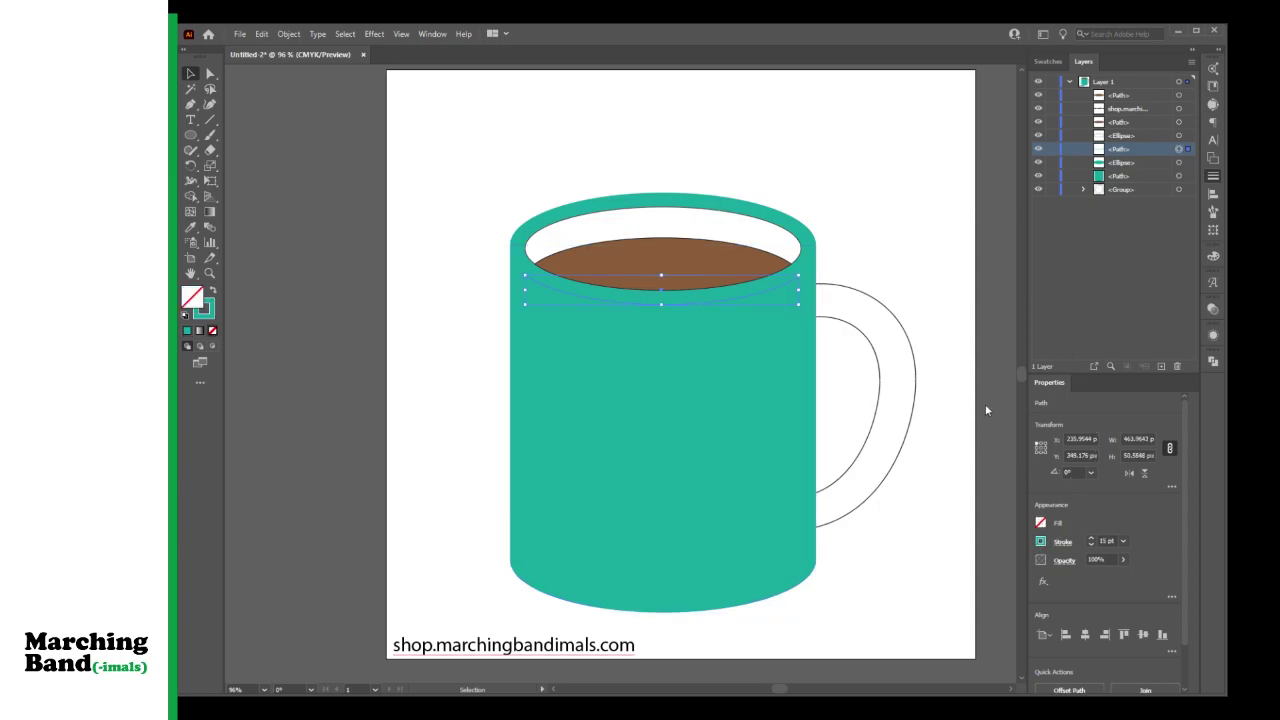
pyautogui.press('x')
pyautogui.press('.')
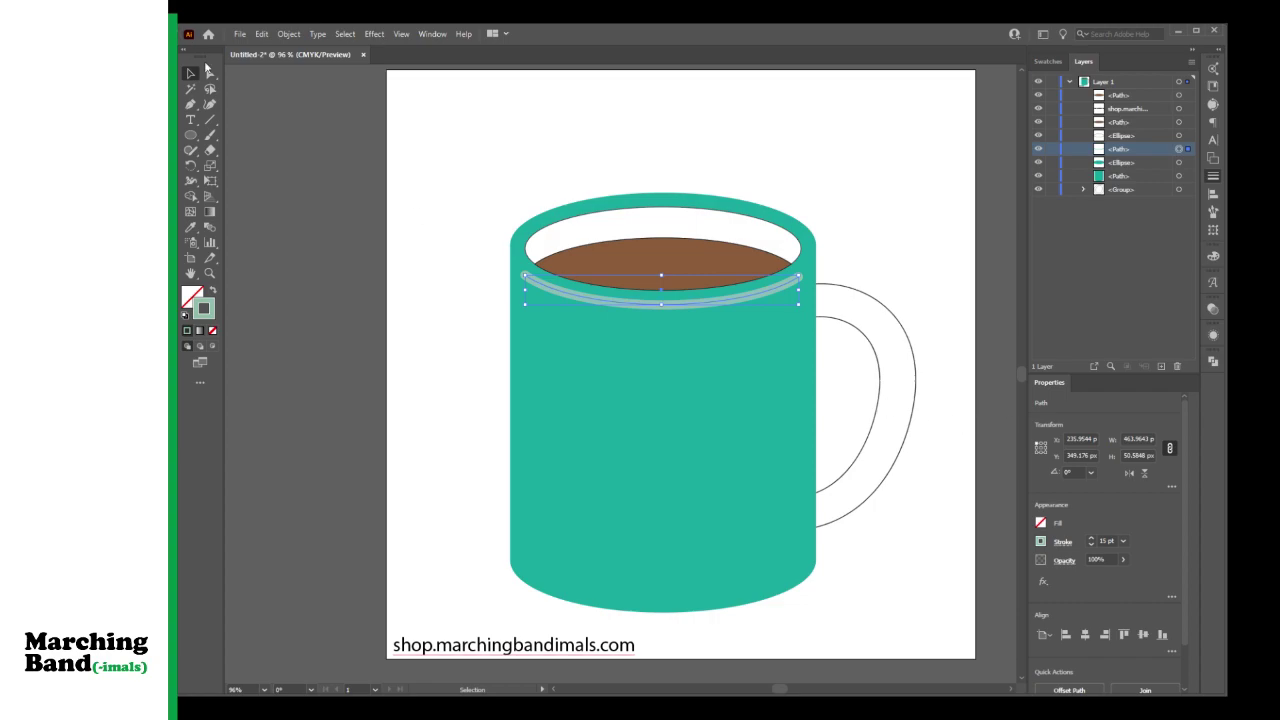
pyautogui.click(203, 308)
# Step: Taper the pale rim arc with the Width tool, widening its middle to about 28.9 px and narrowing both ends
pyautogui.hotkey('shift', 'w')
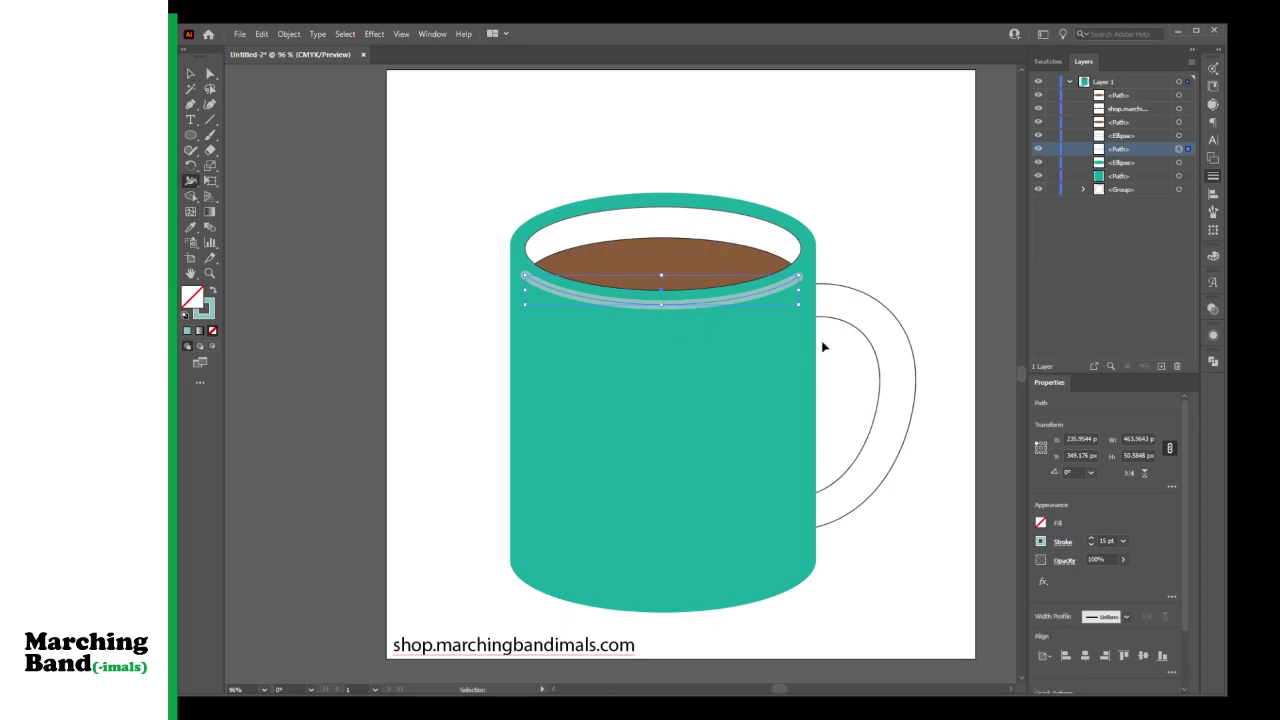
pyautogui.hotkey('ctrl', '+')
pyautogui.hotkey('ctrl', '+')
pyautogui.hotkey('ctrl', '+')
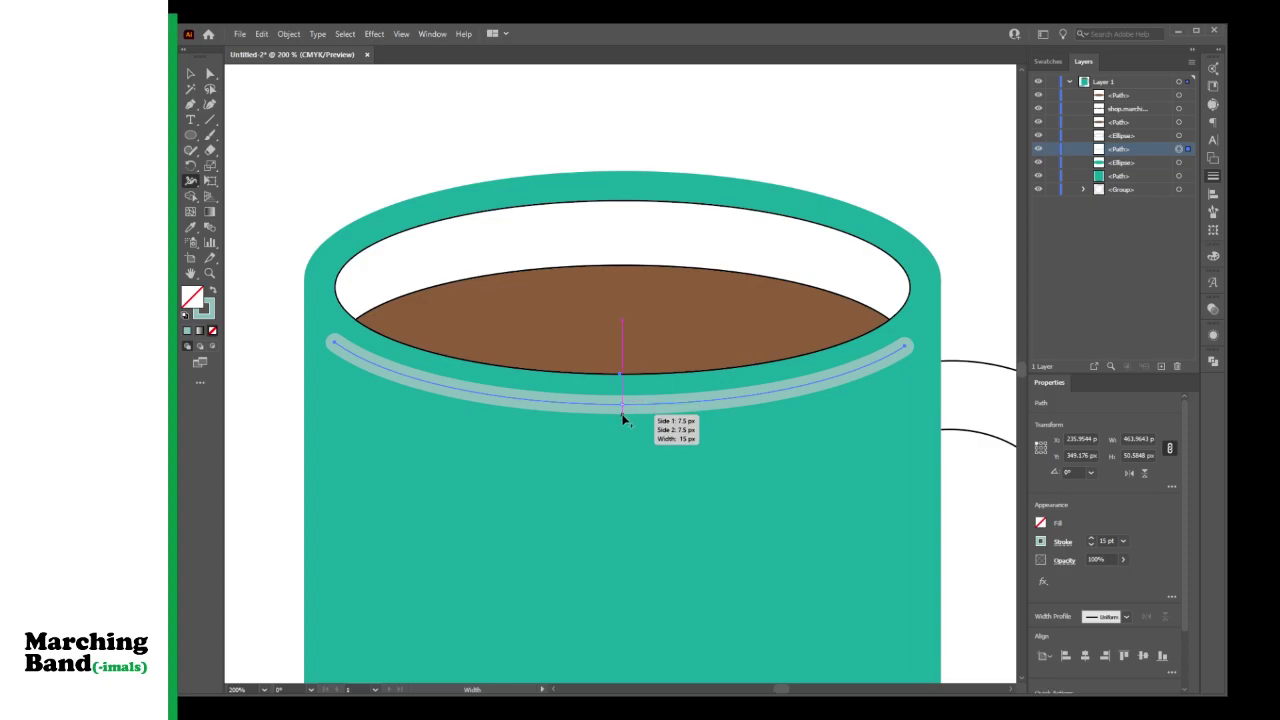
pyautogui.moveTo(622, 426); pyautogui.dragTo(623, 422)
pyautogui.moveTo(905, 348); pyautogui.dragTo(906, 354)
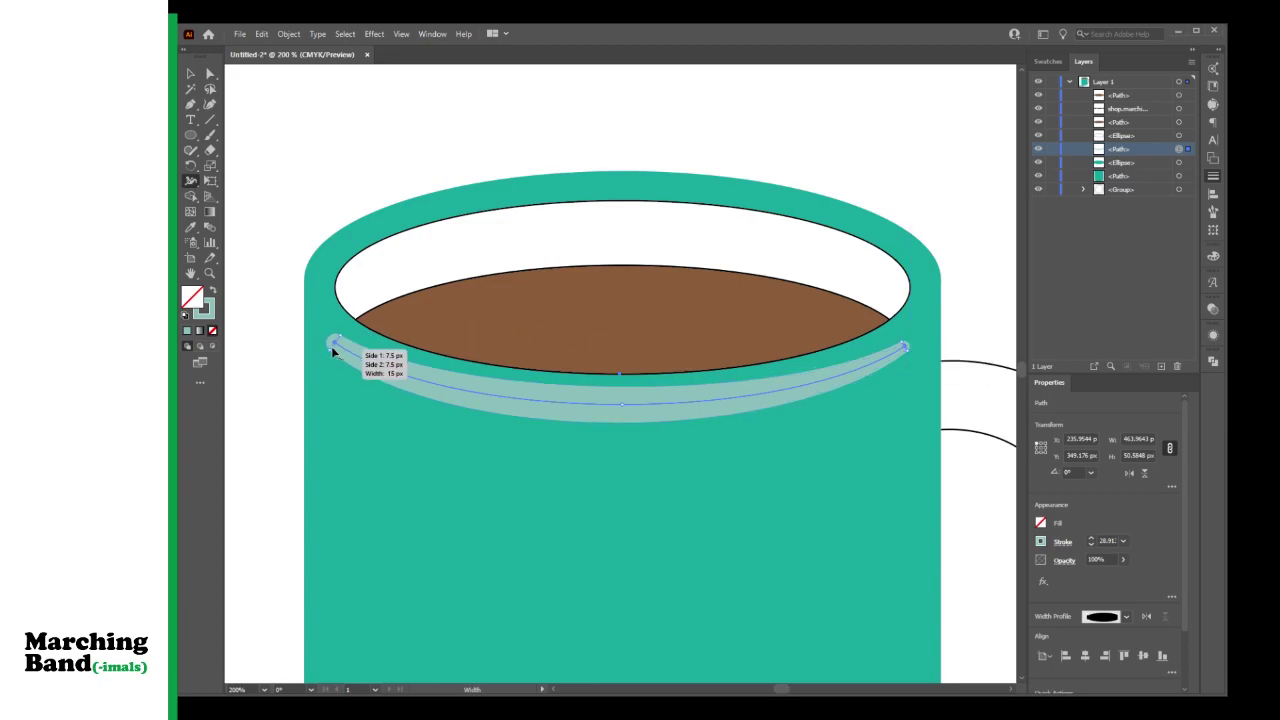
pyautogui.moveTo(333, 348); pyautogui.dragTo(334, 352)
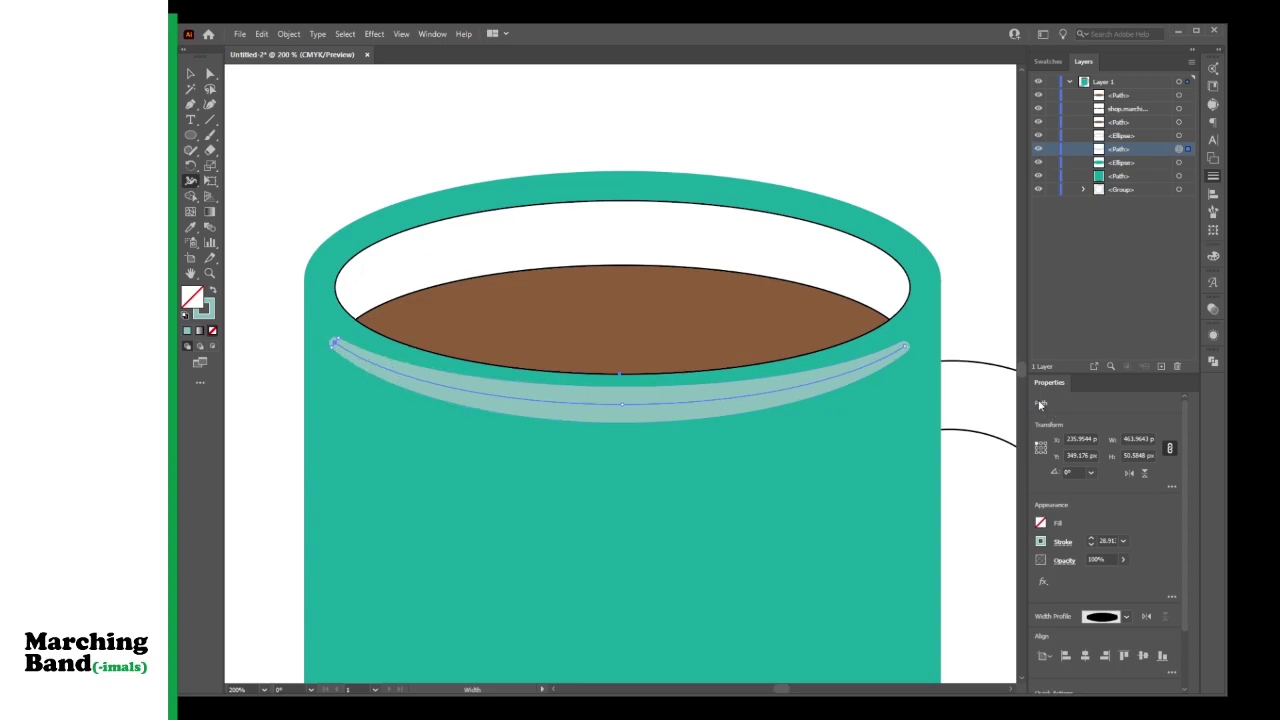
pyautogui.click(190, 74)
pyautogui.click(266, 157)
pyautogui.hotkey('ctrl', '-')
pyautogui.hotkey('ctrl', '-')
pyautogui.hotkey('ctrl', '-')
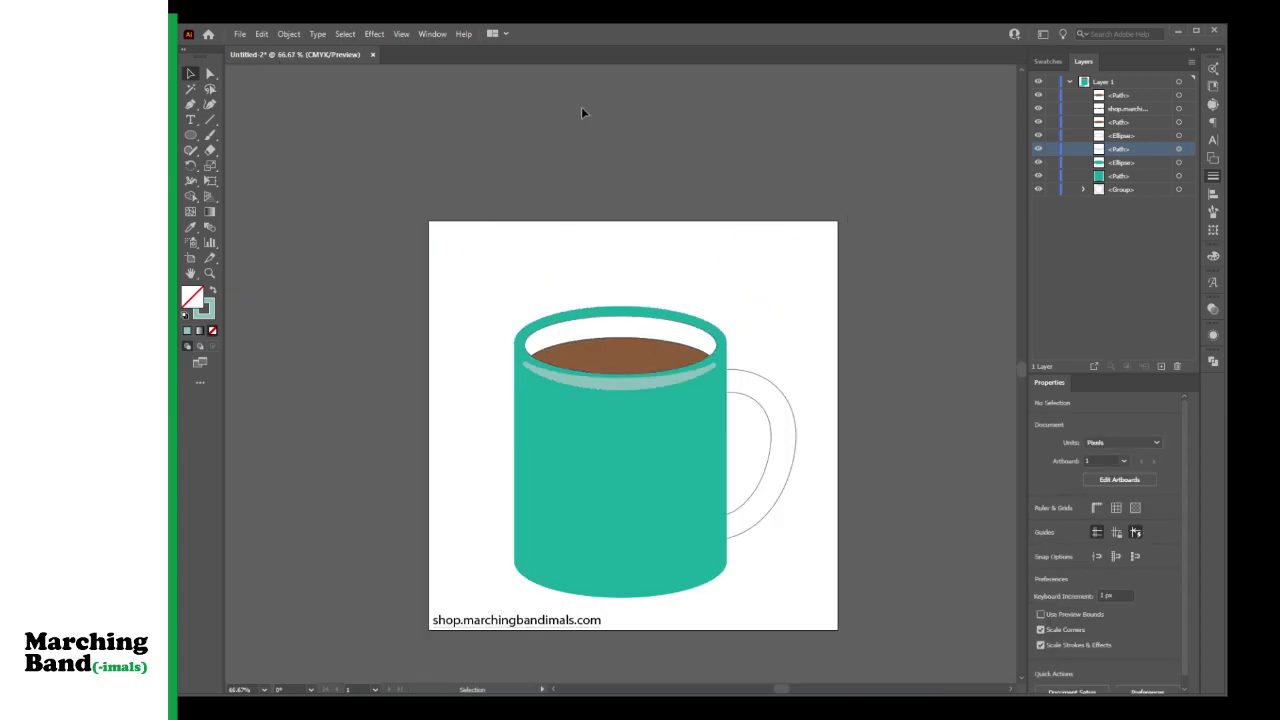
# Step: Remove the stroke of the inner rim ellipse and fill it with a dark teal
pyautogui.click(617, 338)
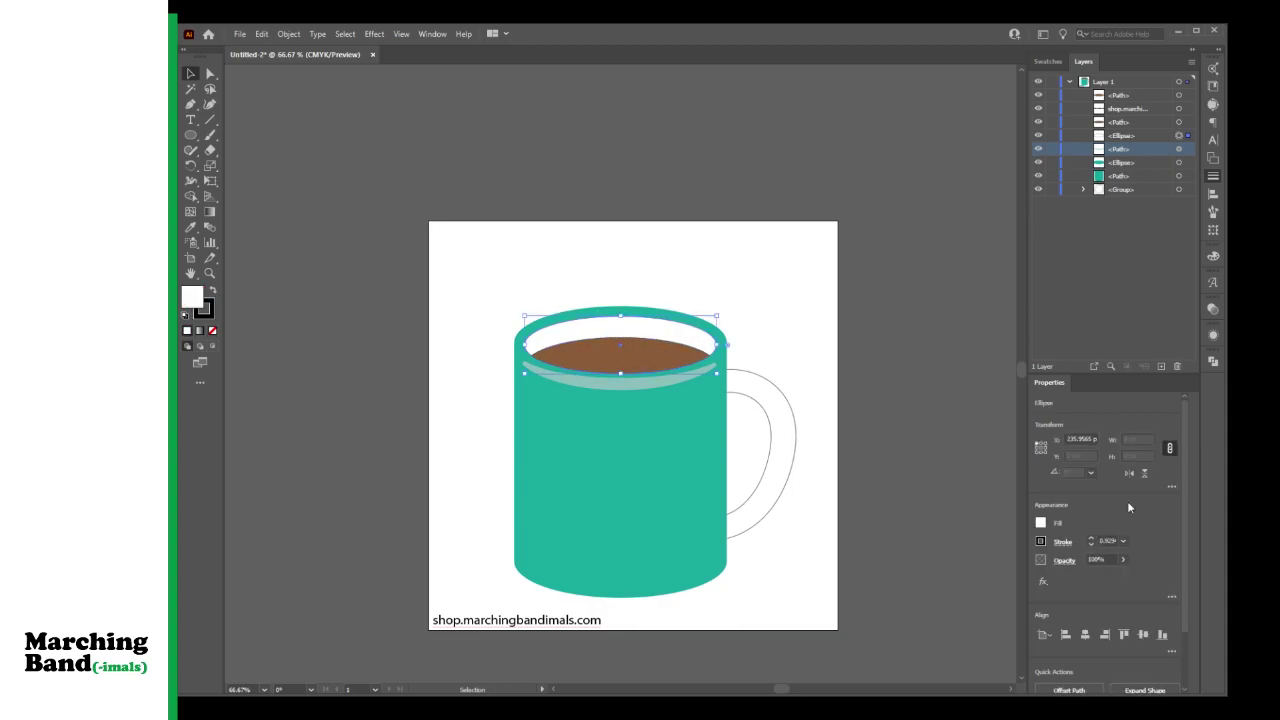
pyautogui.press('x')
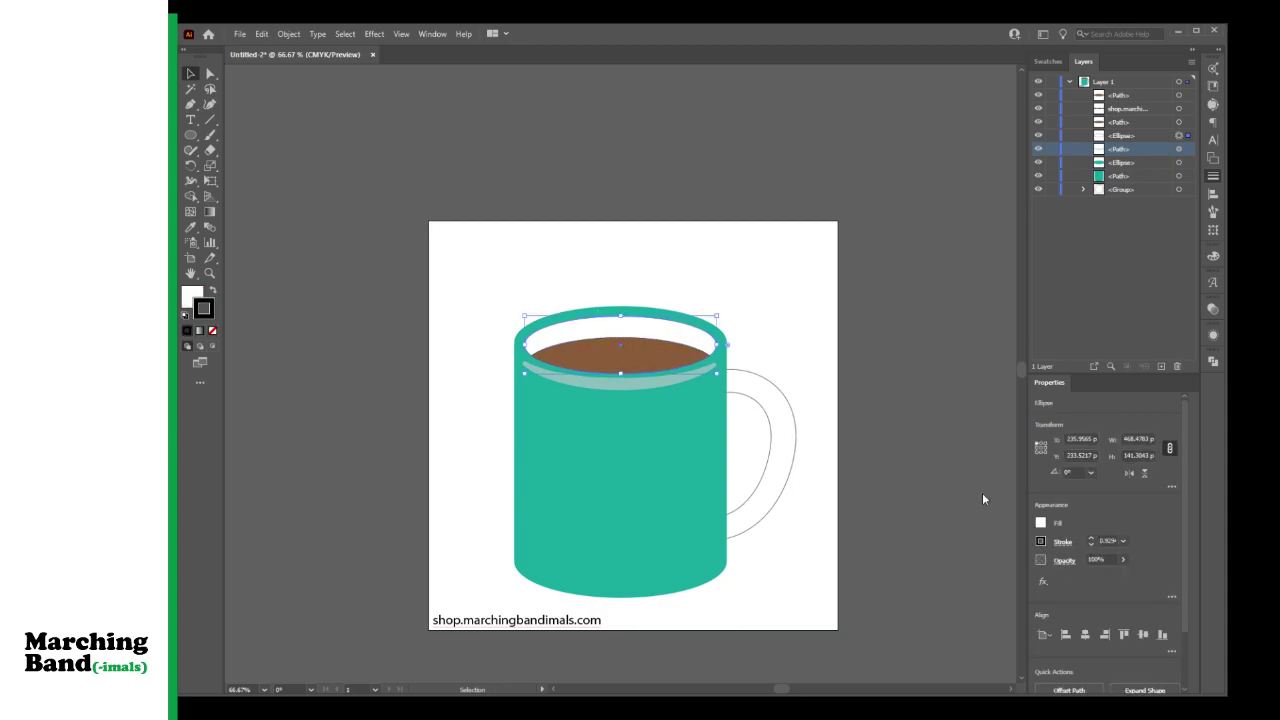
pyautogui.press('/')
pyautogui.press('x')
pyautogui.press(',')
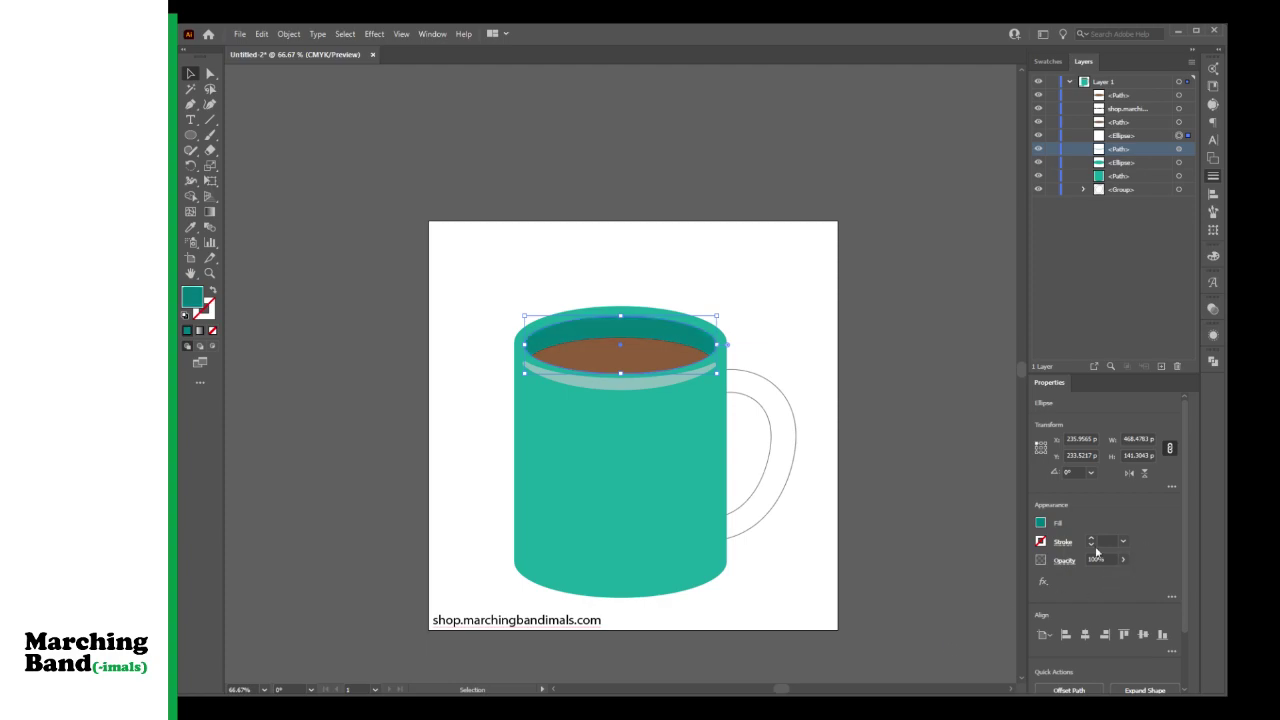
pyautogui.click(959, 540)
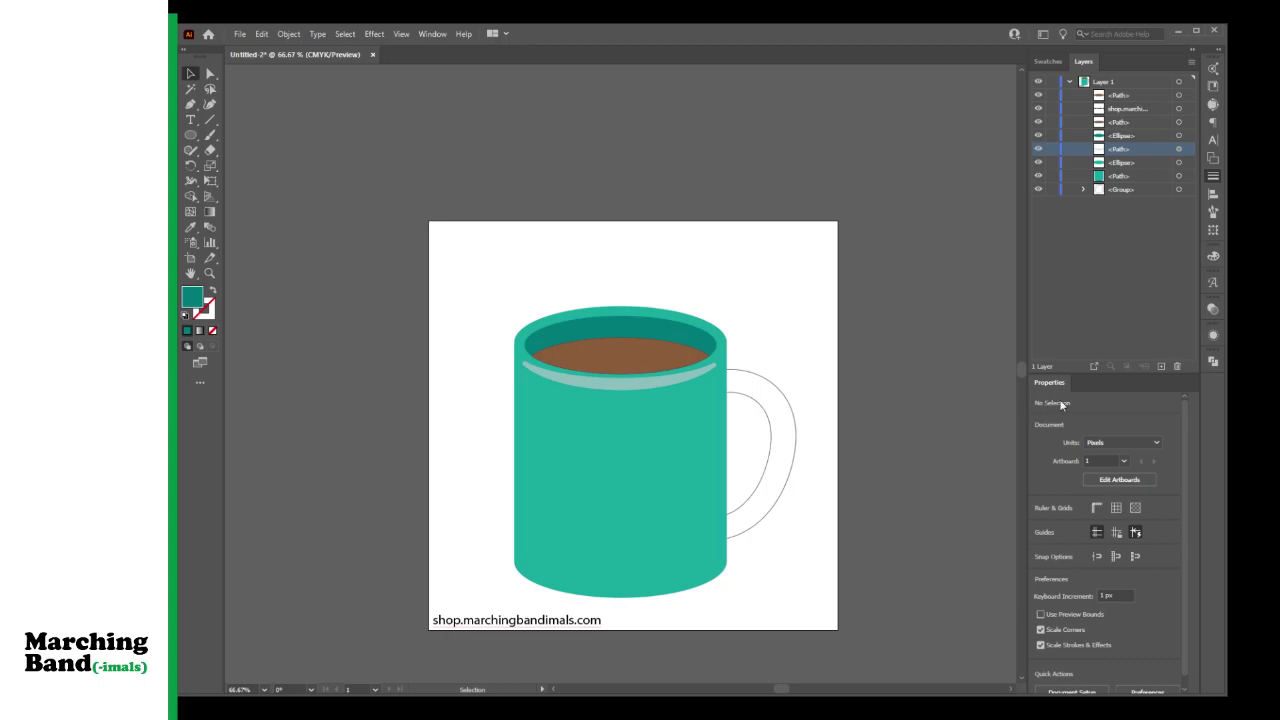
# Step: Remove the black stroke from the brown coffee shape, keeping its brown fill, and deselect it
pyautogui.hotkey('ctrl', '+')
pyautogui.hotkey('ctrl', '+')
pyautogui.hotkey('ctrl', '+')
pyautogui.click(640, 336)
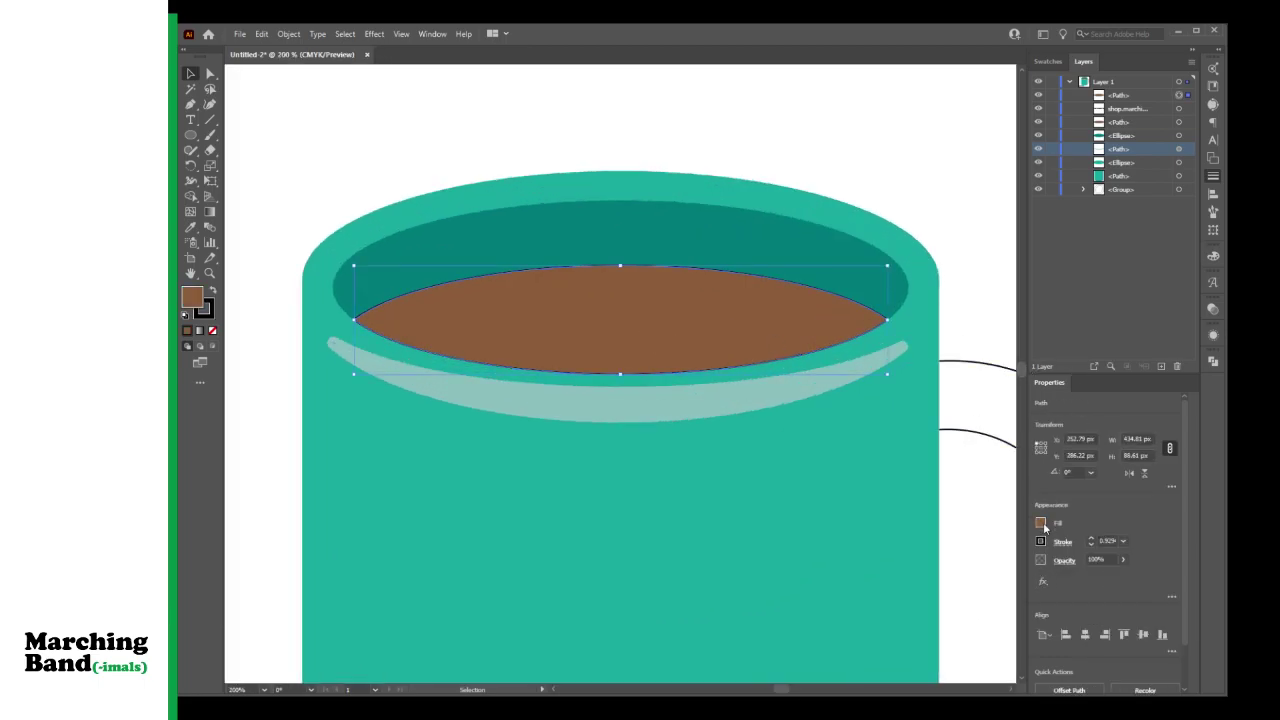
pyautogui.press('x')
pyautogui.press('/')
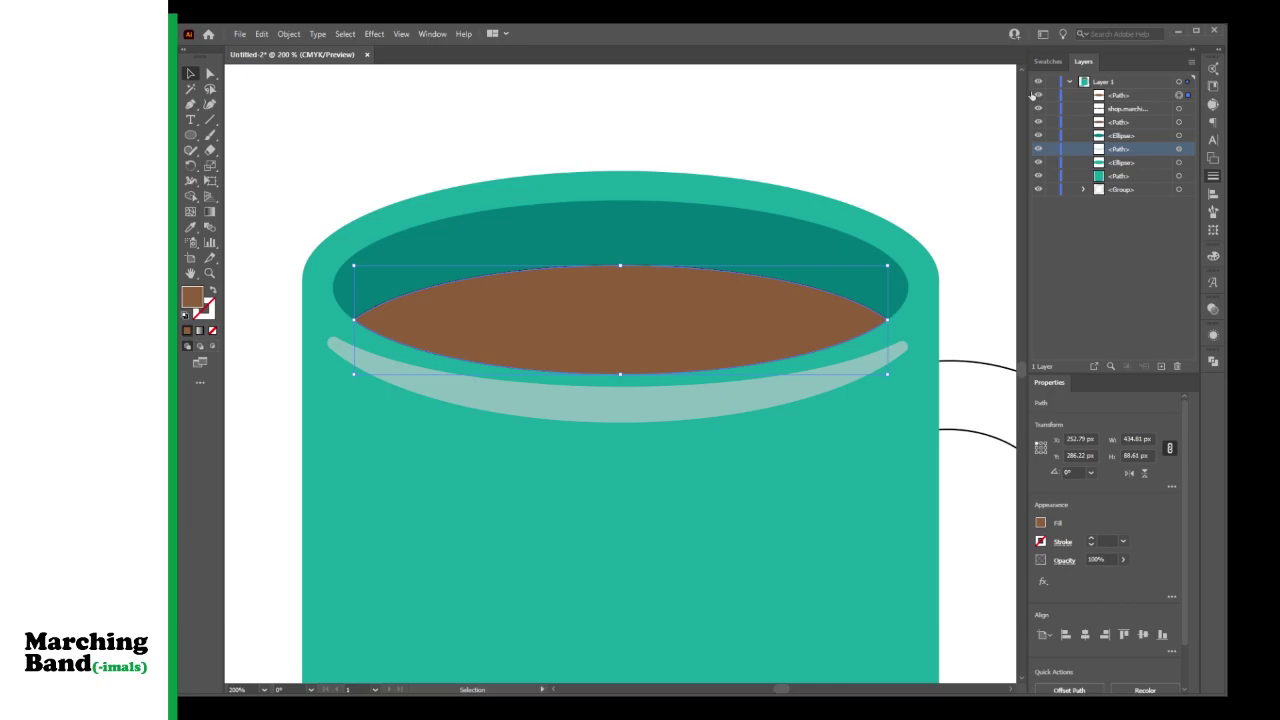
pyautogui.press('a')
pyautogui.hotkey('ctrl', '-')
pyautogui.hotkey('ctrl', '-')
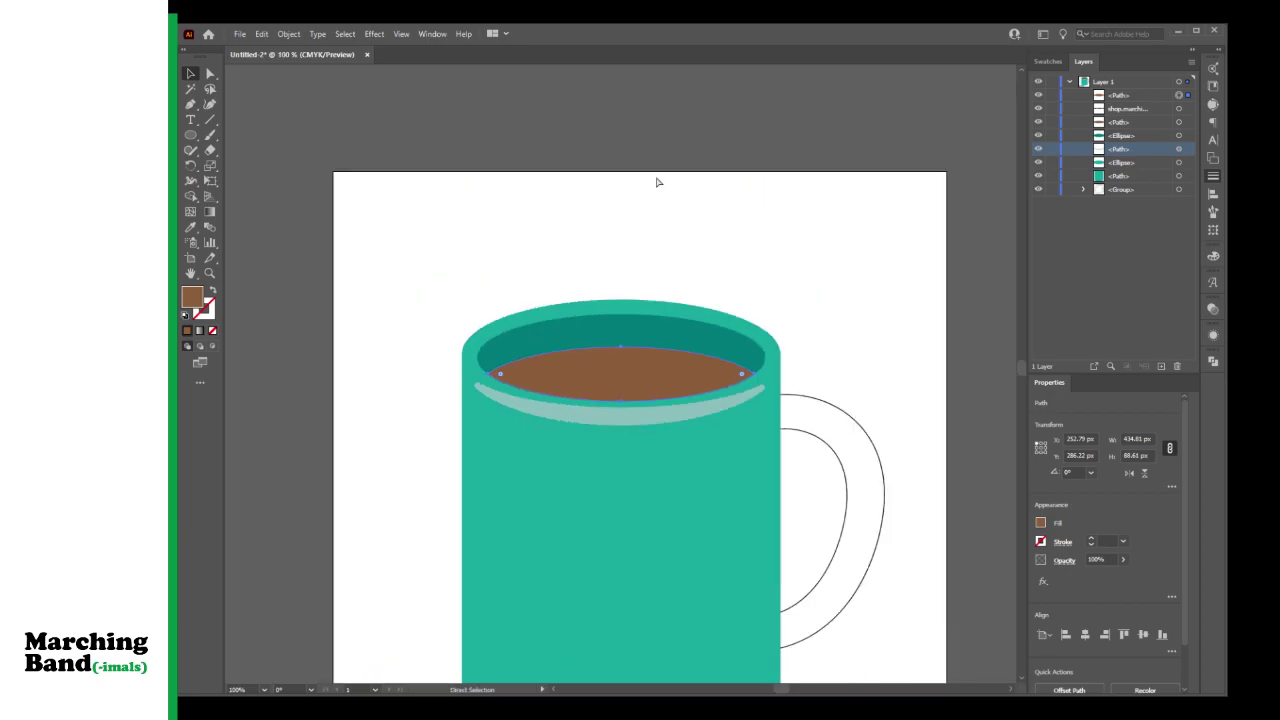
pyautogui.hotkey('ctrl', '-')
pyautogui.press('v')
pyautogui.scroll(-1, 674, 280)
pyautogui.click(305, 237)
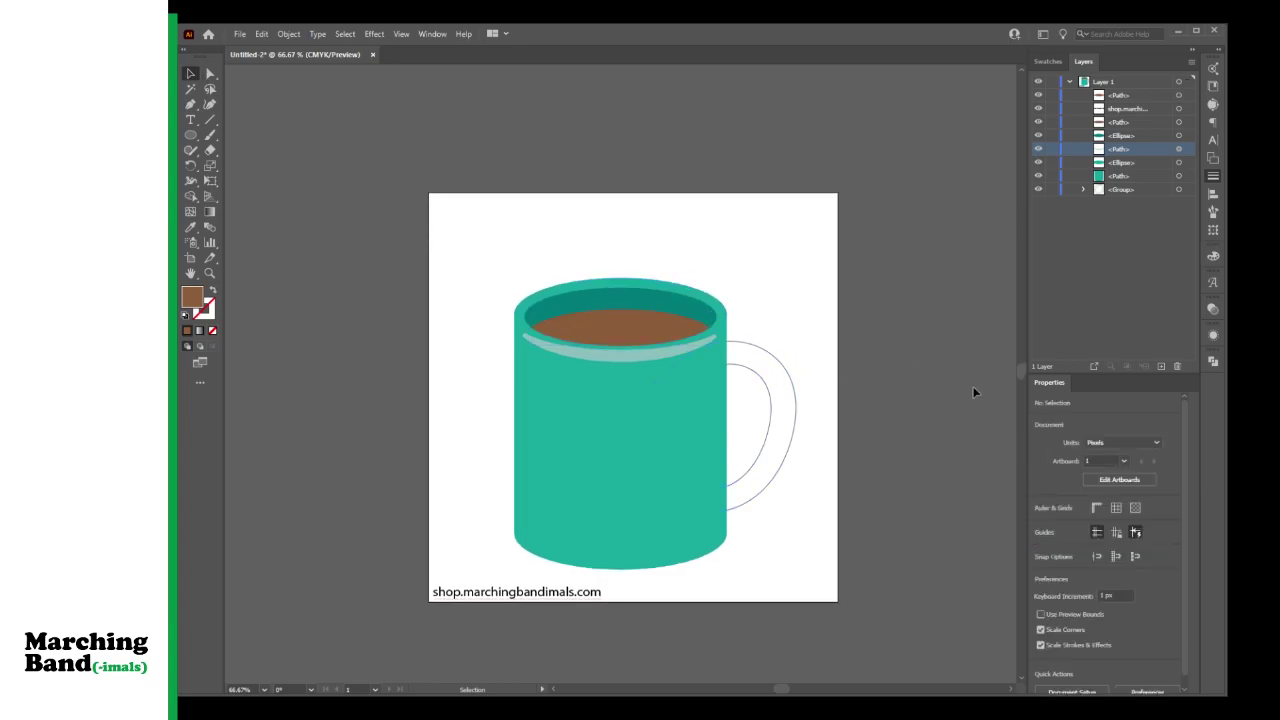